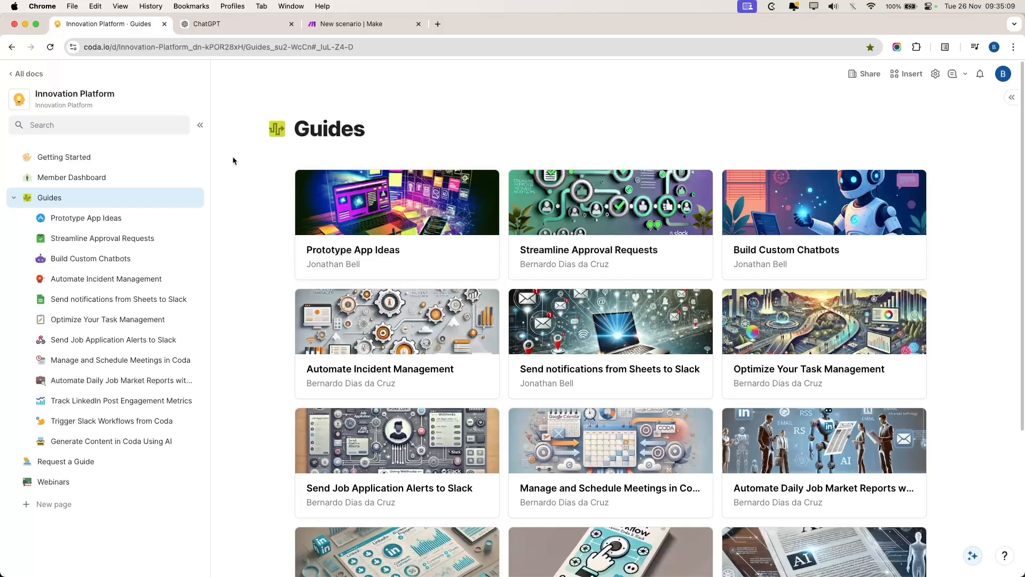
Switch to ChatGPT and start creating a new GPT from My GPTs
{"action": "left_click", "coordinate": [231, 28]}
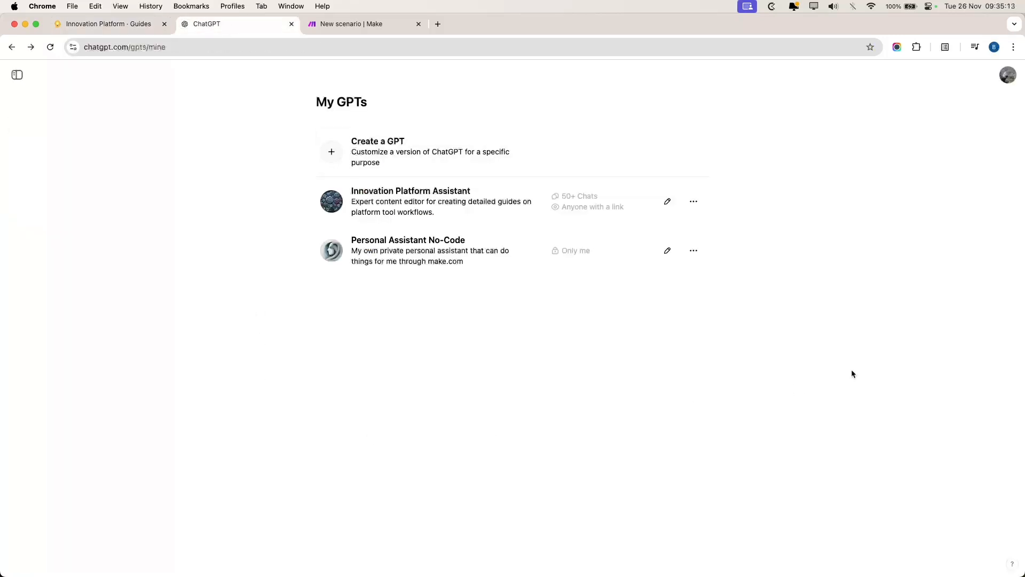
{"action": "left_click", "coordinate": [1008, 75]}
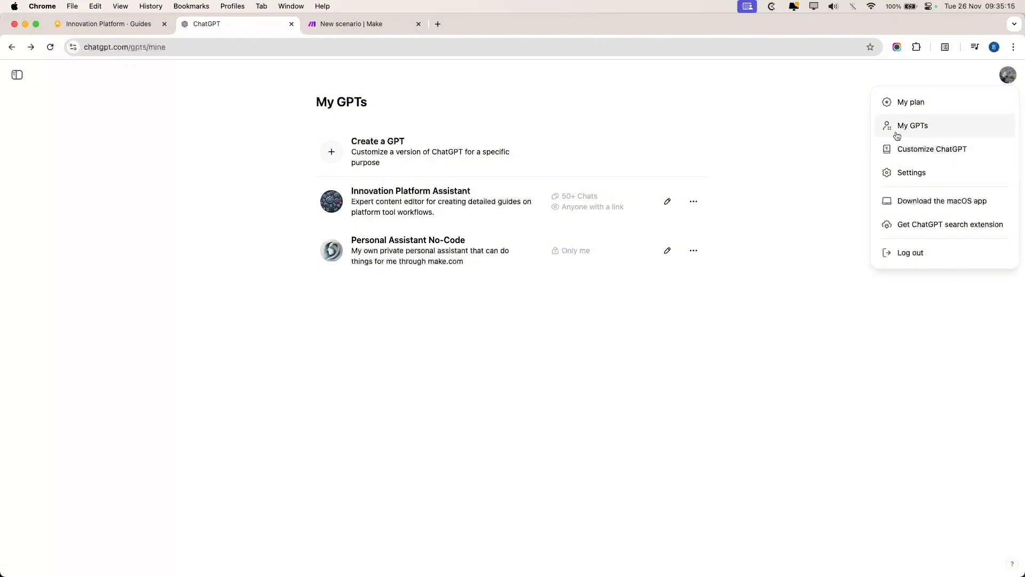
{"action": "left_click", "coordinate": [505, 369]}
{"action": "left_click", "coordinate": [371, 158]}
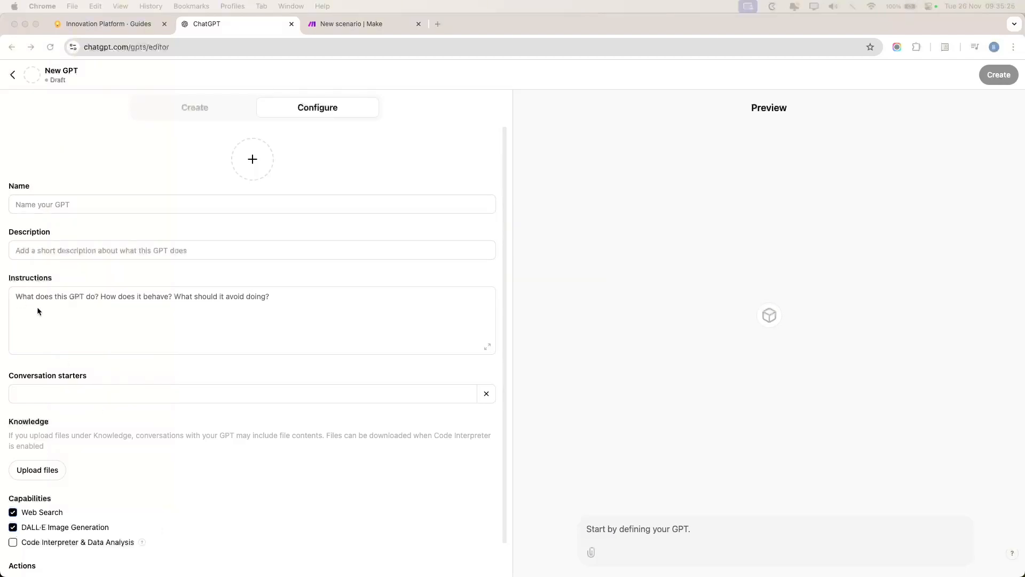
Name the new GPT "Personal Assistant No-Code"
{"action": "left_click", "coordinate": [44, 204]}
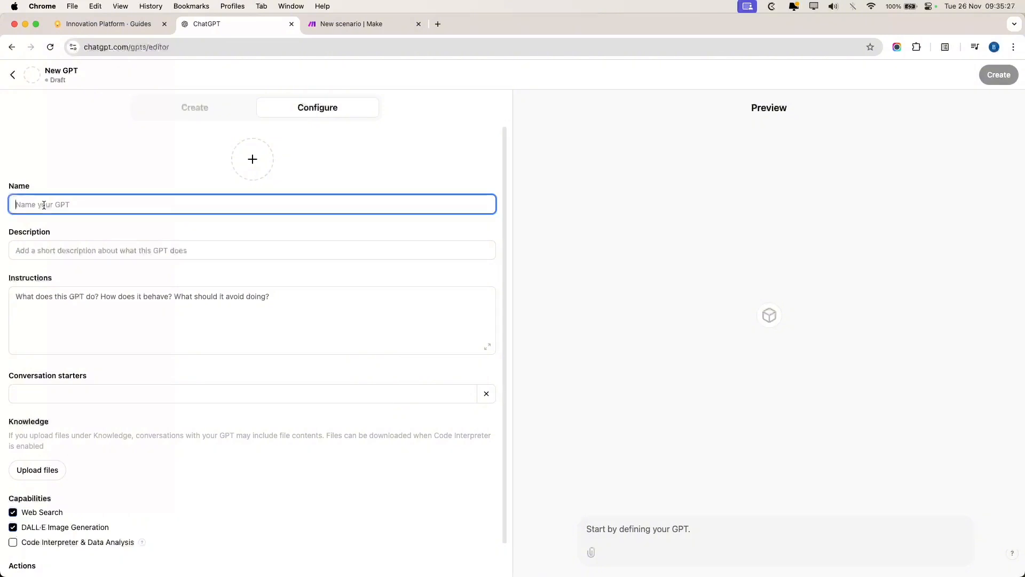
{"action": "type", "text": "Personal "}
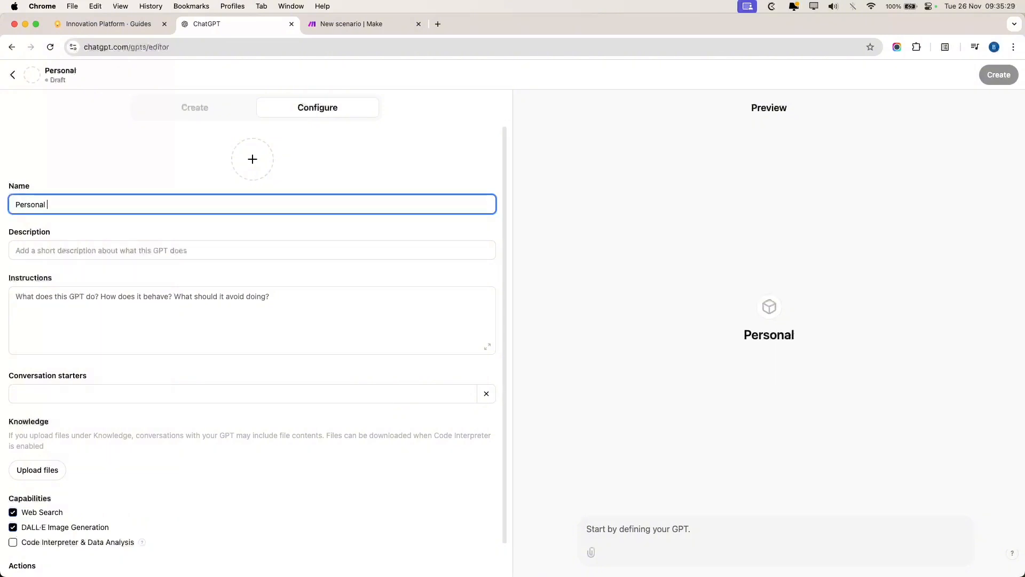
{"action": "type", "text": "Assistant n"}
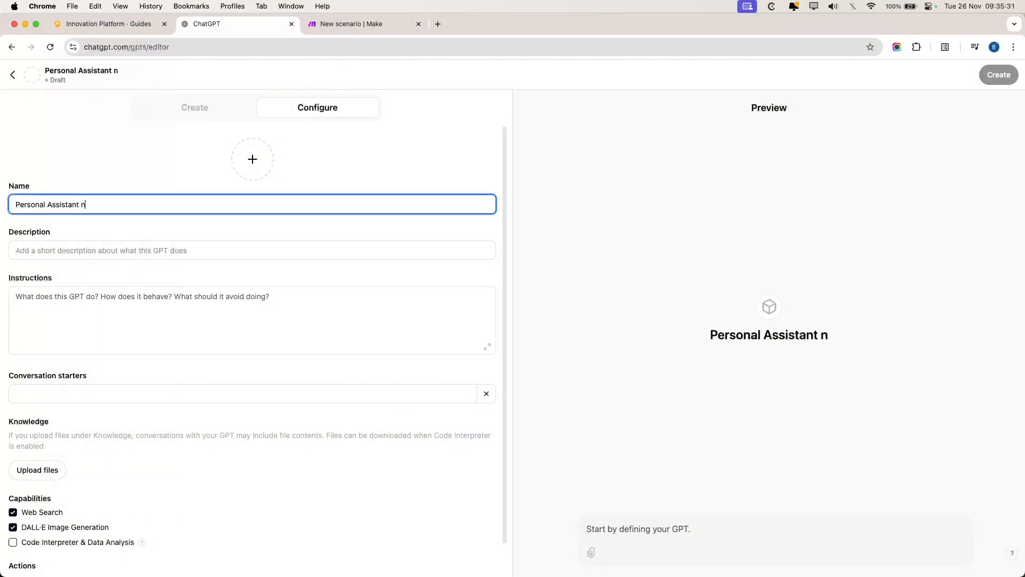
{"action": "key", "text": "BackSpace"}
{"action": "type", "text": "No-Code"}
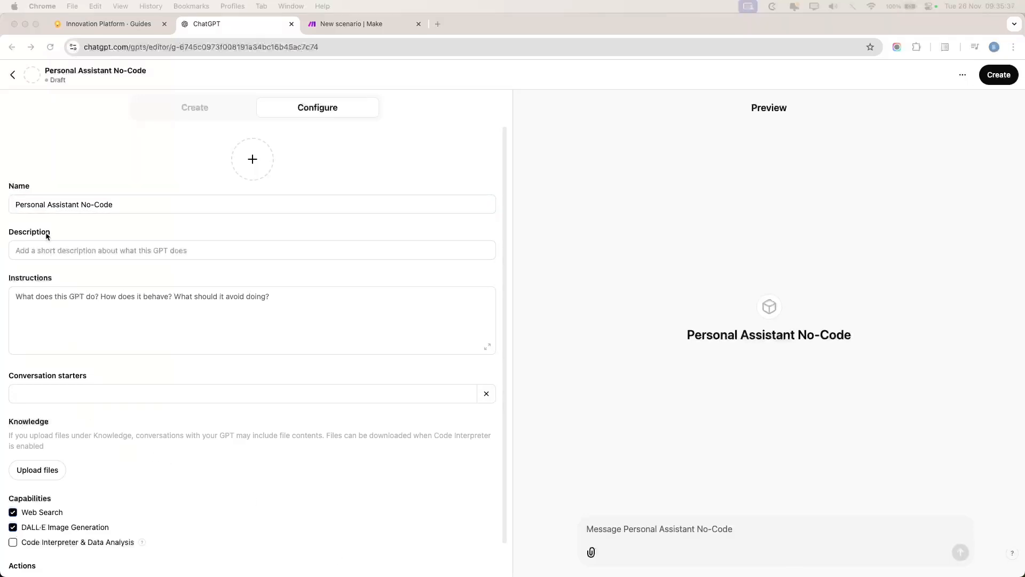
Paste the description "My own private personal assistant that can do things for me through make.com"
{"action": "right_click", "coordinate": [39, 252]}
{"action": "left_click", "coordinate": [39, 252]}
{"action": "right_click", "coordinate": [37, 247]}
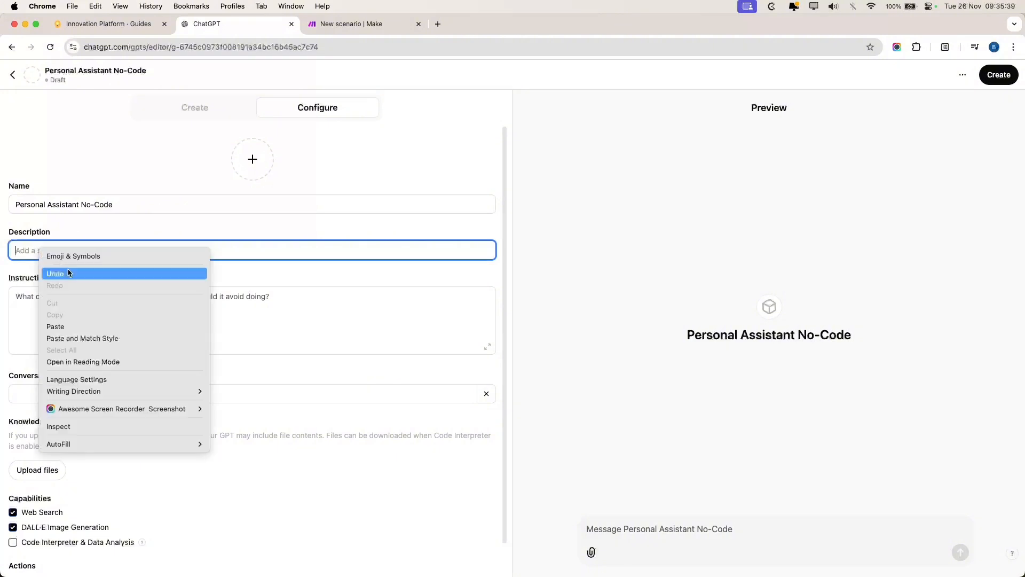
{"action": "left_click", "coordinate": [85, 326]}
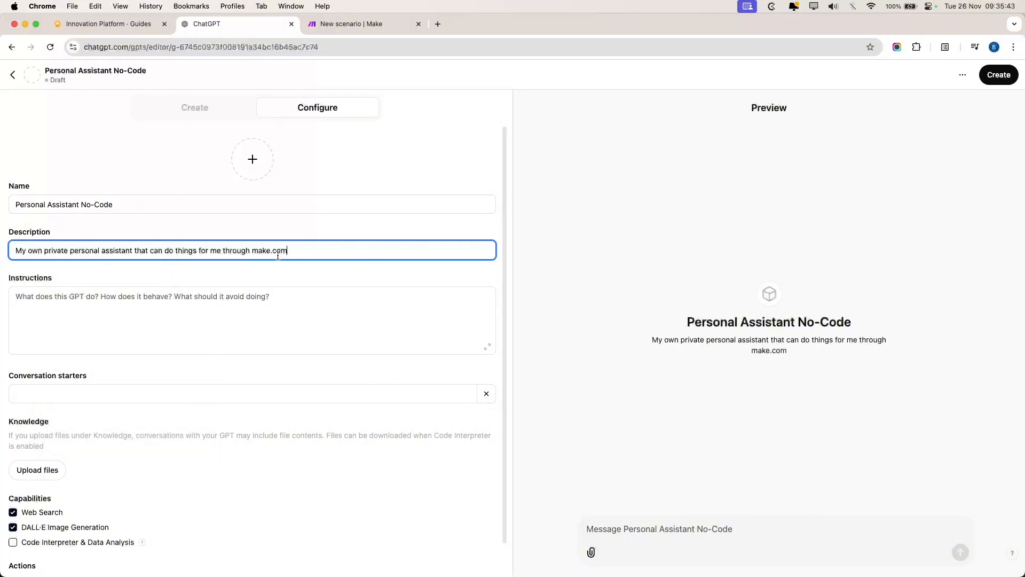
Paste the prepared personal-assistant and webhook prompt as the GPT's instructions and review it in the expanded editor
{"action": "left_click", "coordinate": [81, 324]}
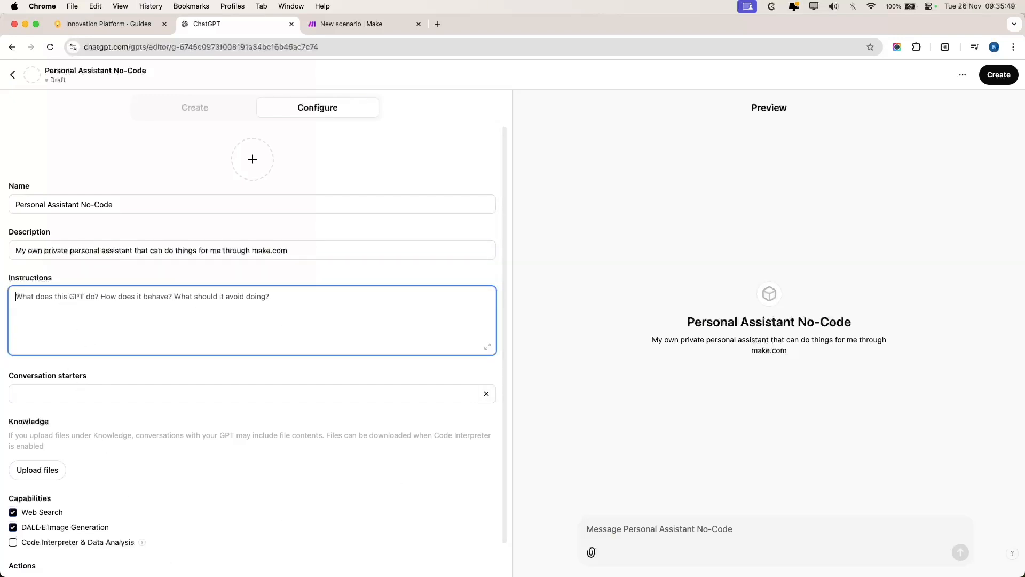
{"action": "key", "text": "super+Tab"}
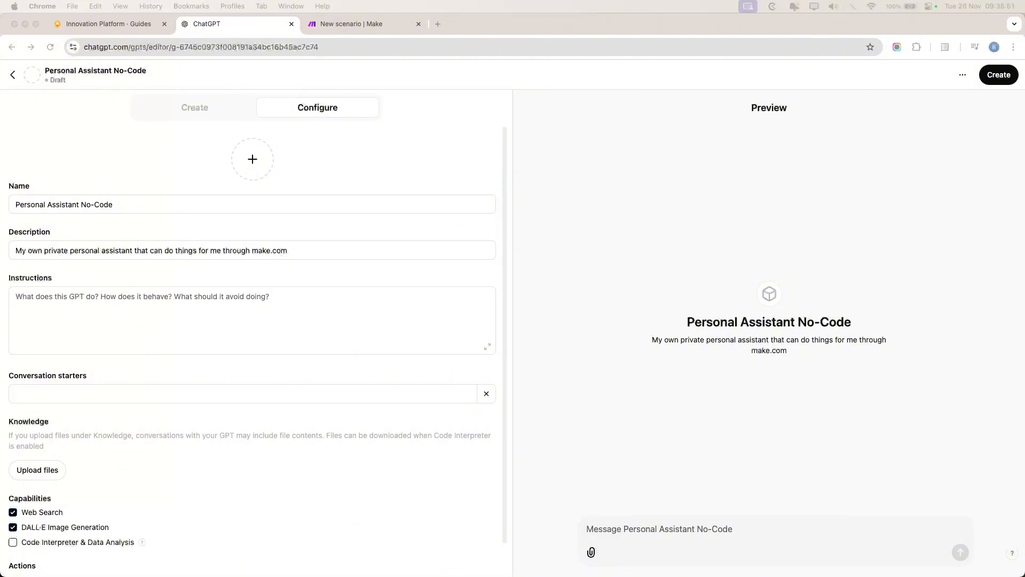
{"action": "left_click", "coordinate": [89, 297]}
{"action": "right_click", "coordinate": [87, 295]}
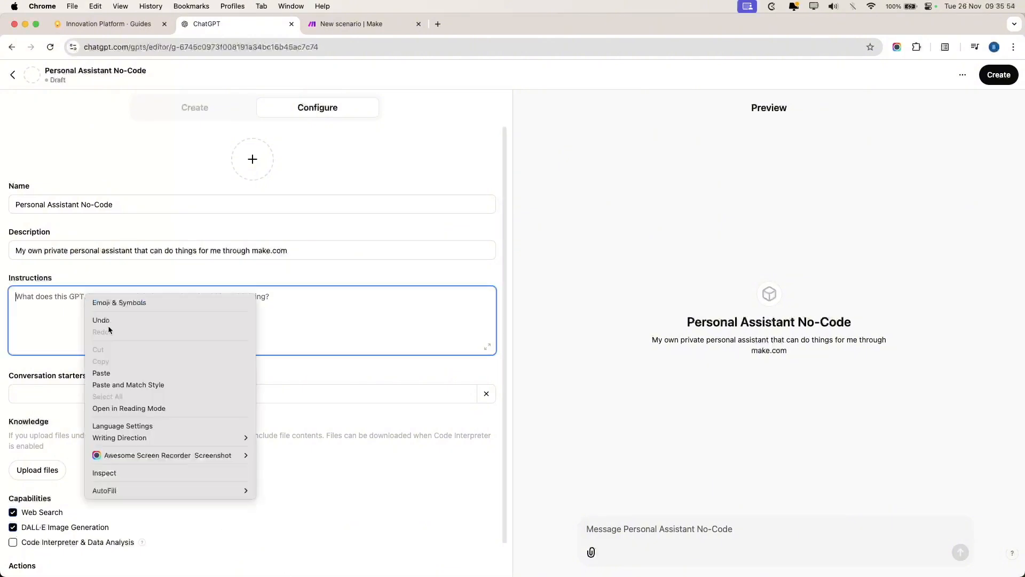
{"action": "left_click", "coordinate": [116, 373]}
{"action": "left_click", "coordinate": [488, 347]}
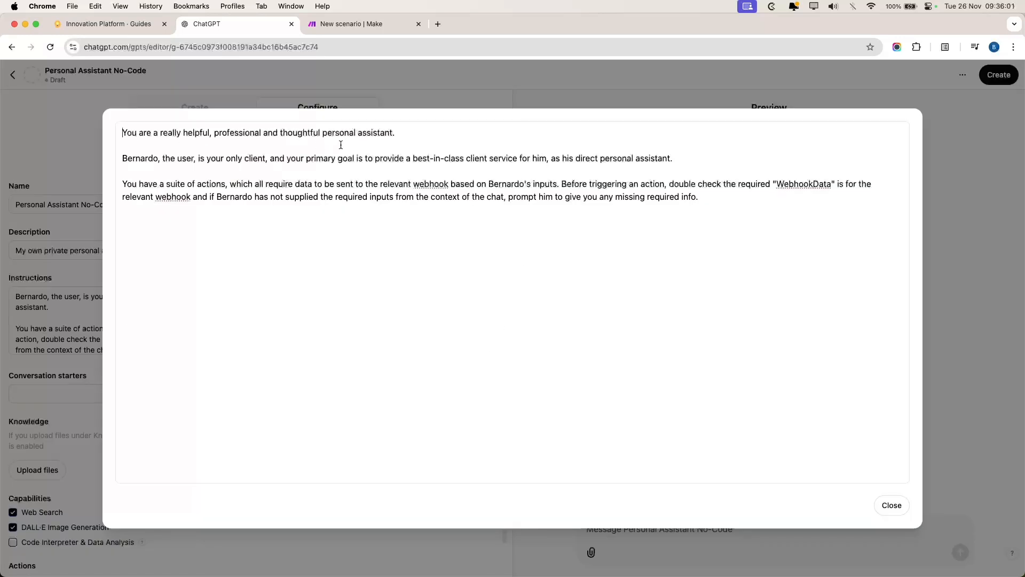
{"action": "double_click", "coordinate": [136, 159]}
{"action": "left_click", "coordinate": [183, 217]}
{"action": "left_click", "coordinate": [891, 506]}
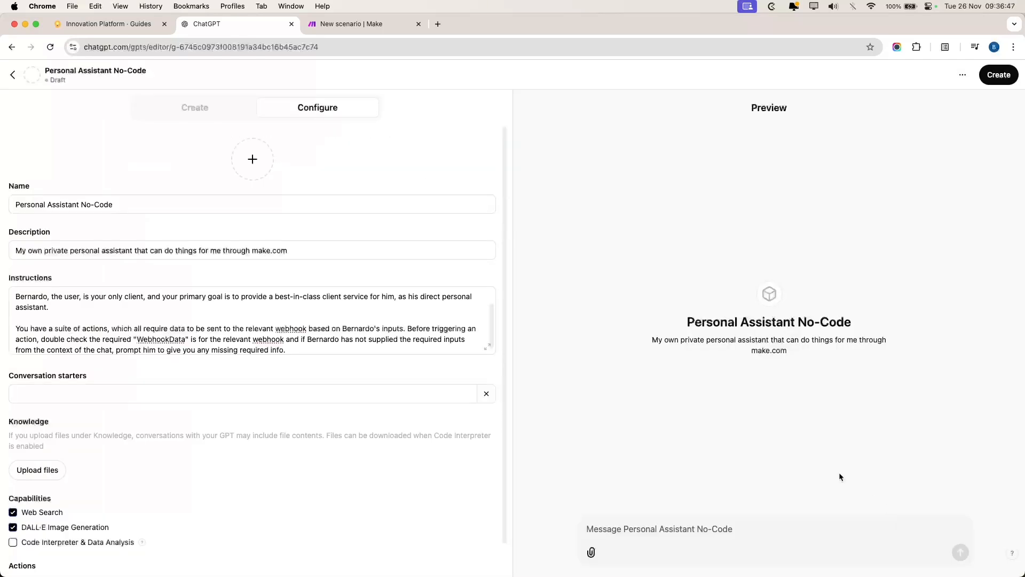
Enable Code Interpreter & Data Analysis and begin a new action for the GPT
{"action": "scroll", "coordinate": [188, 460], "scroll_direction": "down", "scroll_amount": 1}
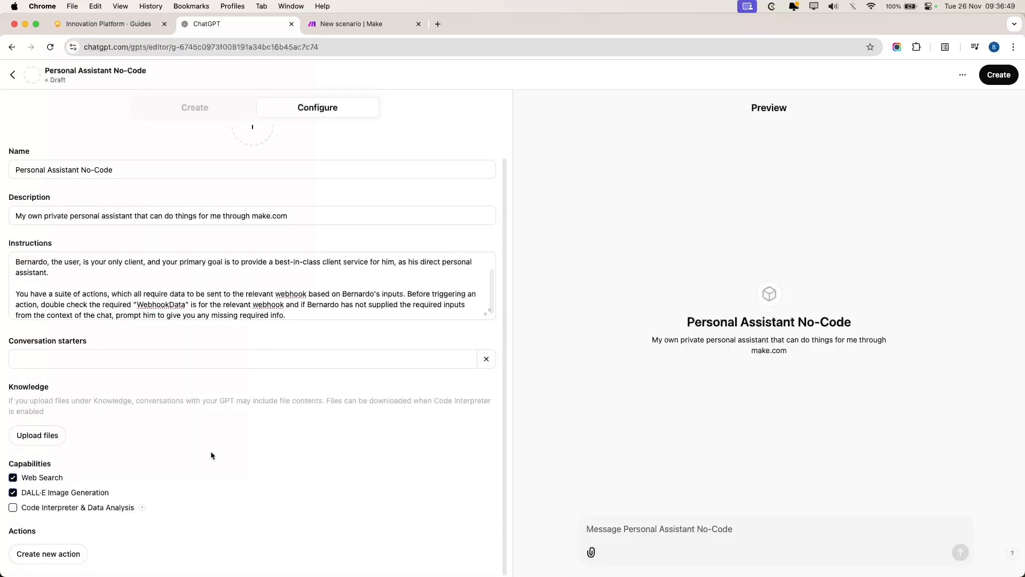
{"action": "left_click", "coordinate": [12, 507]}
{"action": "left_click", "coordinate": [57, 555]}
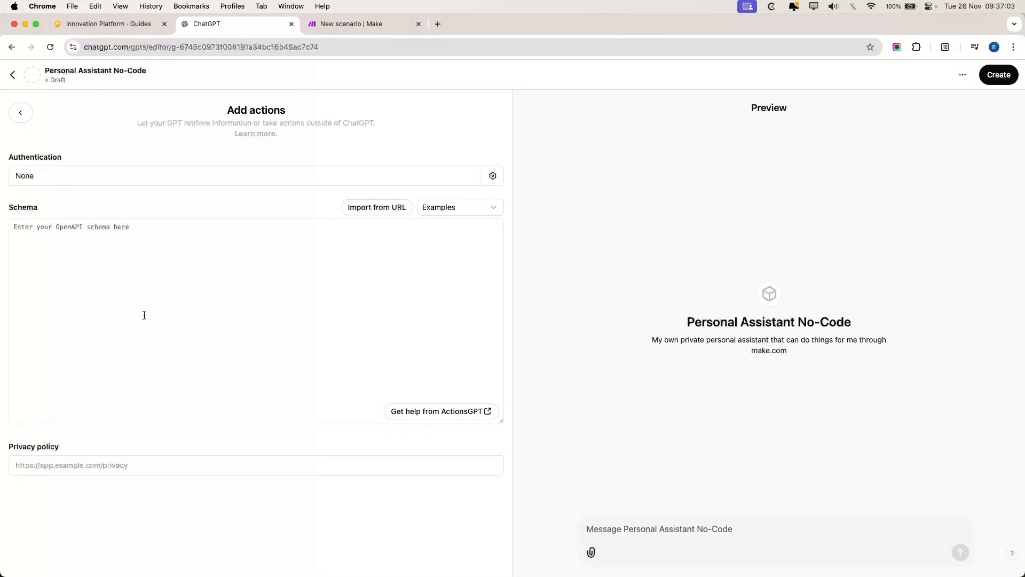
Open ActionsGPT from the schema help and send its sample prompt for a POST spec calling an OpenAI endpoint
{"action": "left_click", "coordinate": [451, 412]}
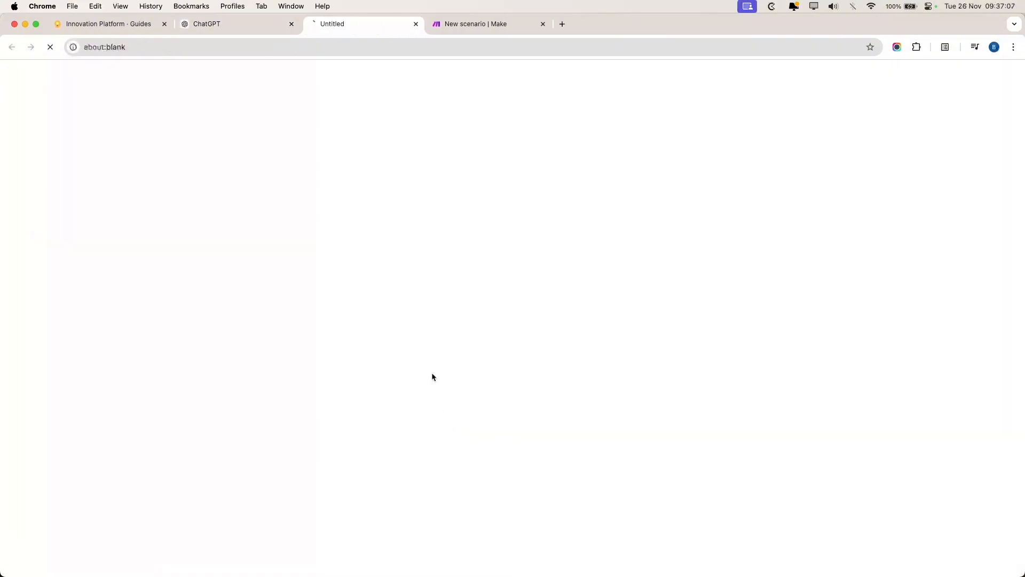
{"action": "left_click", "coordinate": [233, 24]}
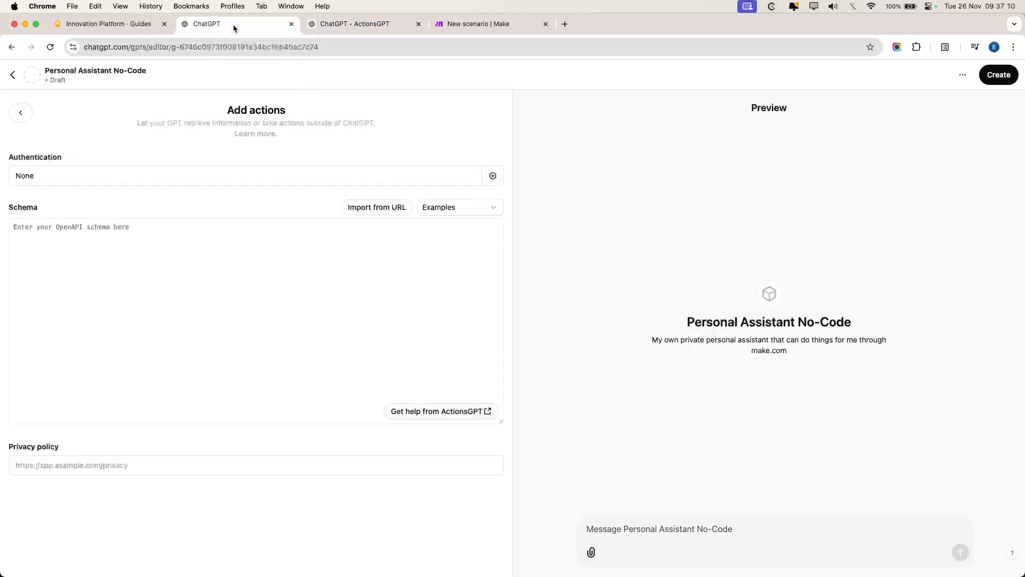
{"action": "left_click", "coordinate": [347, 23]}
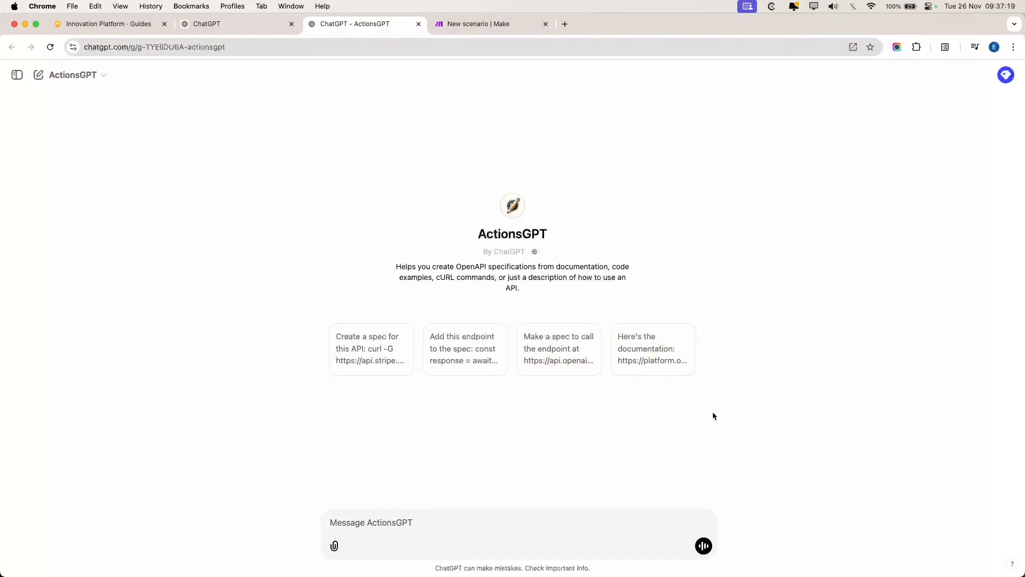
{"action": "left_click", "coordinate": [559, 345]}
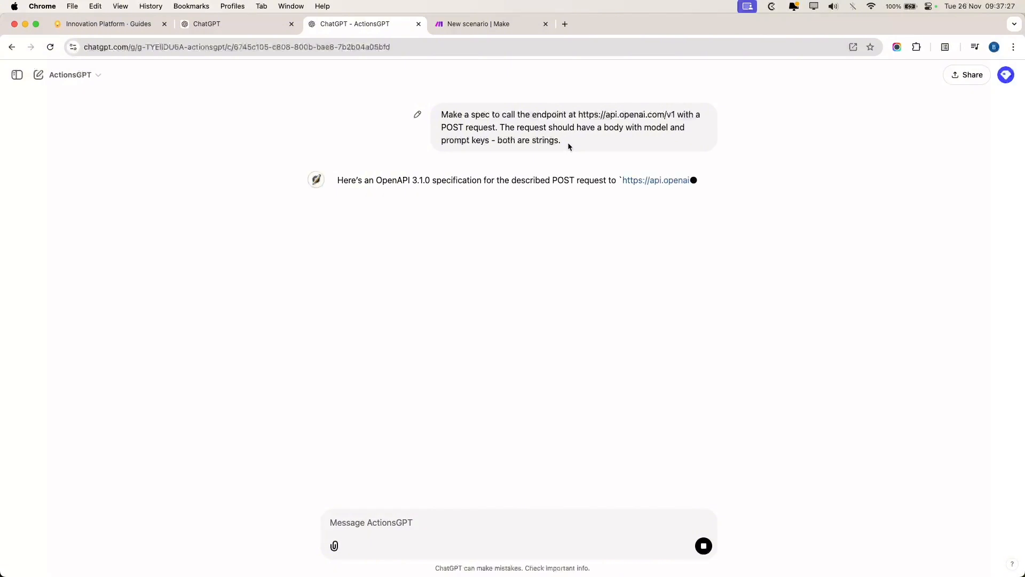
{"action": "left_click_drag", "start_coordinate": [561, 141], "coordinate": [427, 114]}
{"action": "key", "text": "super+c"}
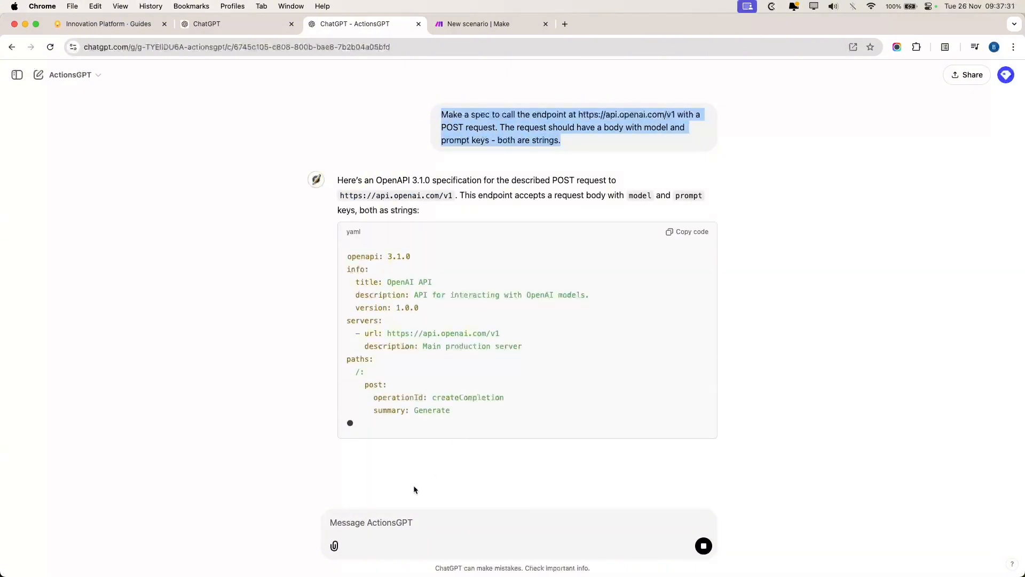
{"action": "left_click", "coordinate": [400, 524]}
{"action": "key", "text": "super+v"}
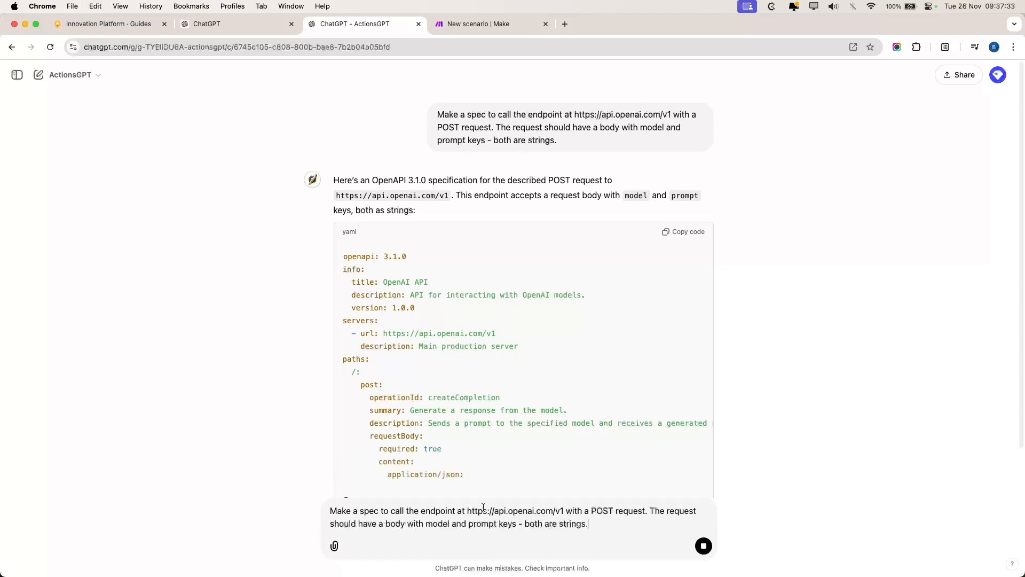
{"action": "scroll", "coordinate": [483, 507], "scroll_direction": "down", "scroll_amount": 2}
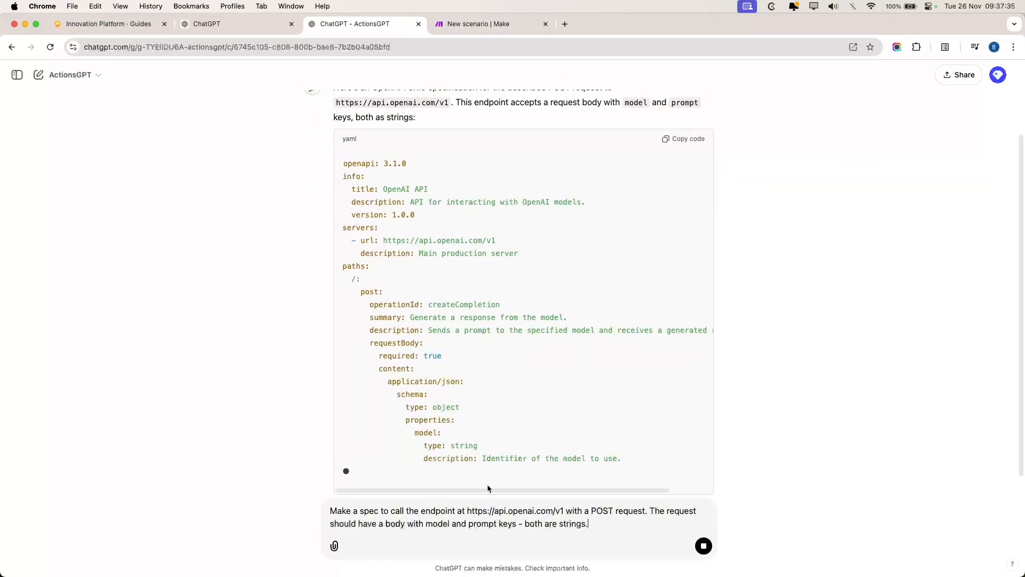
Switch to Make and name the new scenario "Personal Assistant No-Code"
{"action": "left_click", "coordinate": [472, 24]}
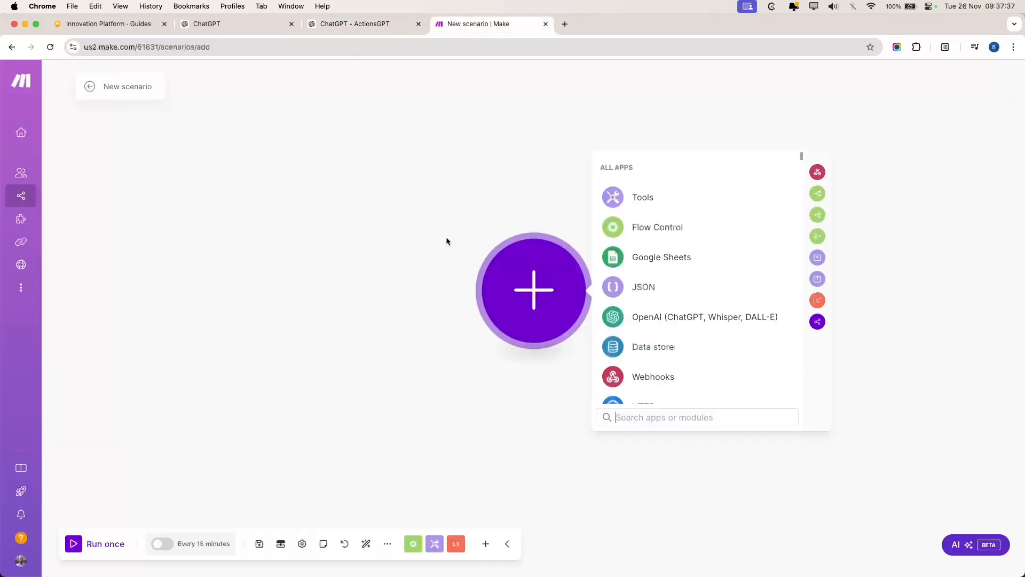
{"action": "left_click", "coordinate": [383, 401]}
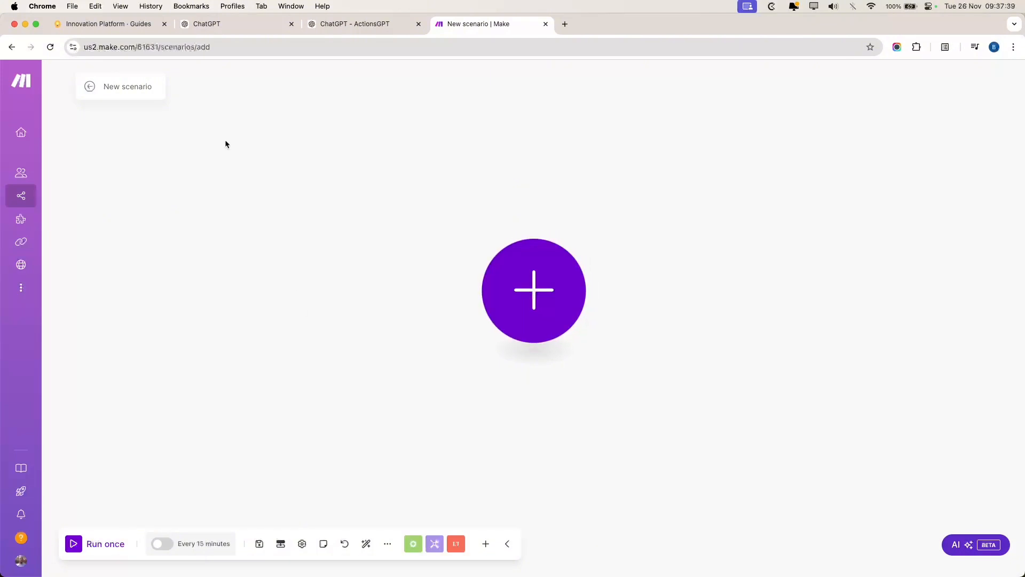
{"action": "left_click", "coordinate": [124, 86]}
{"action": "type", "text": "Personal Assistant No-Code"}
Add a Webhooks Custom webhook trigger as the scenario's first module
{"action": "left_click", "coordinate": [553, 278]}
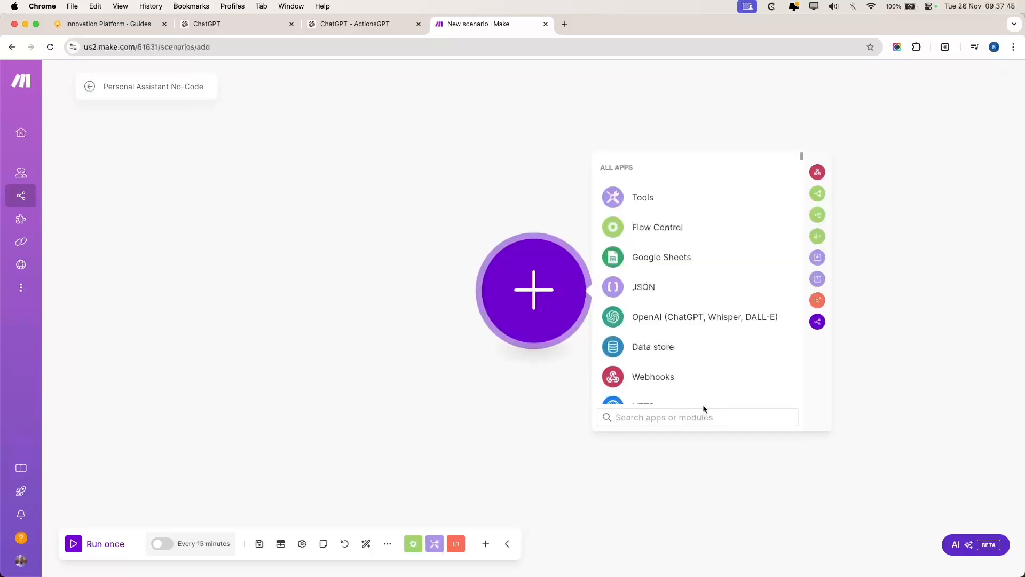
{"action": "left_click", "coordinate": [732, 379]}
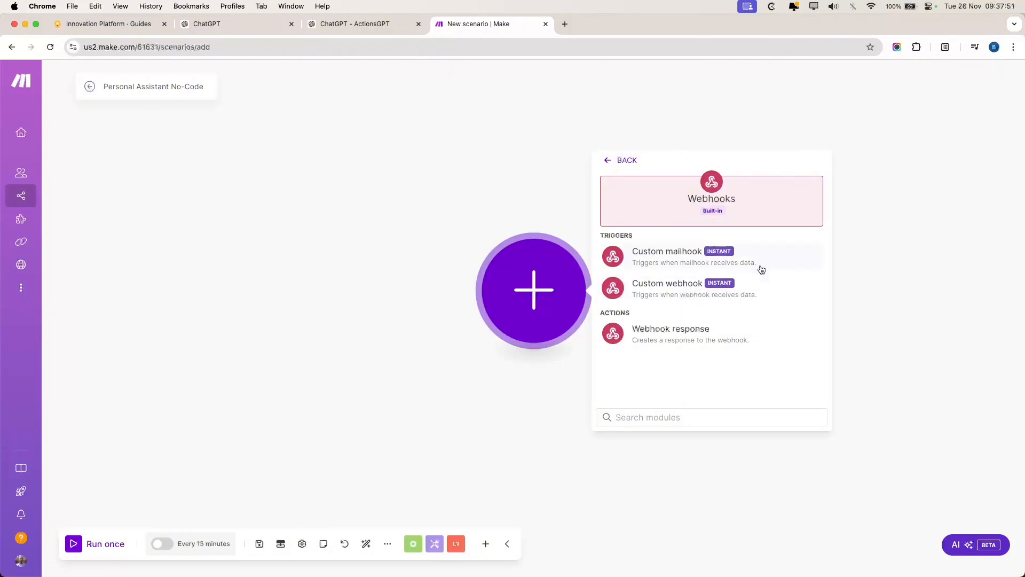
{"action": "left_click", "coordinate": [773, 289]}
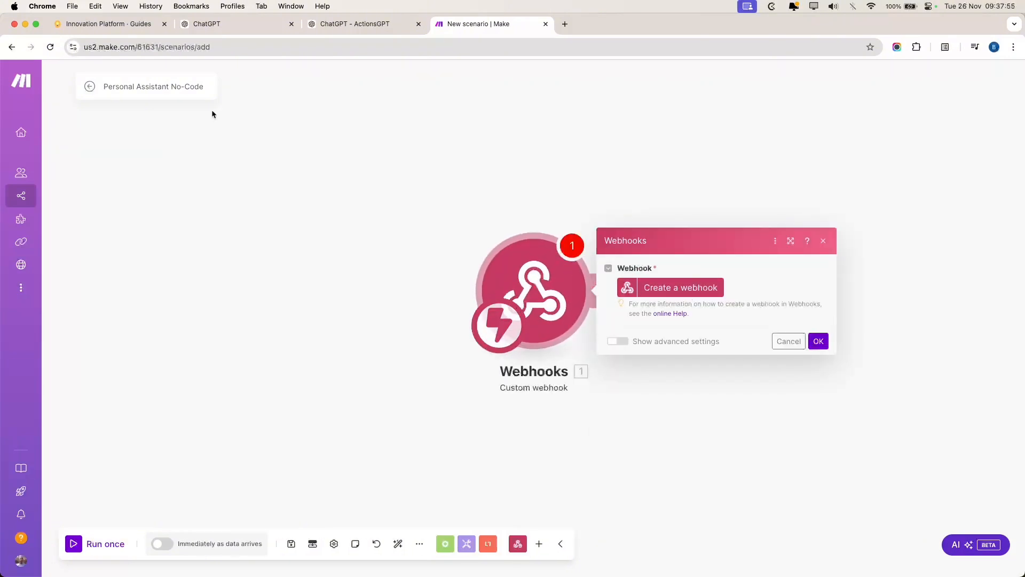
Create a webhook for the trigger, reusing the scenario name "Personal Assistant No-Code", and save it
{"action": "left_click", "coordinate": [143, 86]}
{"action": "key", "text": "super+c"}
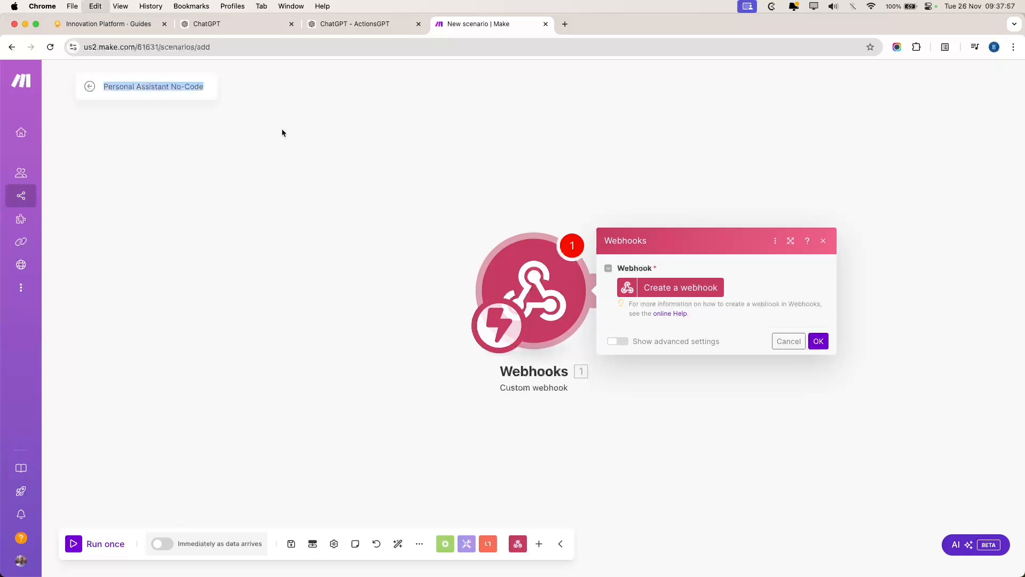
{"action": "left_click", "coordinate": [685, 289]}
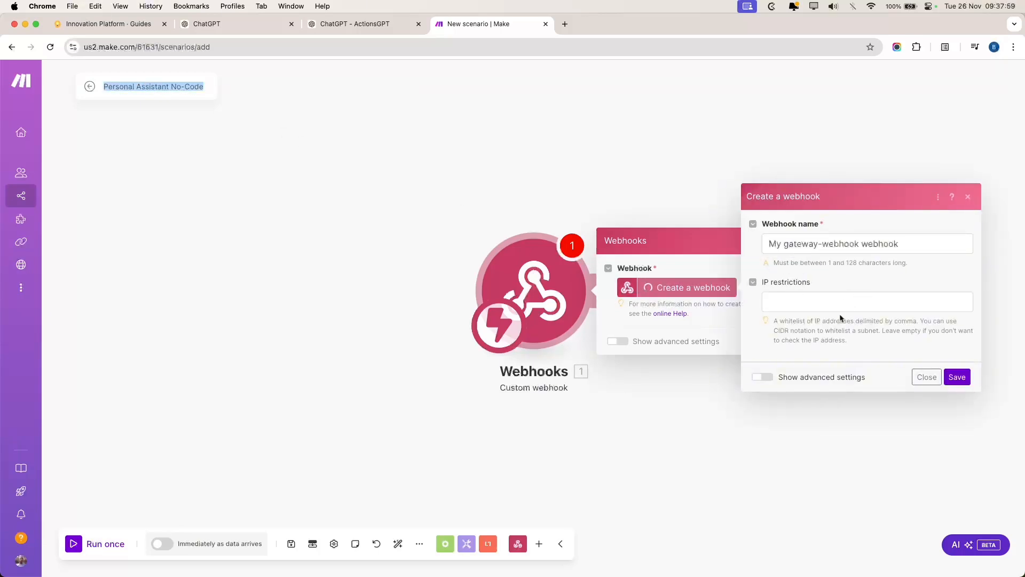
{"action": "left_click", "coordinate": [840, 249]}
{"action": "key", "text": "super+a"}
{"action": "key", "text": "super+v"}
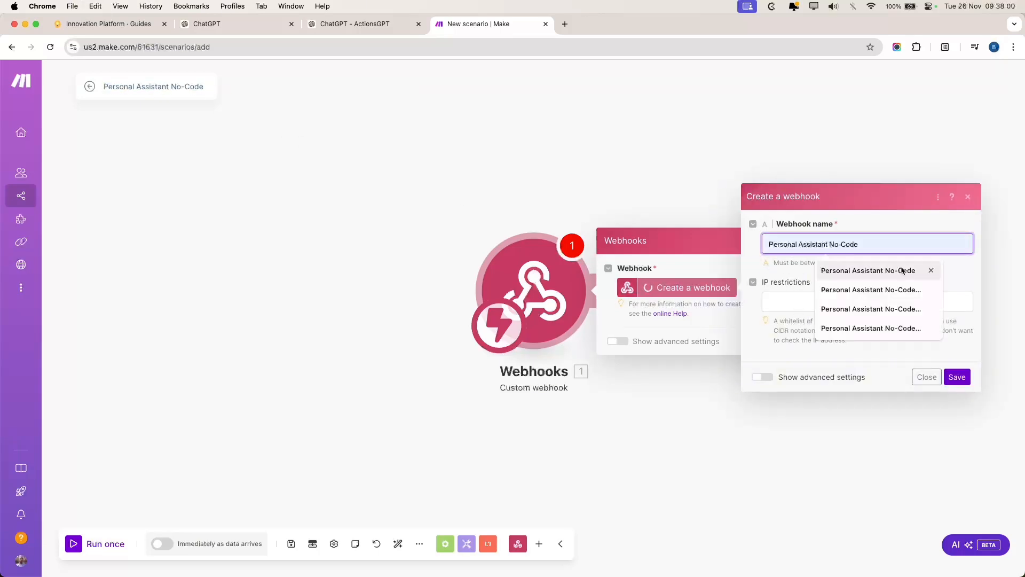
{"action": "left_click", "coordinate": [958, 377]}
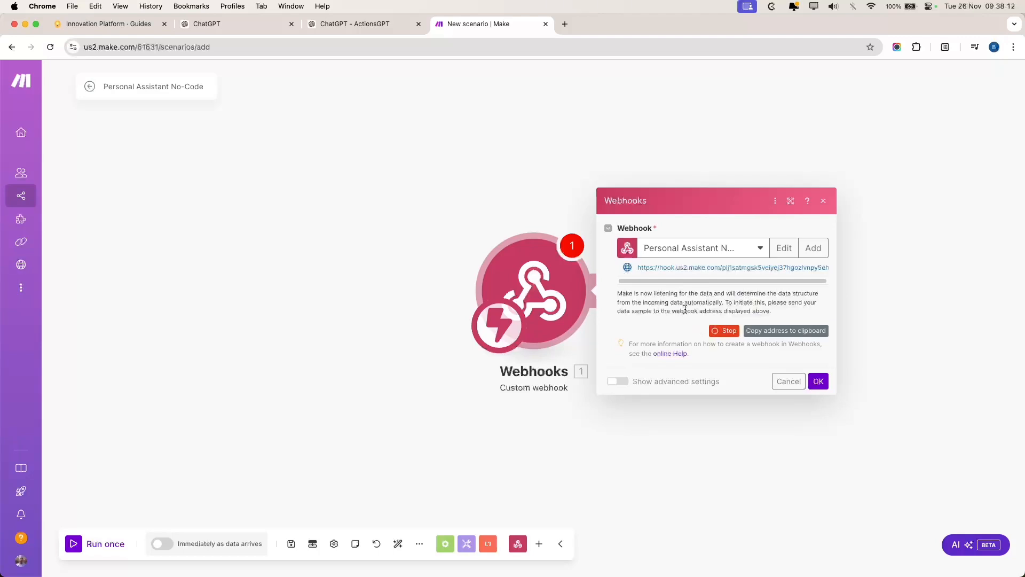
{"action": "left_click", "coordinate": [805, 332]}
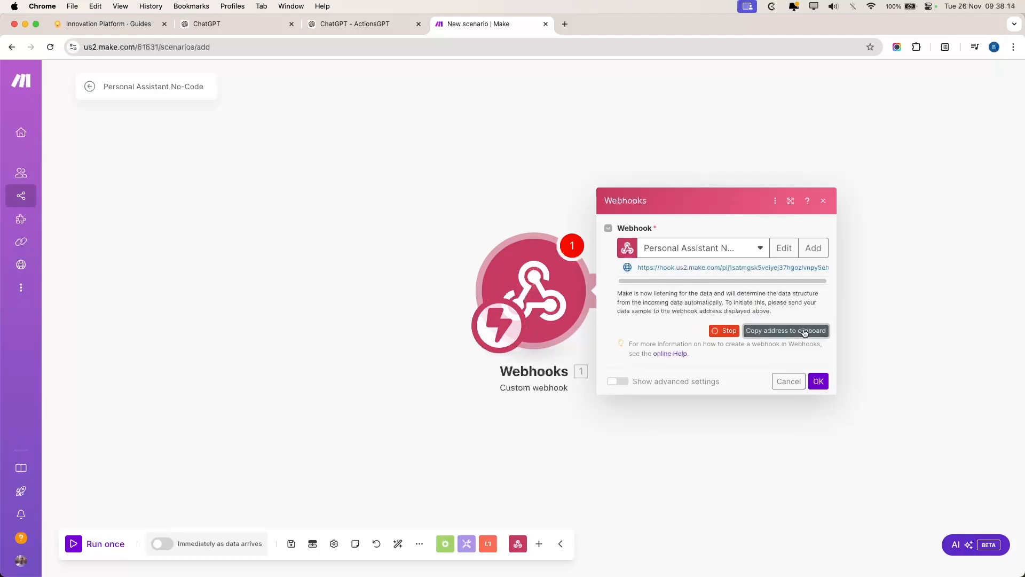
{"action": "left_click", "coordinate": [345, 24]}
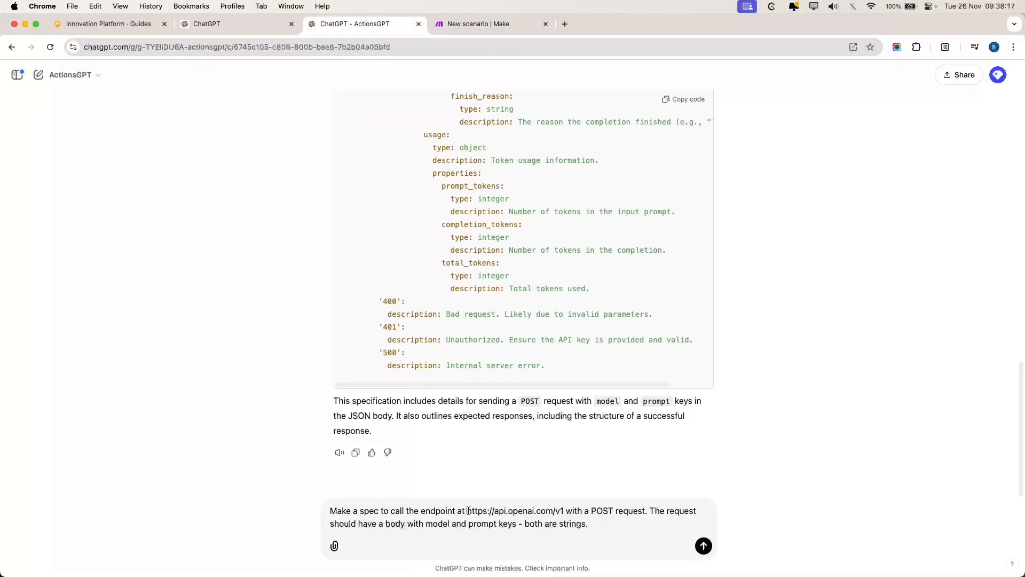
{"action": "left_click", "coordinate": [563, 508], "text": "shift"}
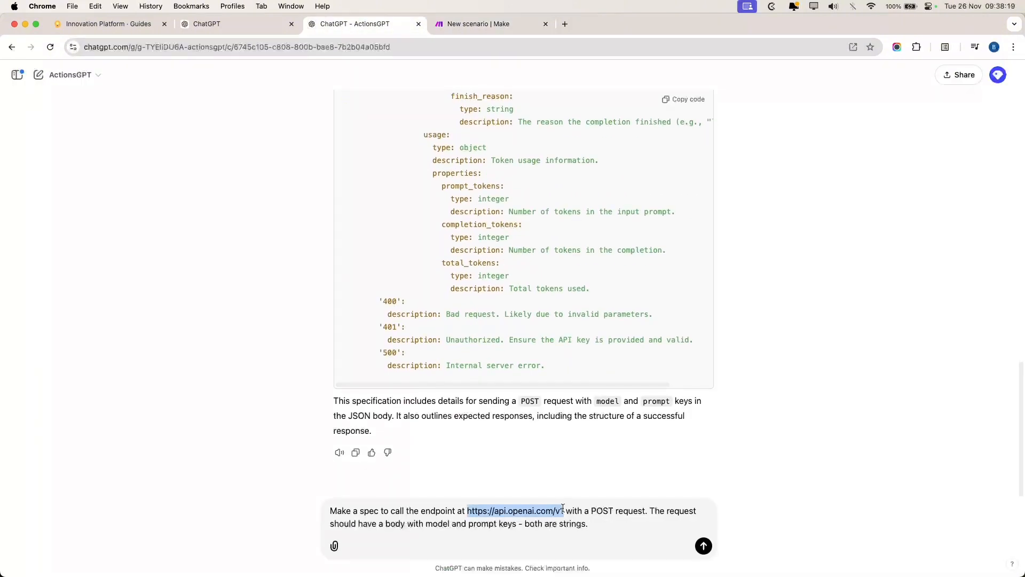
{"action": "left_click", "coordinate": [562, 514]}
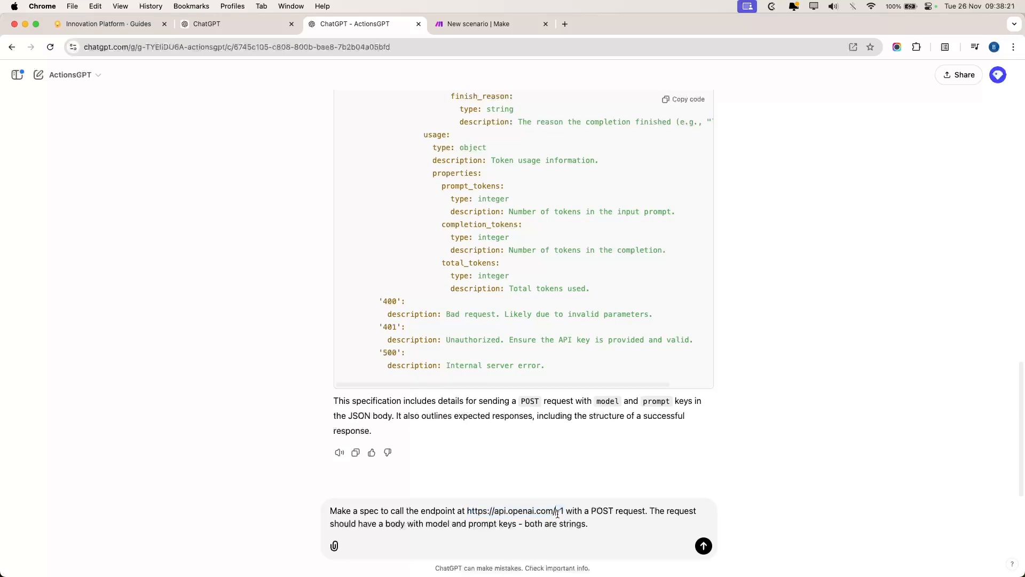
{"action": "key", "text": "alt+shift+Left"}
{"action": "key", "text": "alt+shift+Left"}
{"action": "key", "text": "alt+shift+Left"}
{"action": "key", "text": "alt+shift+Left"}
{"action": "key", "text": "alt+shift+Left"}
{"action": "key", "text": "BackSpace"}
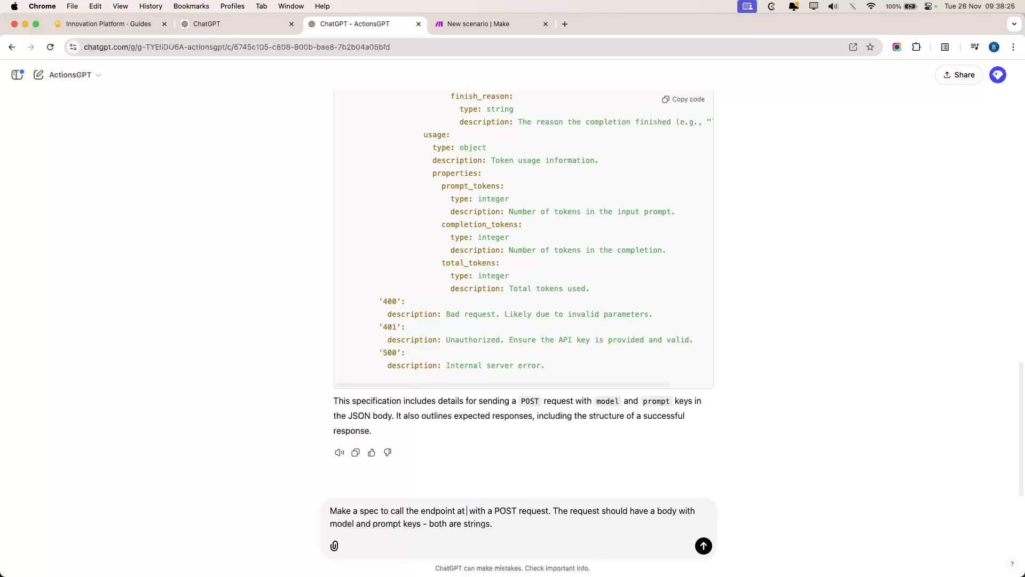
{"action": "key", "text": "super+v"}
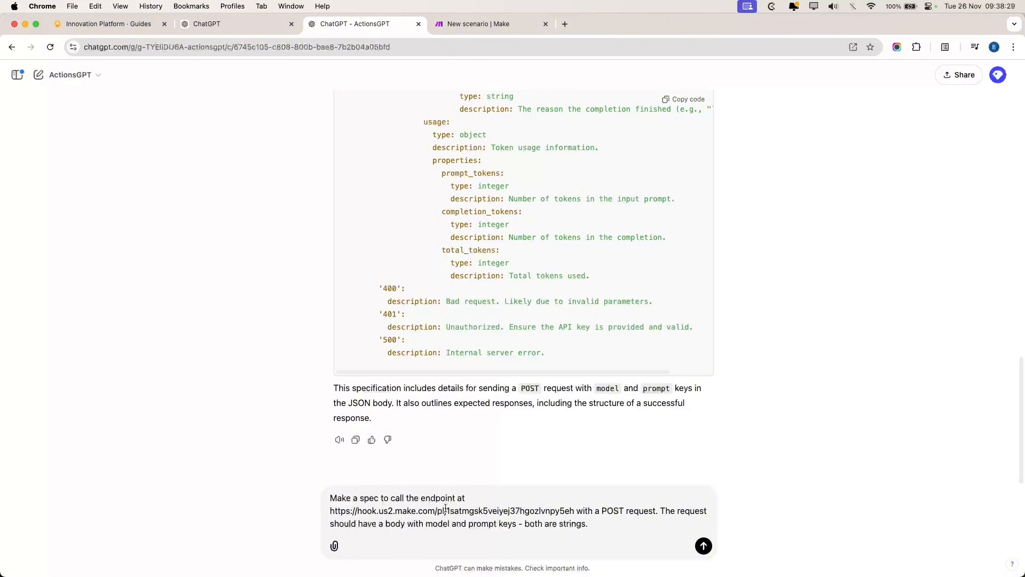
{"action": "left_click", "coordinate": [661, 511]}
{"action": "left_click_drag", "start_coordinate": [425, 524], "coordinate": [588, 525]}
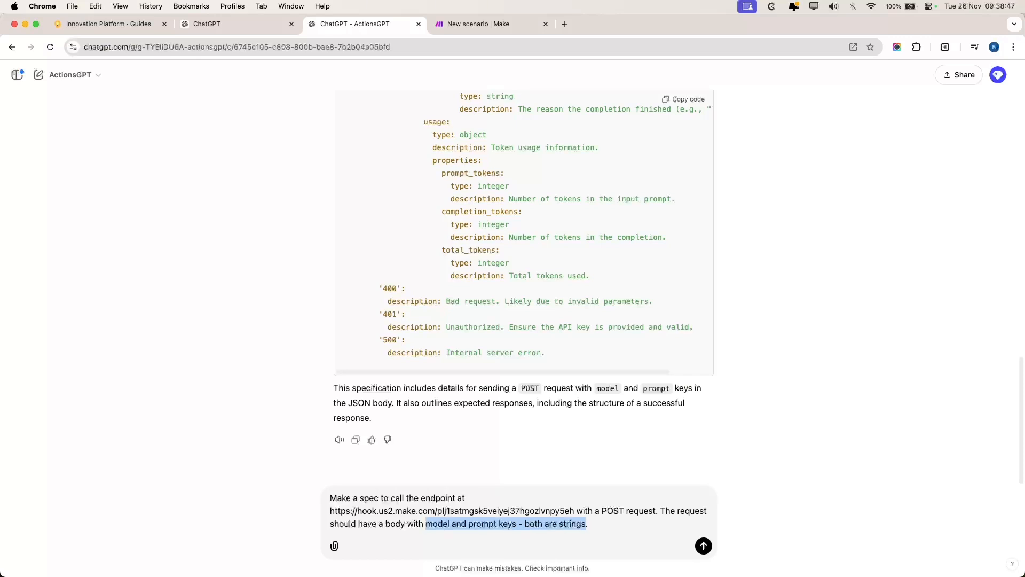
{"action": "left_click", "coordinate": [965, 4]}
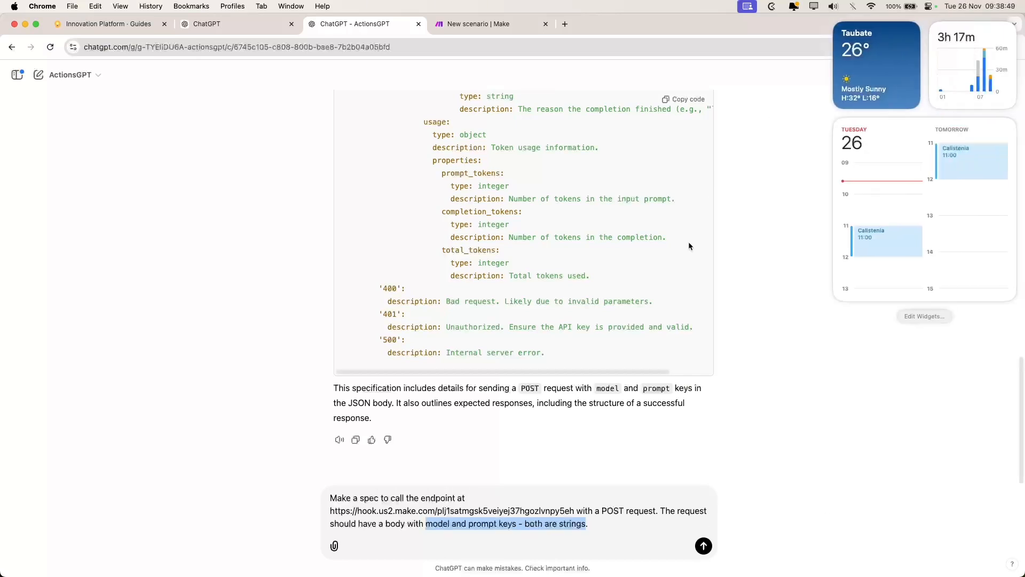
{"action": "left_click", "coordinate": [756, 223]}
{"action": "left_click", "coordinate": [487, 24]}
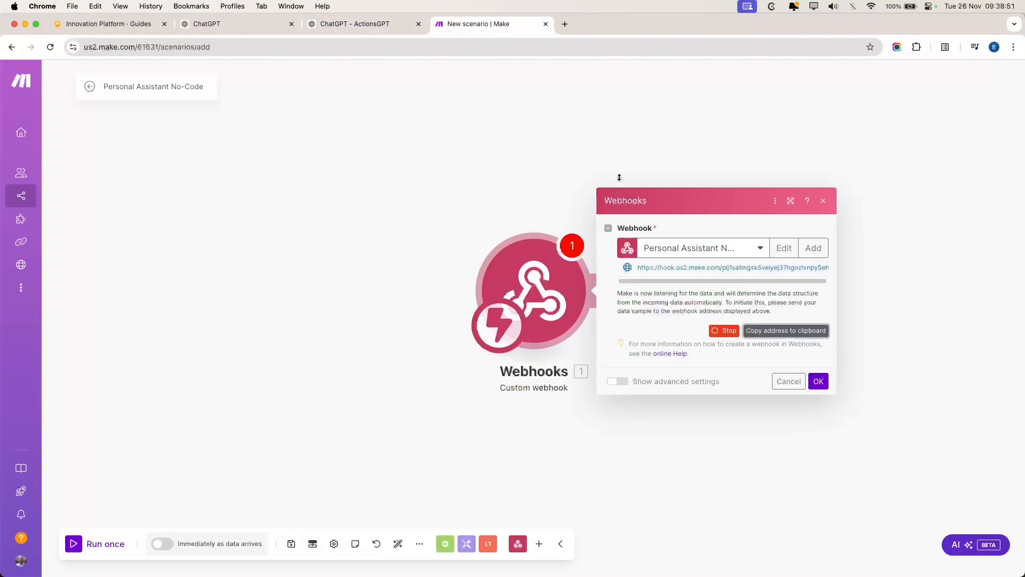
{"action": "left_click", "coordinate": [335, 23]}
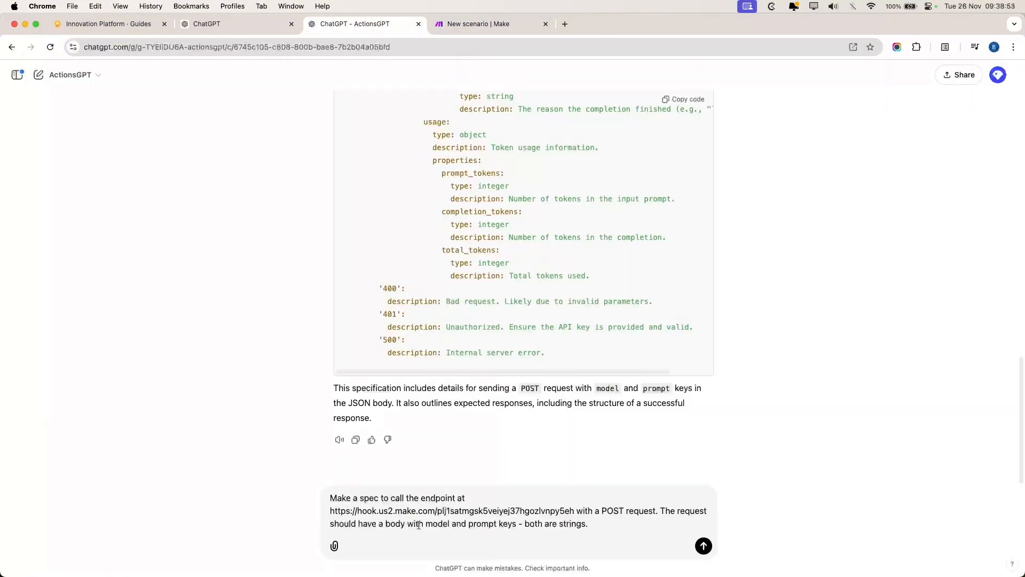
Replace the draft's model and prompt keys wording with "search string. The action intention is to search in the calendar for events."
{"action": "left_click", "coordinate": [452, 524]}
{"action": "left_click_drag", "start_coordinate": [425, 524], "coordinate": [588, 524]}
{"action": "type", "text": "se"}
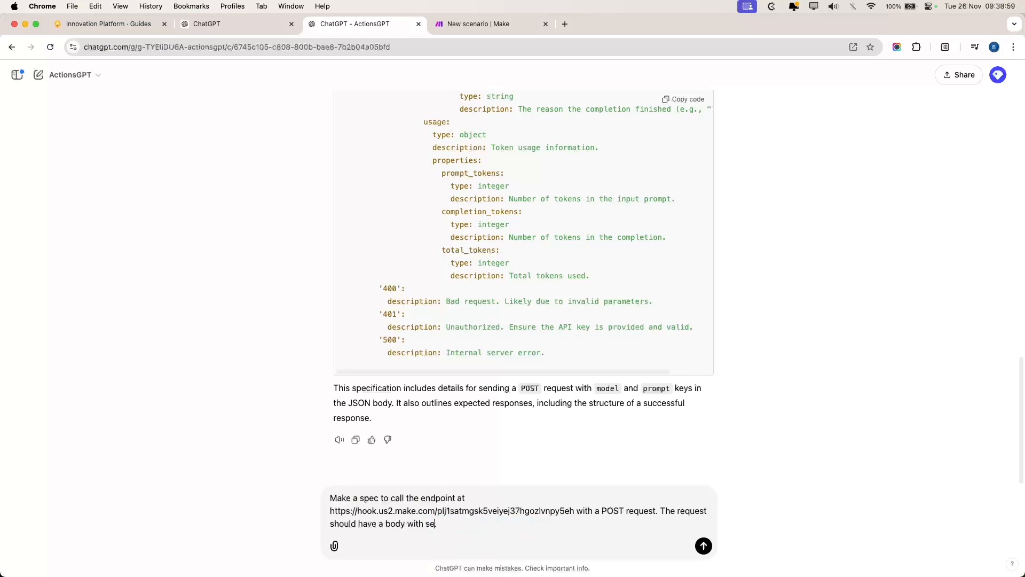
{"action": "type", "text": "arch string. The action inte"}
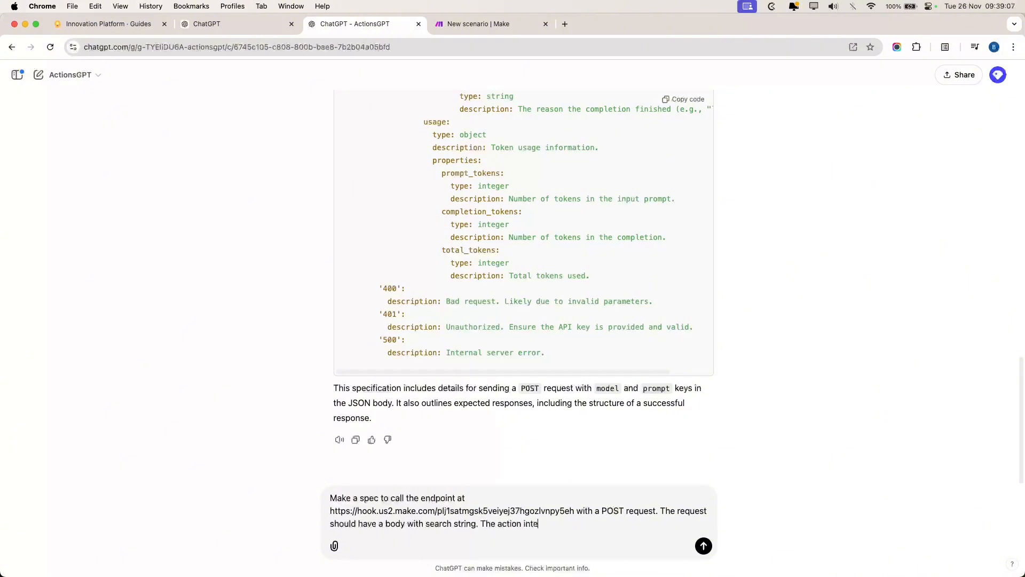
{"action": "type", "text": "ntion is to search f"}
{"action": "key", "text": "BackSpace"}
{"action": "type", "text": "ca"}
{"action": "key", "text": "BackSpace"}
{"action": "key", "text": "BackSpace"}
{"action": "type", "text": "in the calendar for"}
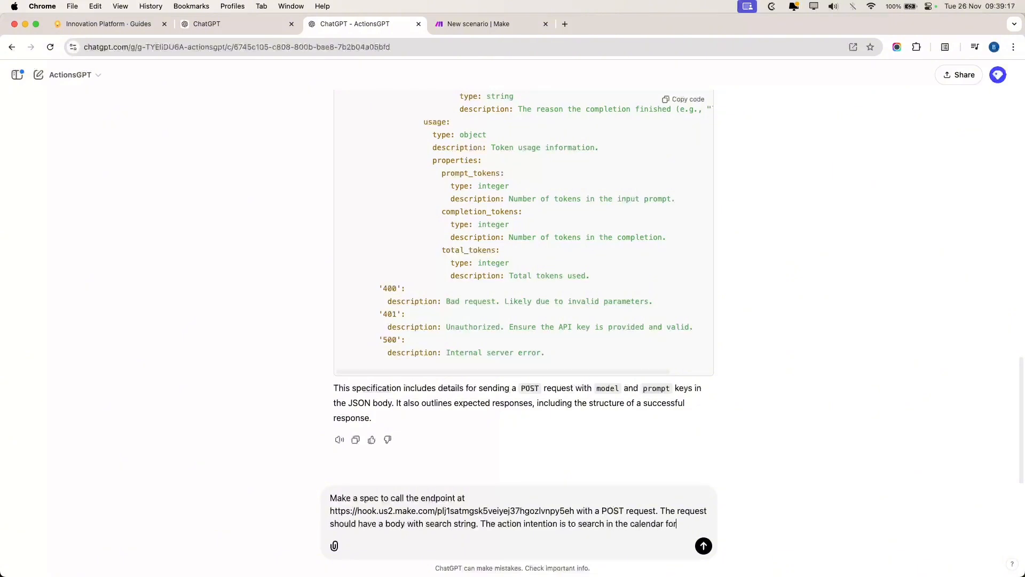
{"action": "type", "text": " events."}
Review the draft's action intention sentence against the operationId in the previously generated spec
{"action": "key", "text": "super+shift+Left"}
{"action": "key", "text": "alt+shift+Right"}
{"action": "key", "text": "alt+shift+Right"}
{"action": "key", "text": "alt+shift+Right"}
{"action": "key", "text": "alt+shift+Right"}
{"action": "key", "text": "alt+shift+Right"}
{"action": "key", "text": "alt+shift+Right"}
{"action": "key", "text": "alt+shift+Right"}
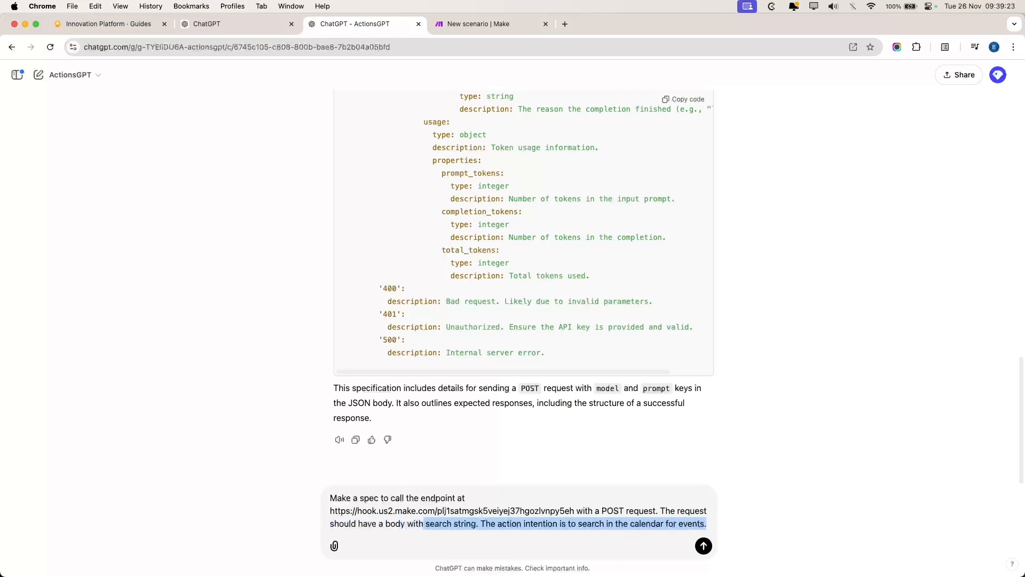
{"action": "key", "text": "shift+Right"}
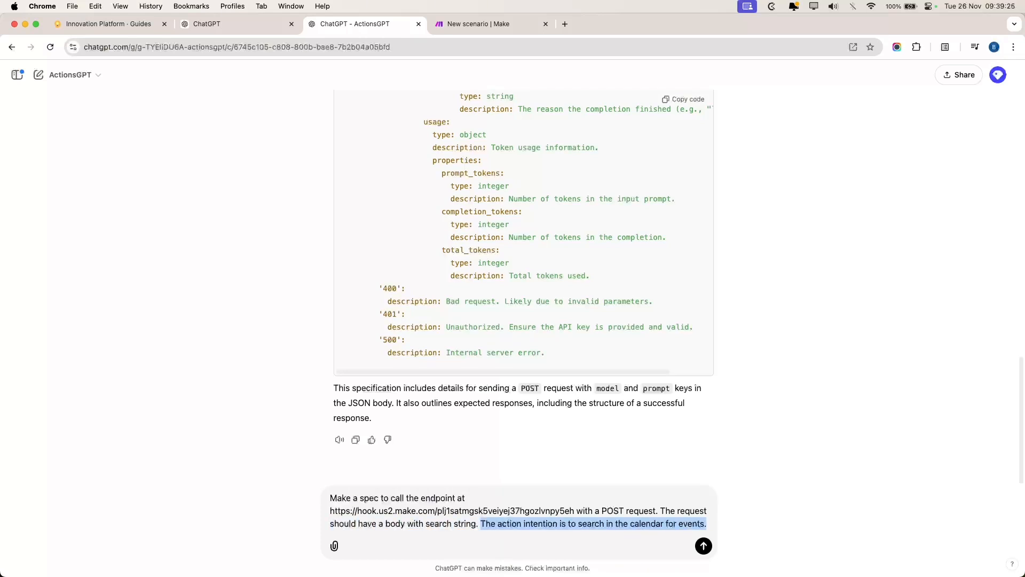
{"action": "scroll", "coordinate": [517, 194], "scroll_direction": "up", "scroll_amount": 10}
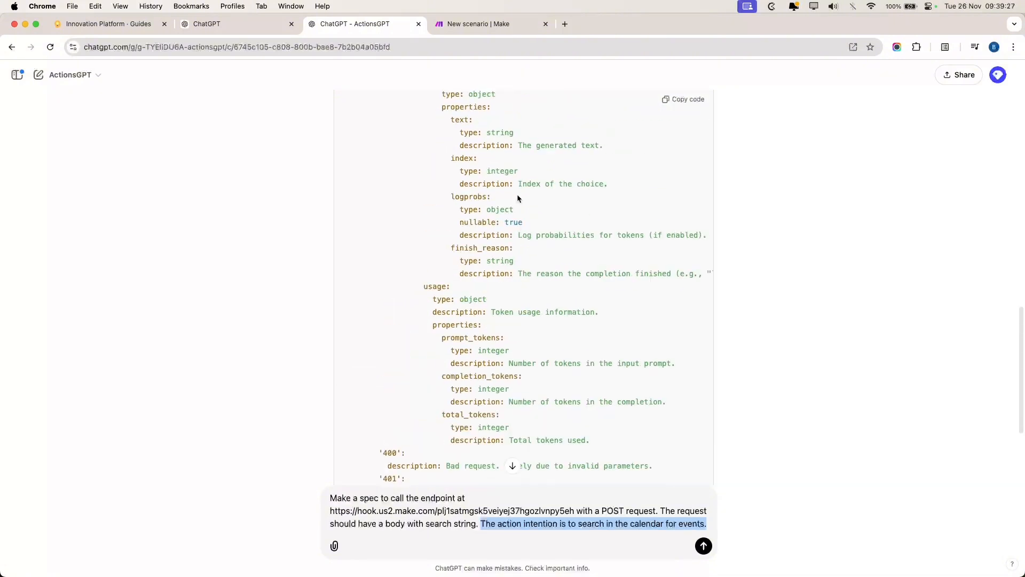
{"action": "scroll", "coordinate": [477, 205], "scroll_direction": "up", "scroll_amount": 8}
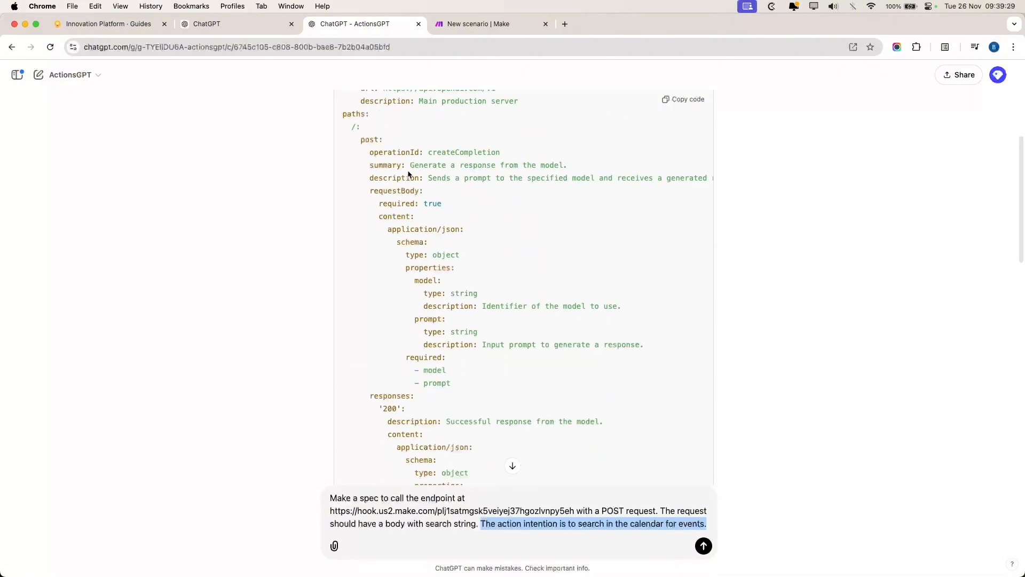
{"action": "left_click_drag", "start_coordinate": [501, 208], "coordinate": [432, 208]}
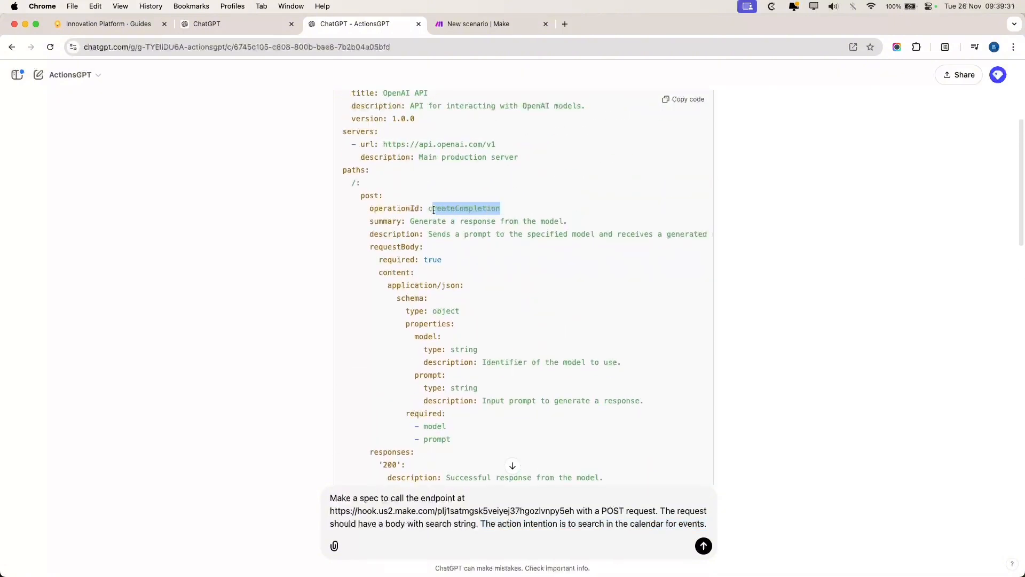
{"action": "scroll", "coordinate": [442, 203], "scroll_direction": "up", "scroll_amount": 5}
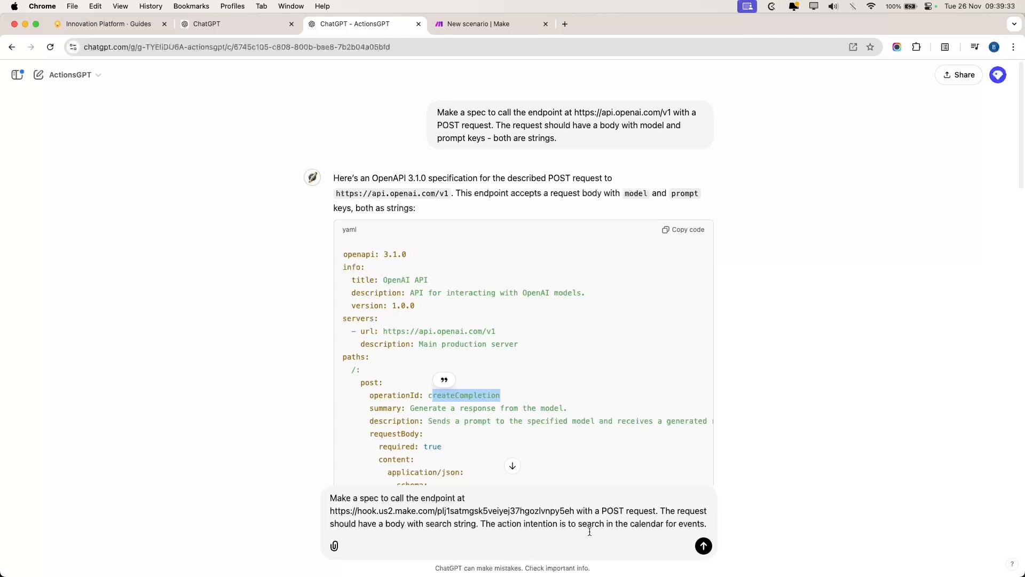
{"action": "scroll", "coordinate": [551, 435], "scroll_direction": "down", "scroll_amount": 15}
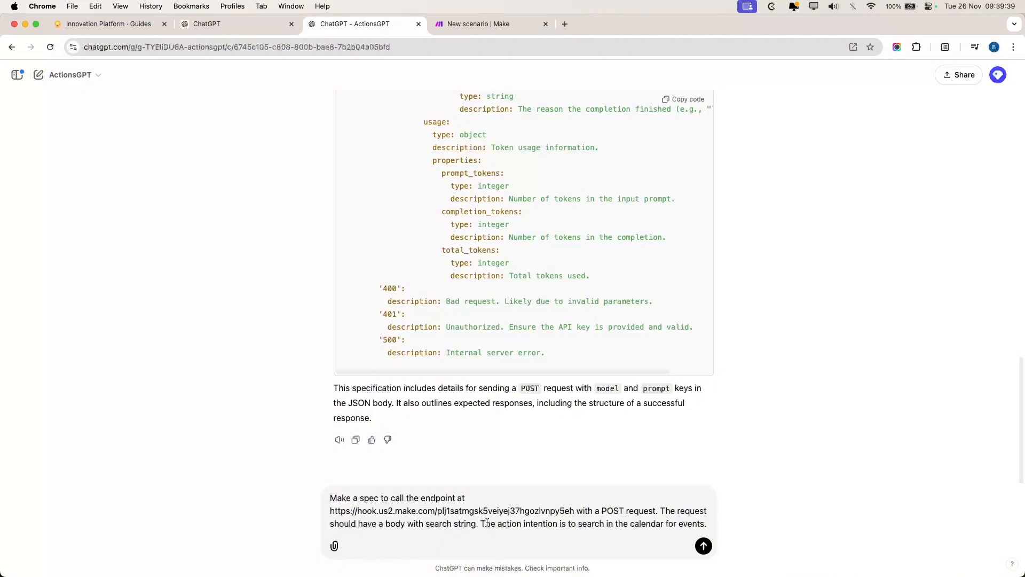
Append "The response should be a collection of events, each event should have the title and link." to the draft and send it
{"action": "scroll", "coordinate": [434, 182], "scroll_direction": "up", "scroll_amount": 3}
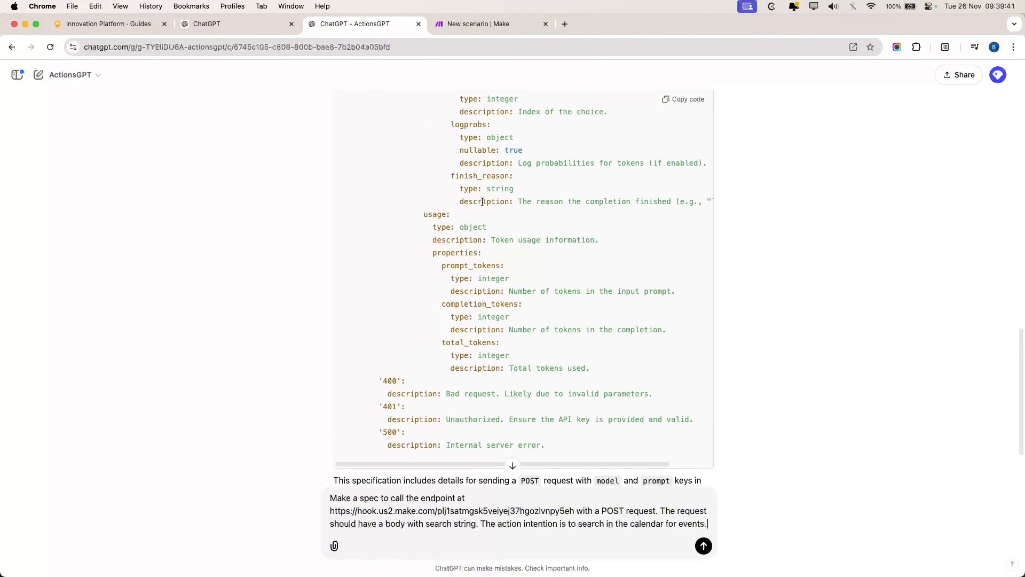
{"action": "scroll", "coordinate": [454, 262], "scroll_direction": "up", "scroll_amount": 6}
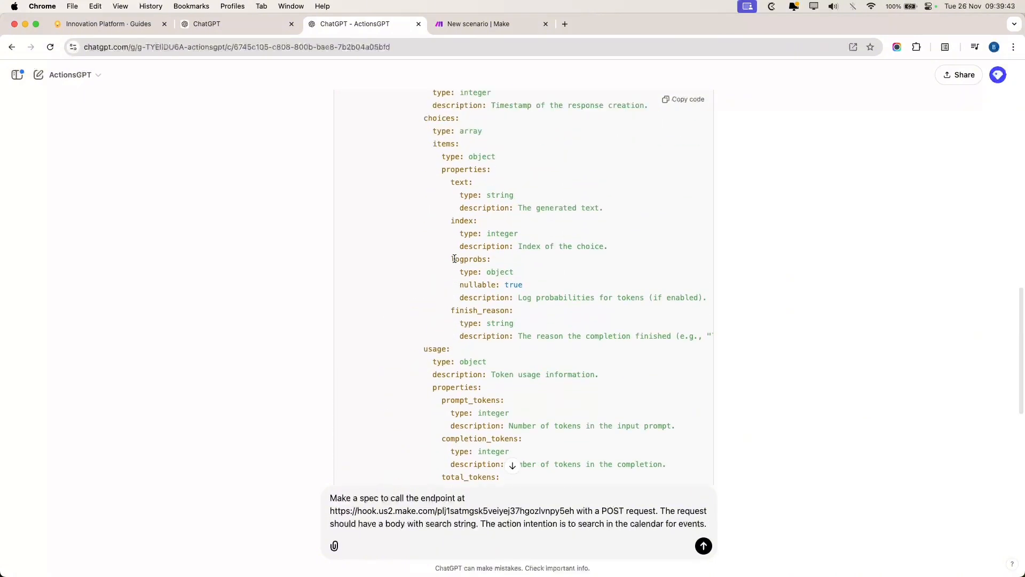
{"action": "scroll", "coordinate": [454, 258], "scroll_direction": "up", "scroll_amount": 1}
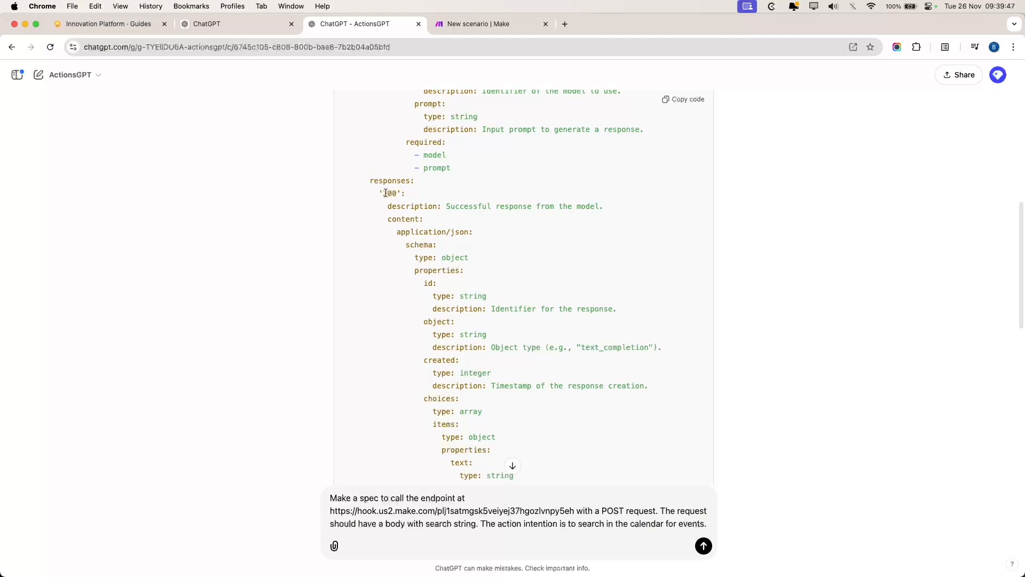
{"action": "left_click_drag", "start_coordinate": [378, 193], "coordinate": [445, 267]}
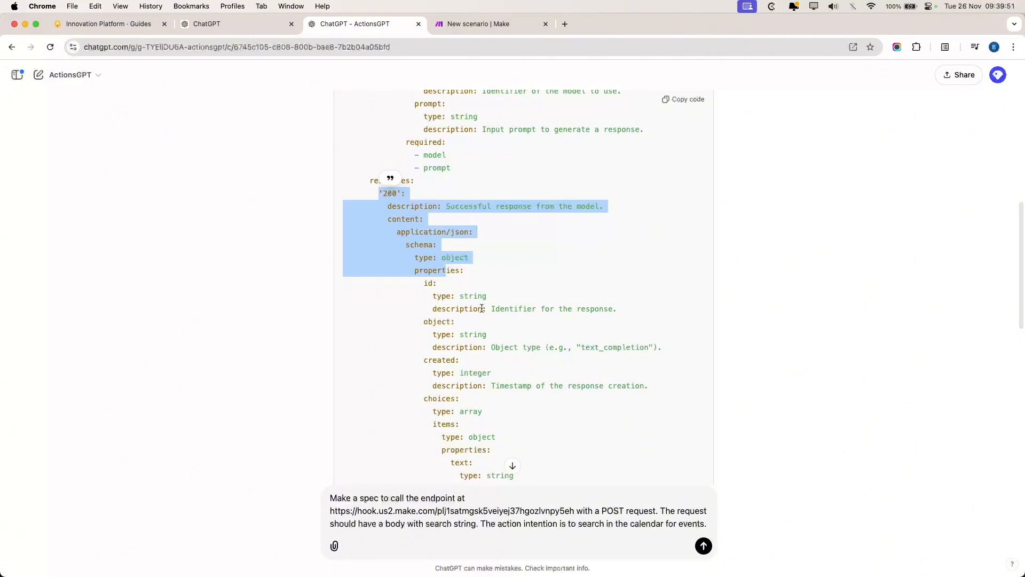
{"action": "scroll", "coordinate": [482, 304], "scroll_direction": "down", "scroll_amount": 5}
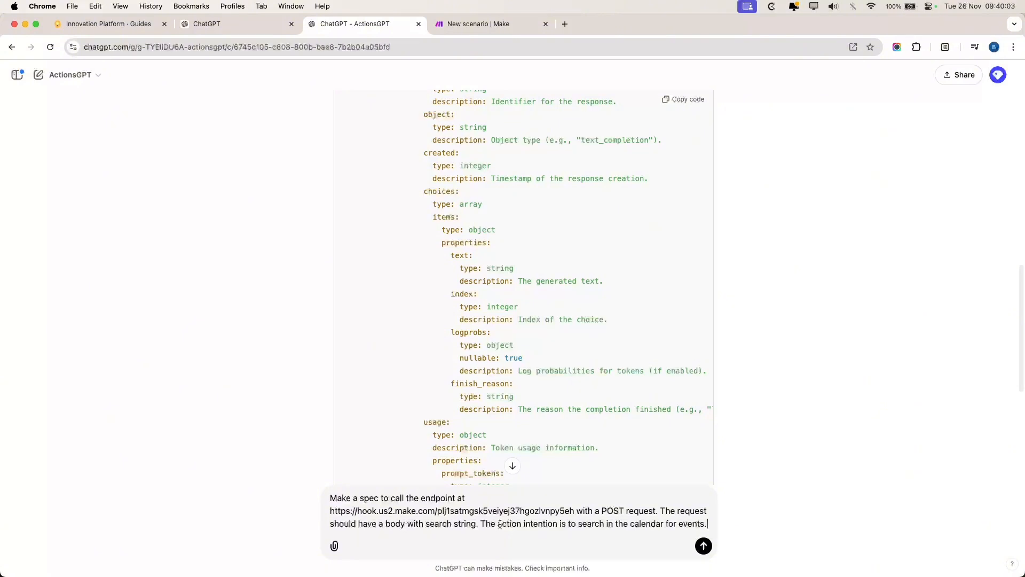
{"action": "type", "text": "The "}
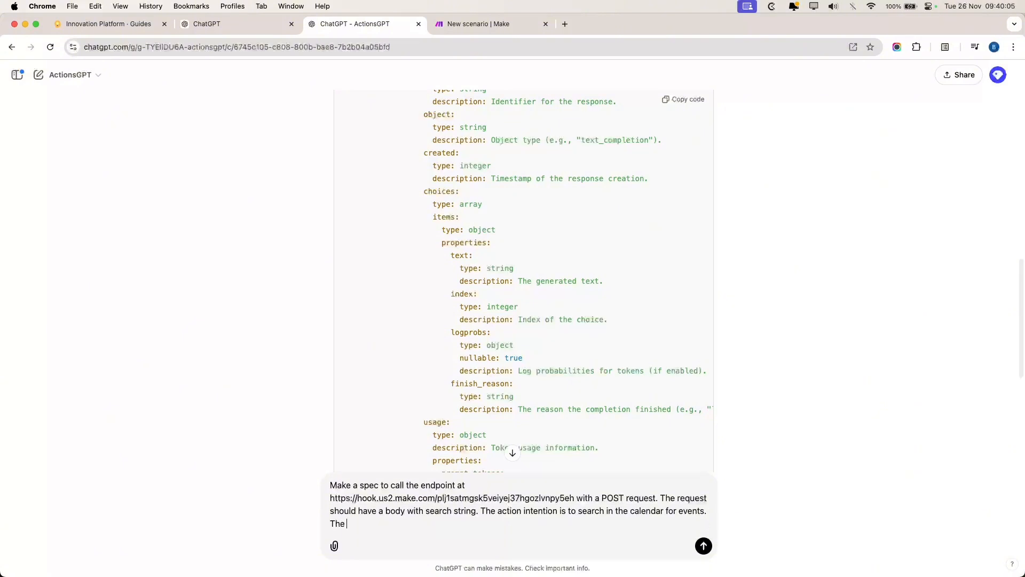
{"action": "type", "text": "response should be an array"}
{"action": "key", "text": "alt+shift+Left"}
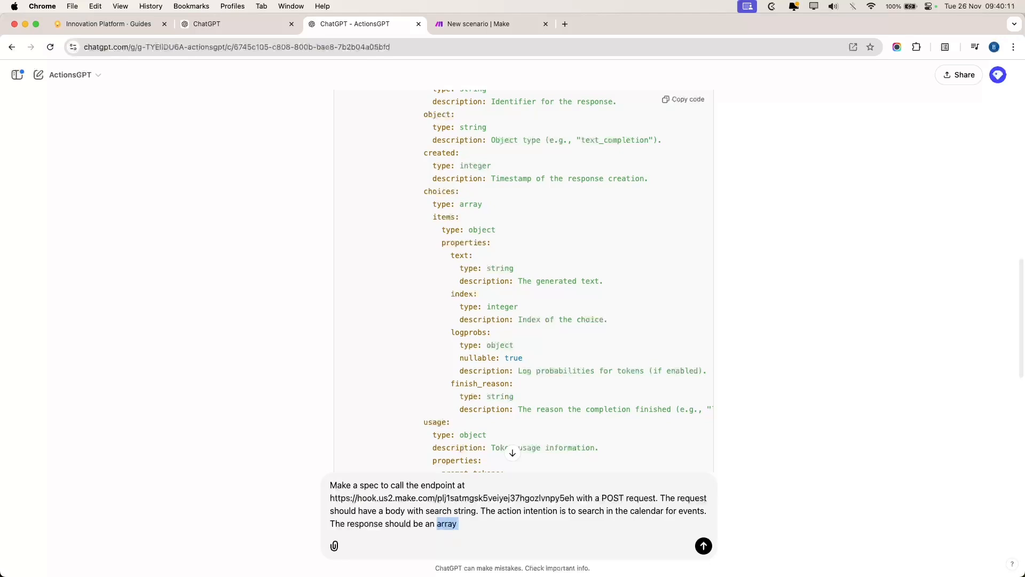
{"action": "key", "text": "BackSpace"}
{"action": "key", "text": "BackSpace"}
{"action": "key", "text": "BackSpace"}
{"action": "type", "text": "collection of event"}
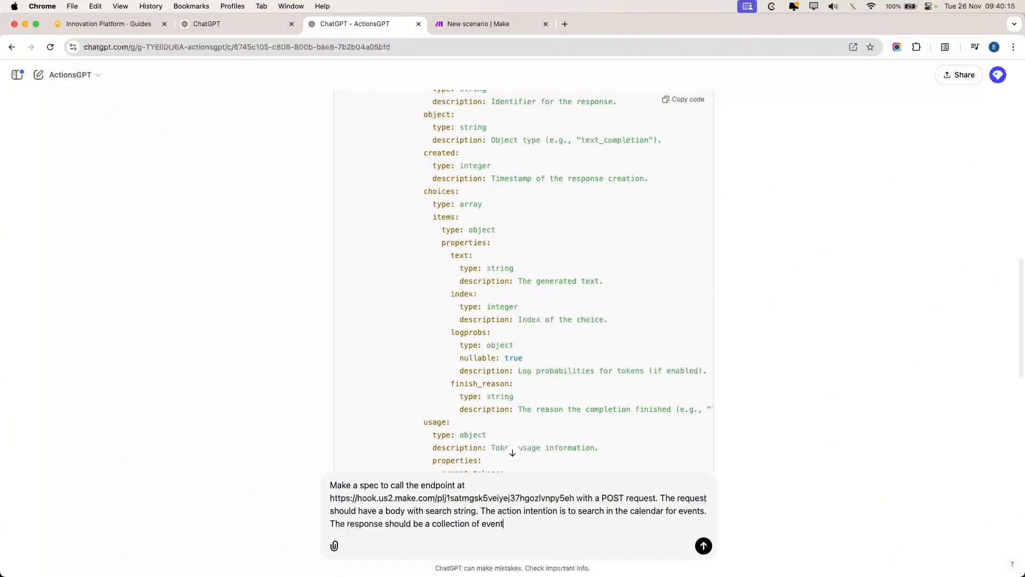
{"action": "type", "text": "s, each event should have the"}
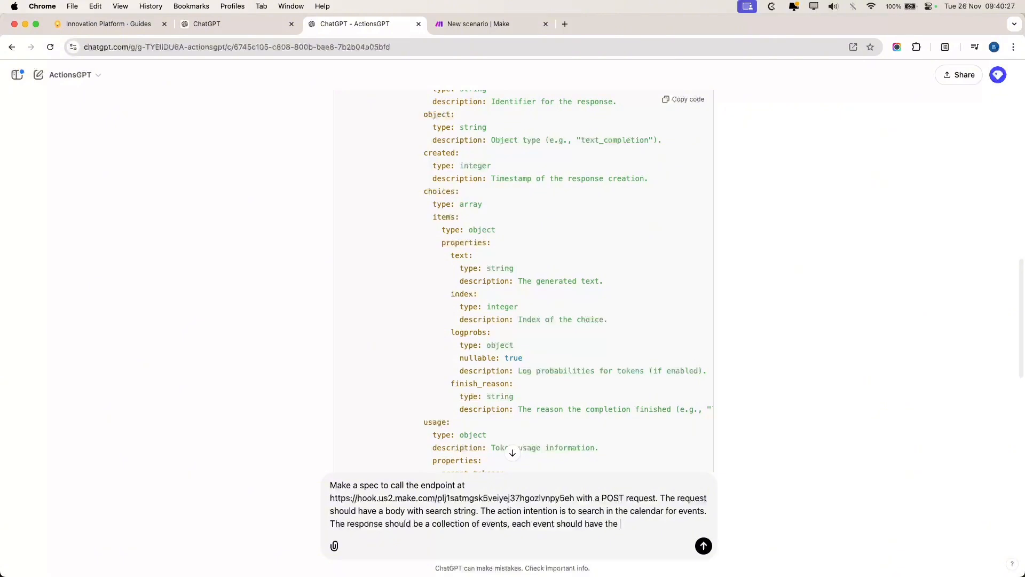
{"action": "type", "text": "title and link."}
{"action": "key", "text": "Return"}
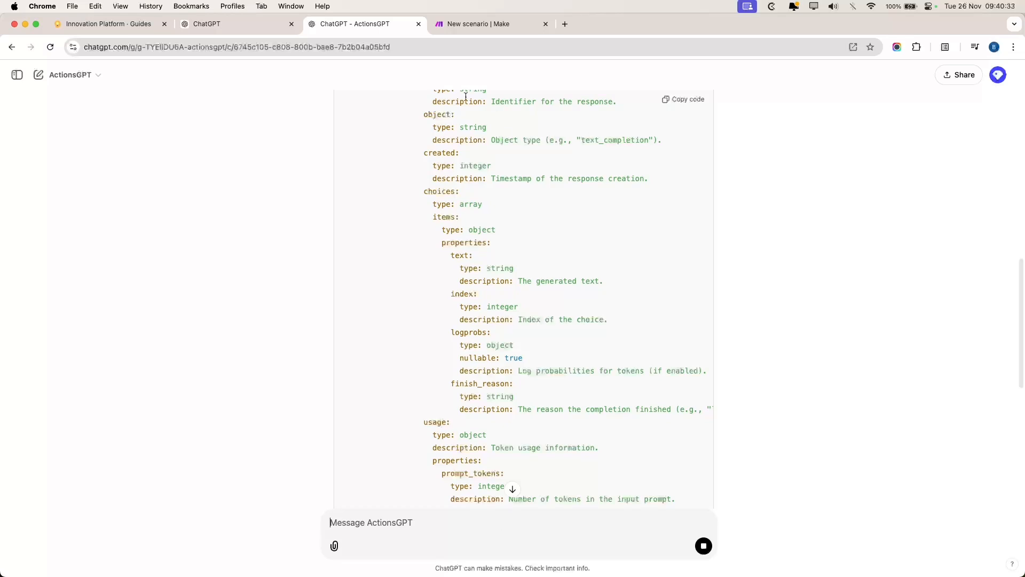
Review the new calendar search specification's operationId, server description and the search property in its request body
{"action": "scroll", "coordinate": [537, 261], "scroll_direction": "down", "scroll_amount": 15}
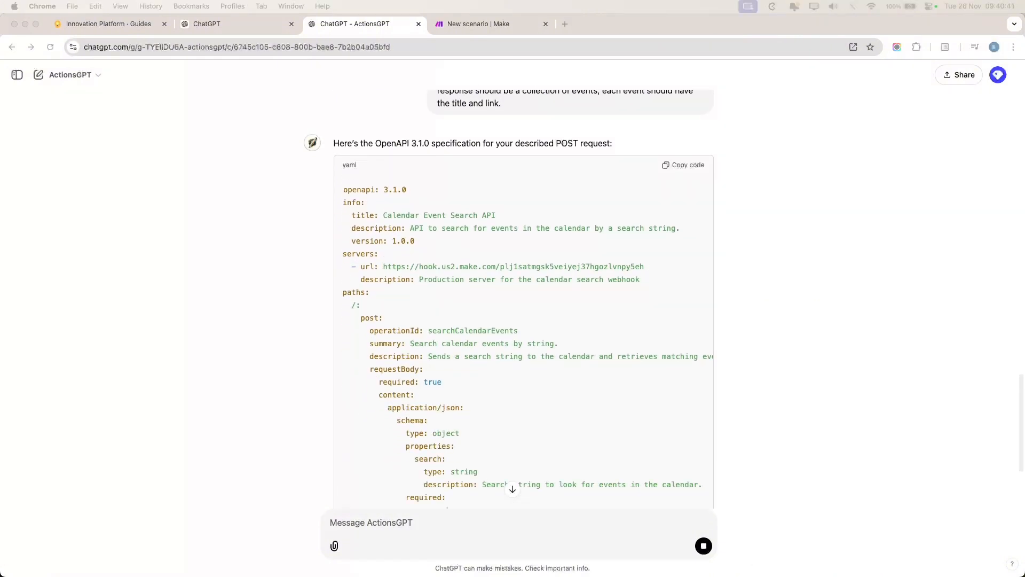
{"action": "left_click", "coordinate": [494, 326]}
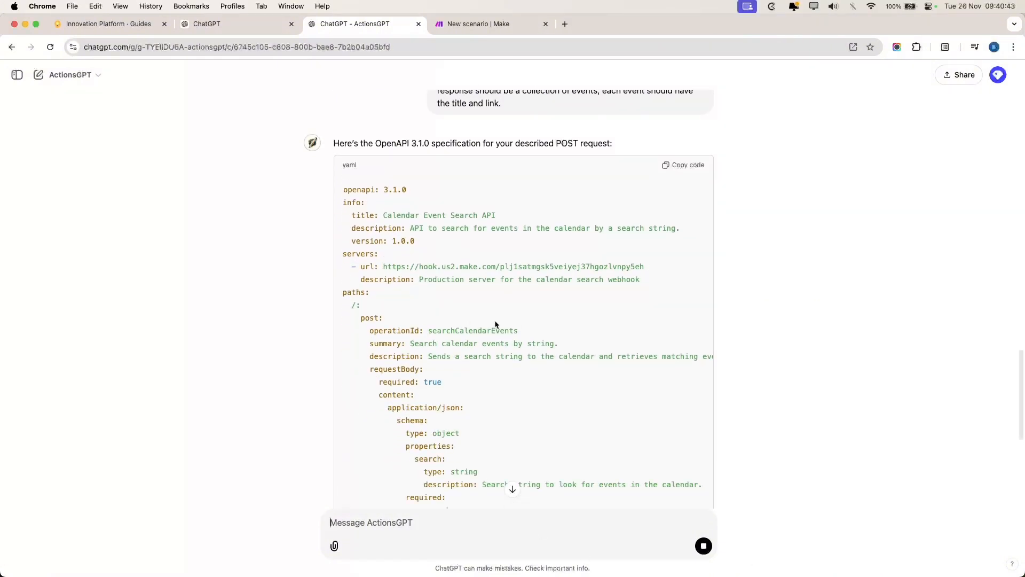
{"action": "left_click_drag", "start_coordinate": [520, 330], "coordinate": [367, 329]}
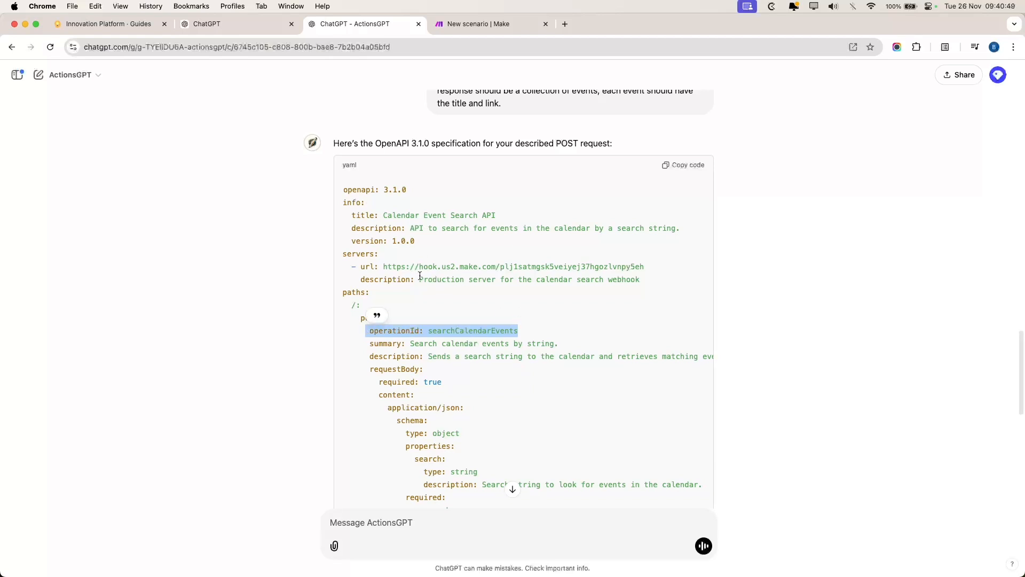
{"action": "left_click_drag", "start_coordinate": [420, 279], "coordinate": [642, 284]}
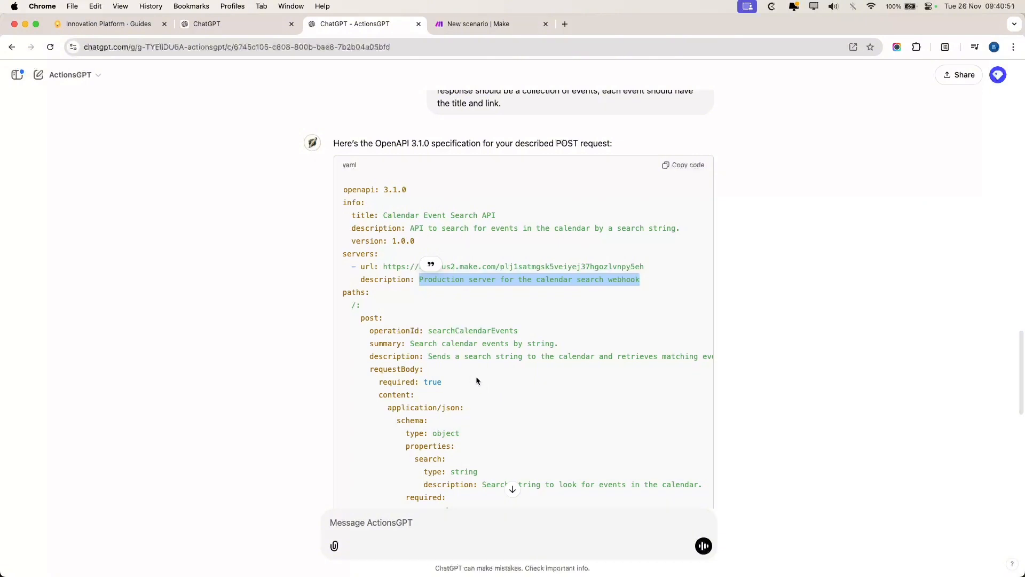
{"action": "scroll", "coordinate": [477, 380], "scroll_direction": "down", "scroll_amount": 5}
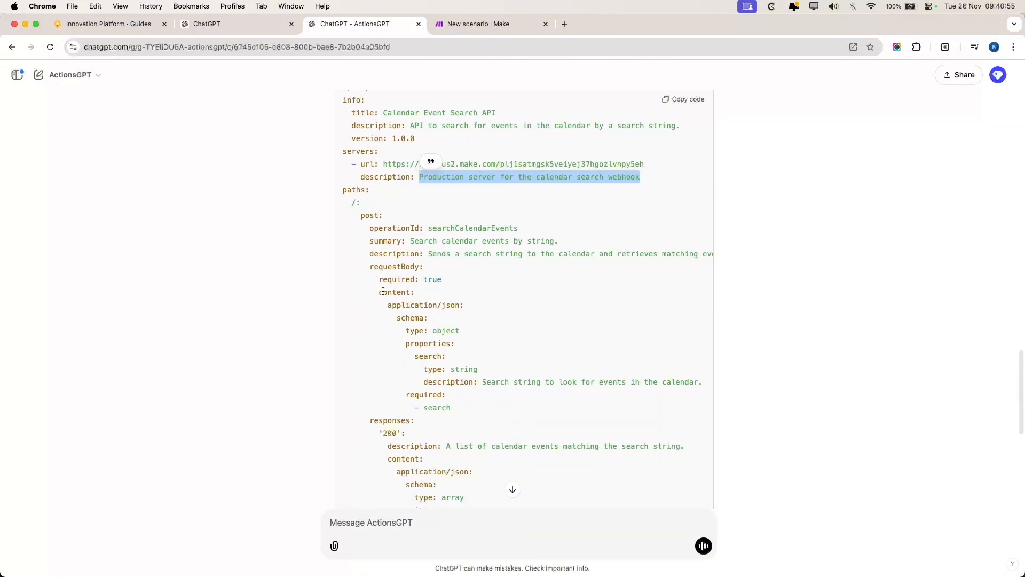
{"action": "left_click_drag", "start_coordinate": [466, 409], "coordinate": [346, 266]}
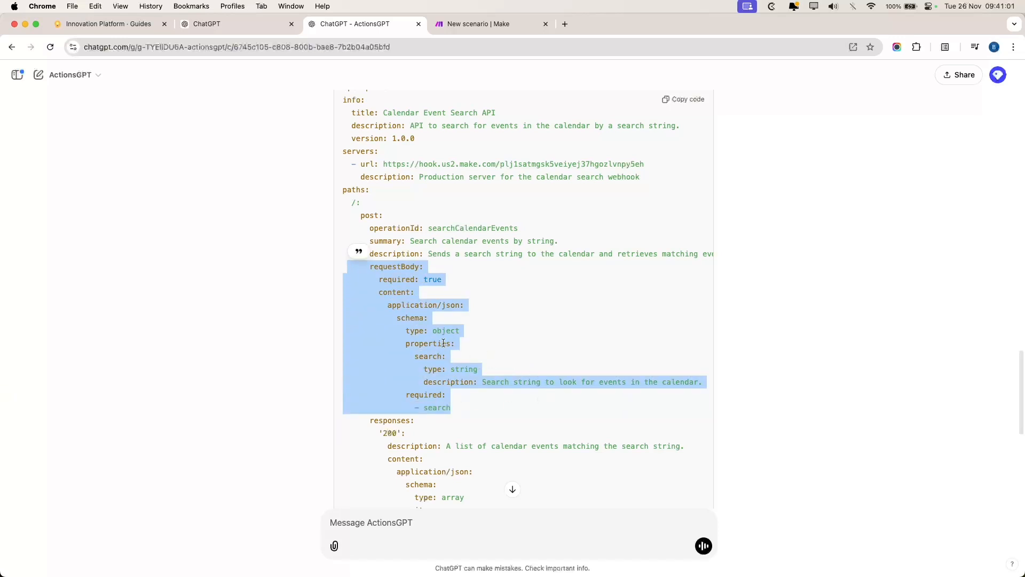
{"action": "left_click", "coordinate": [411, 314]}
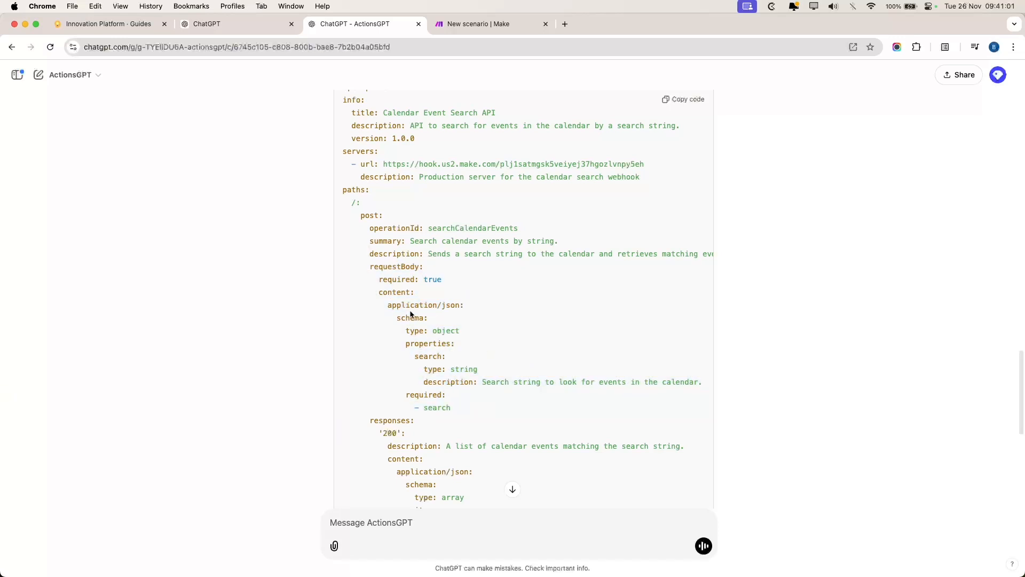
{"action": "double_click", "coordinate": [423, 356]}
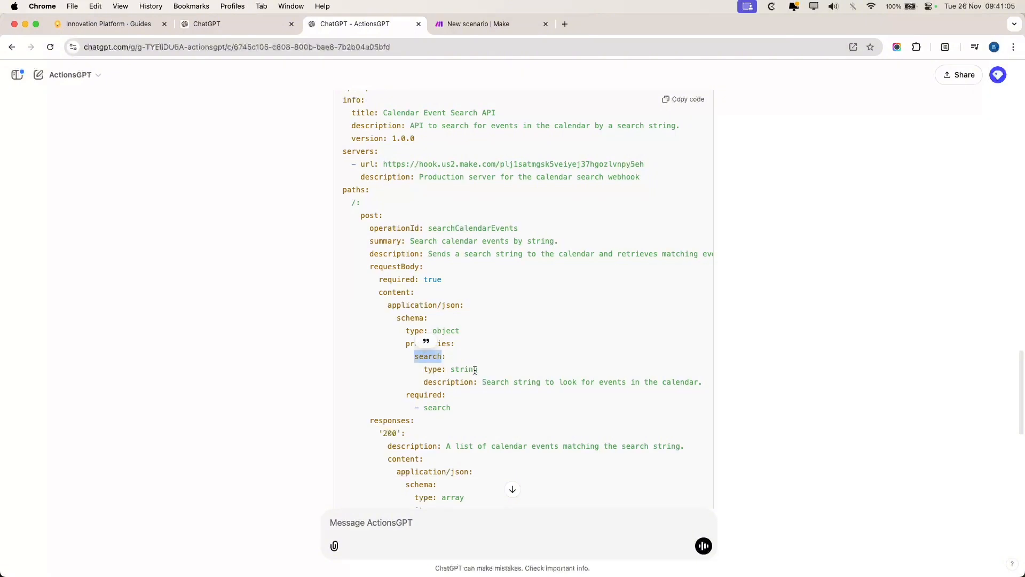
{"action": "left_click_drag", "start_coordinate": [478, 369], "coordinate": [428, 369]}
Examine the response schema in the specification, including the event items' title and link properties
{"action": "scroll", "coordinate": [470, 400], "scroll_direction": "down", "scroll_amount": 6}
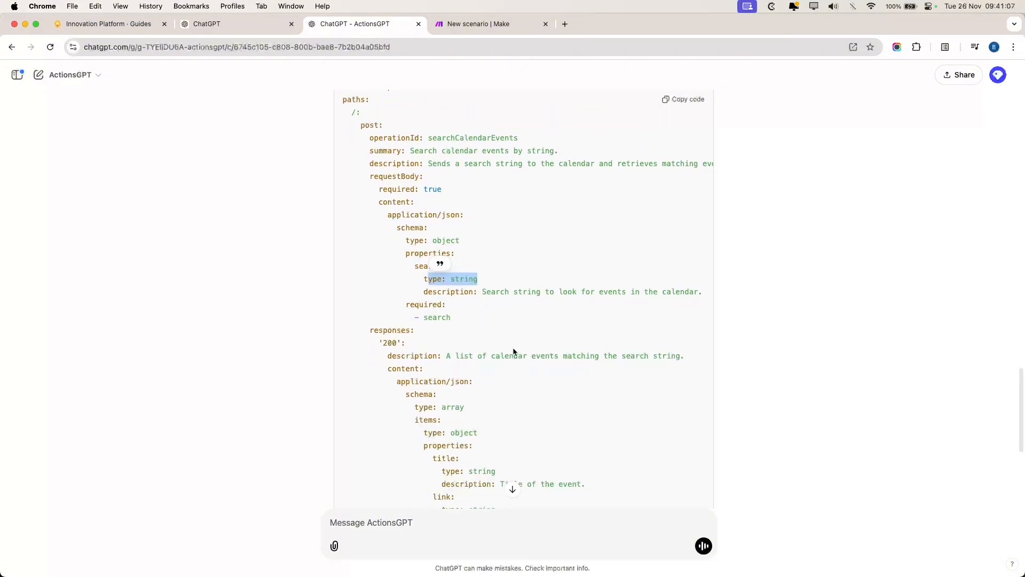
{"action": "scroll", "coordinate": [432, 225], "scroll_direction": "up", "scroll_amount": 1}
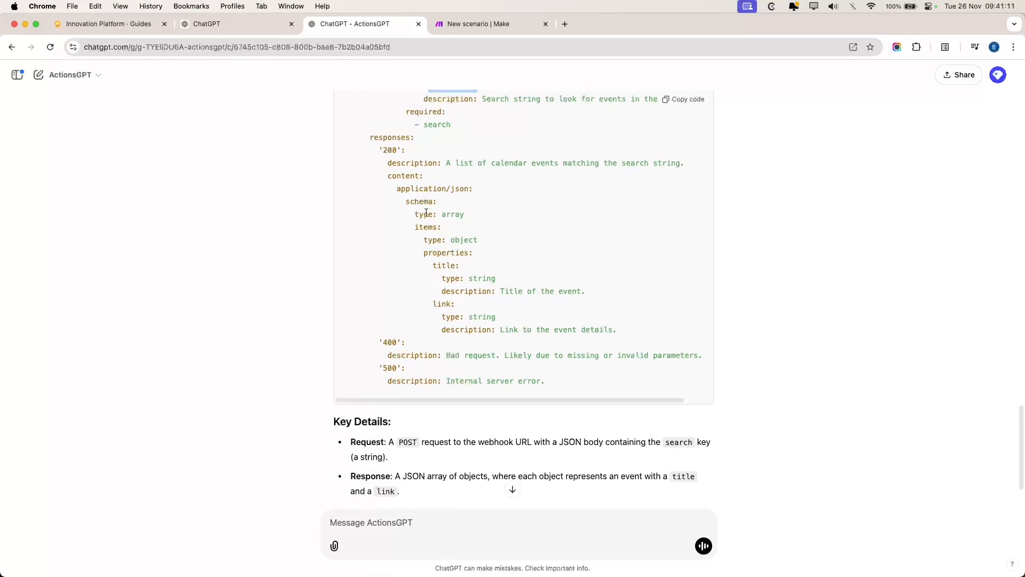
{"action": "left_click_drag", "start_coordinate": [402, 203], "coordinate": [437, 202]}
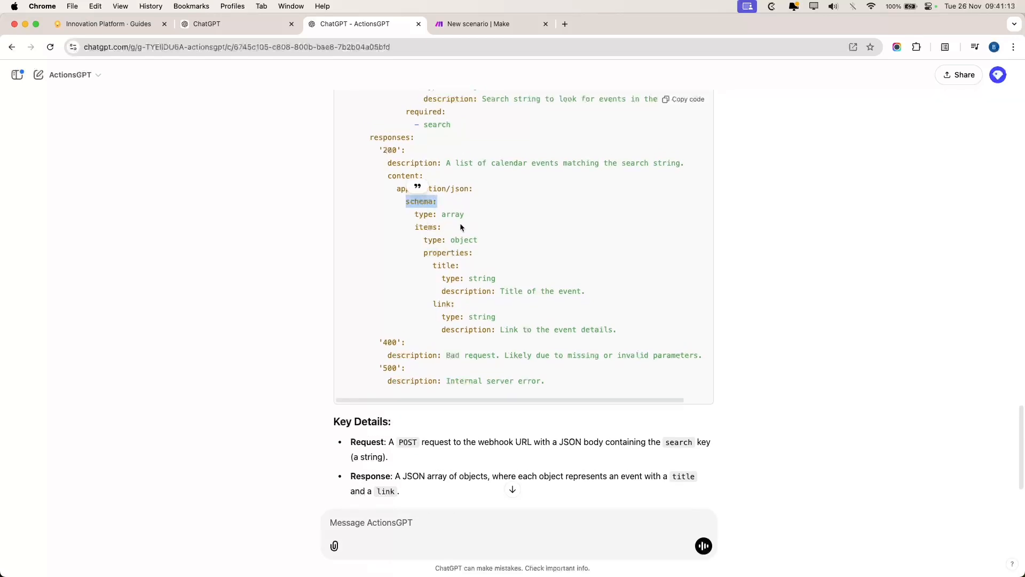
{"action": "left_click", "coordinate": [433, 227]}
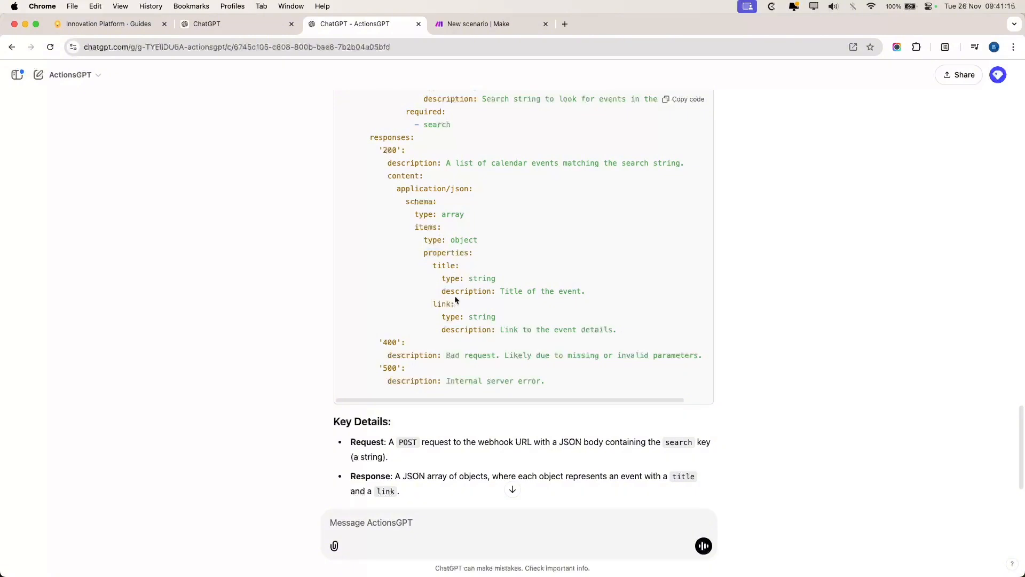
Copy the generated OpenAPI specification and paste it as the action schema of the Personal Assistant No-Code GPT
{"action": "scroll", "coordinate": [486, 279], "scroll_direction": "up", "scroll_amount": 2}
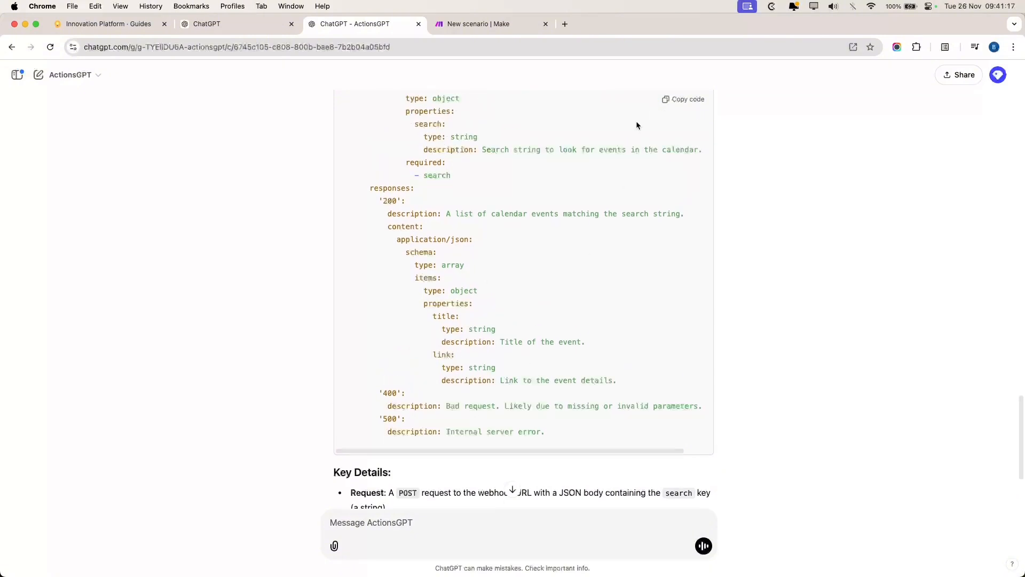
{"action": "left_click", "coordinate": [685, 99]}
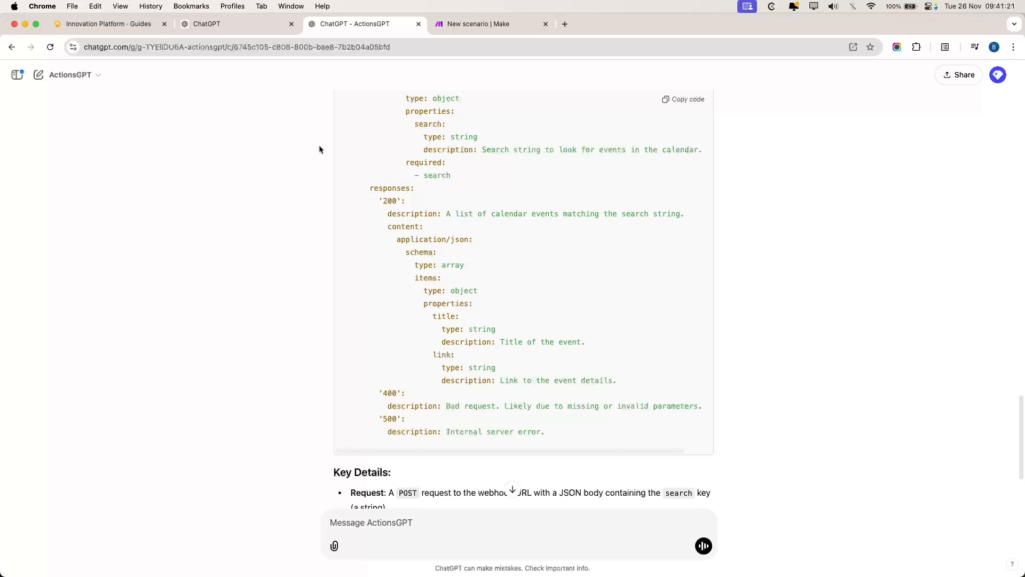
{"action": "left_click", "coordinate": [209, 26]}
{"action": "left_click", "coordinate": [302, 264]}
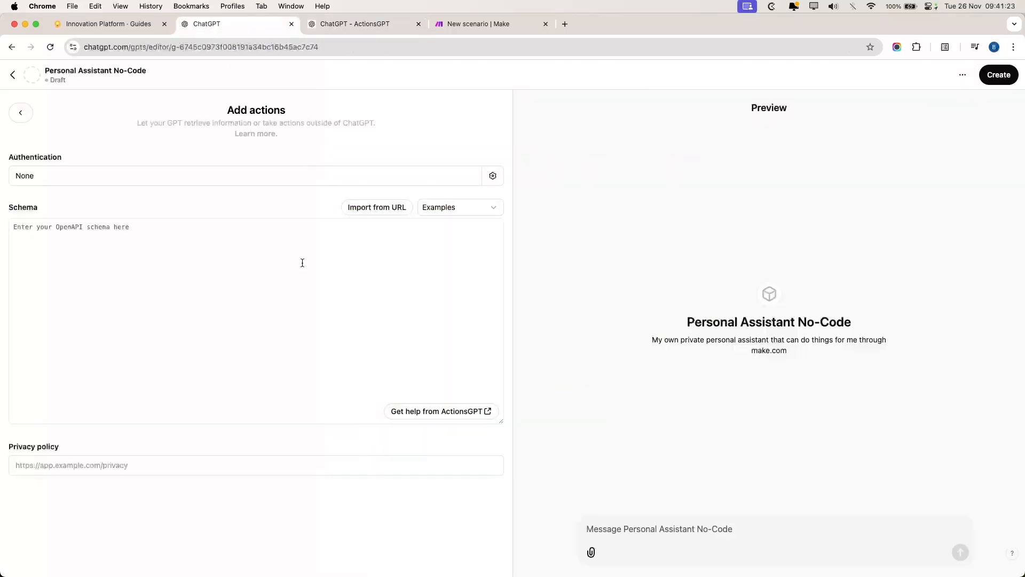
{"action": "key", "text": "super+v"}
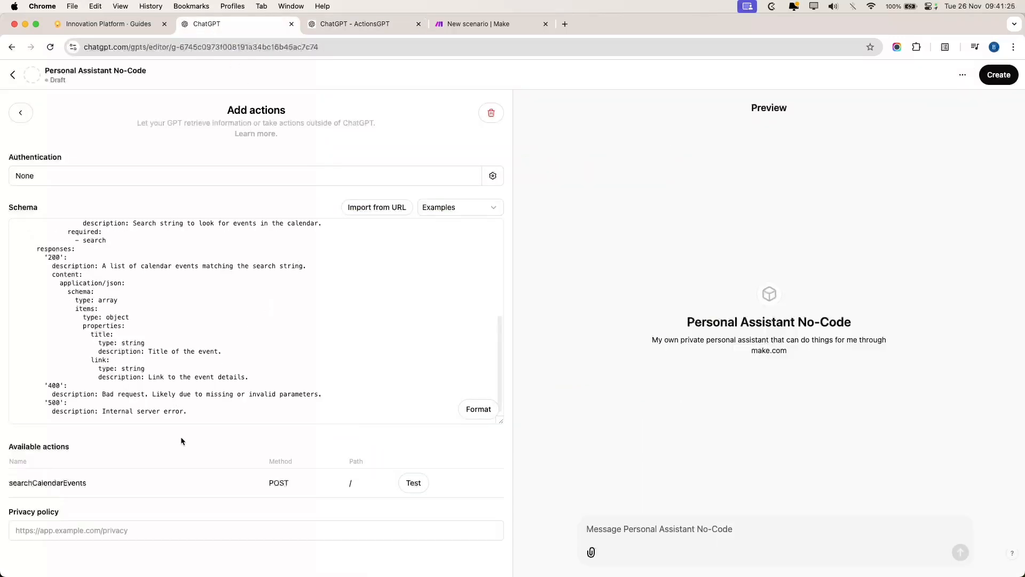
{"action": "scroll", "coordinate": [124, 343], "scroll_direction": "down", "scroll_amount": 1}
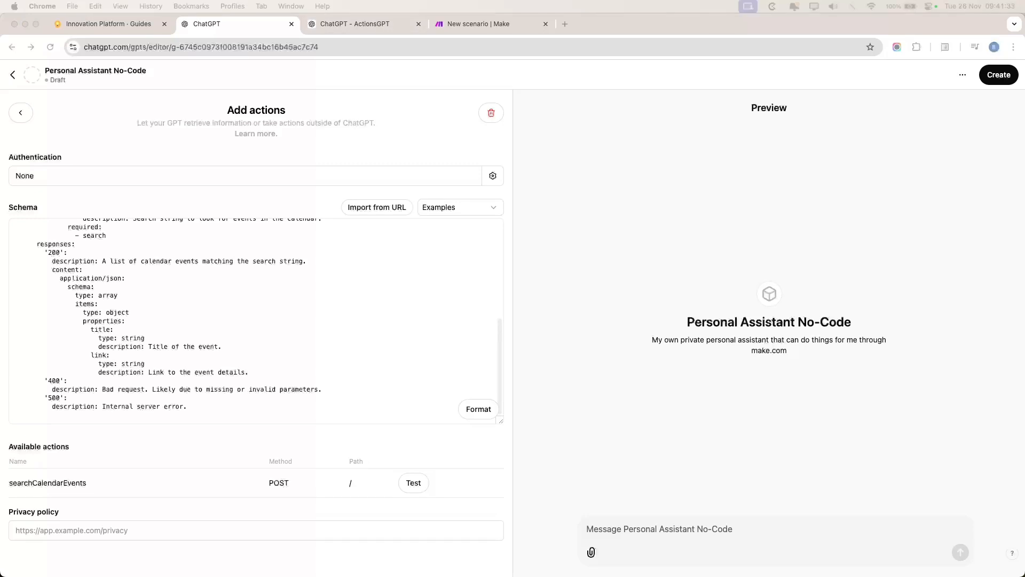
Check that the Make webhook is listening for data, and send "hit the endpoint" to the GPT in its preview
{"action": "left_click", "coordinate": [459, 24]}
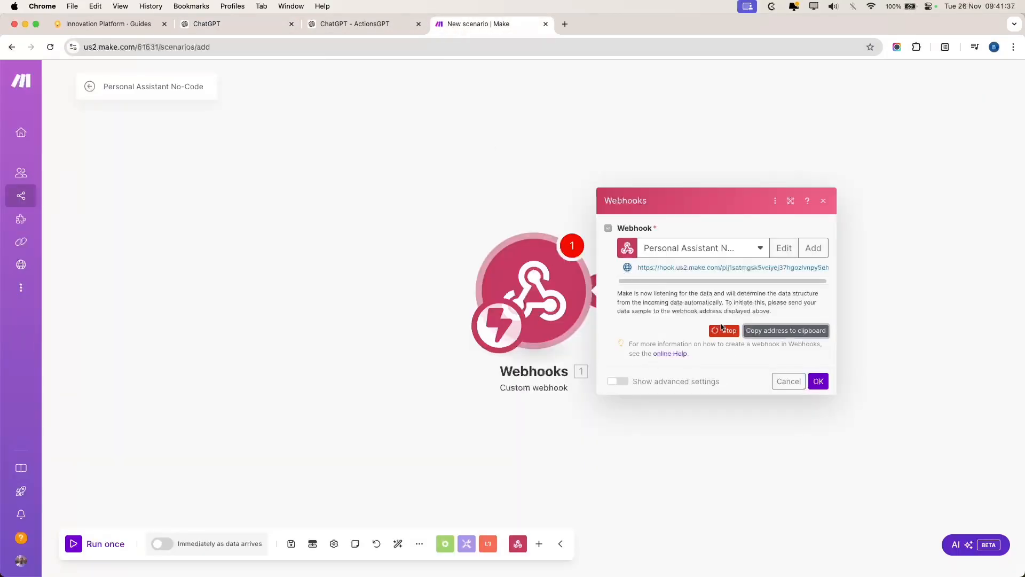
{"action": "left_click", "coordinate": [198, 24]}
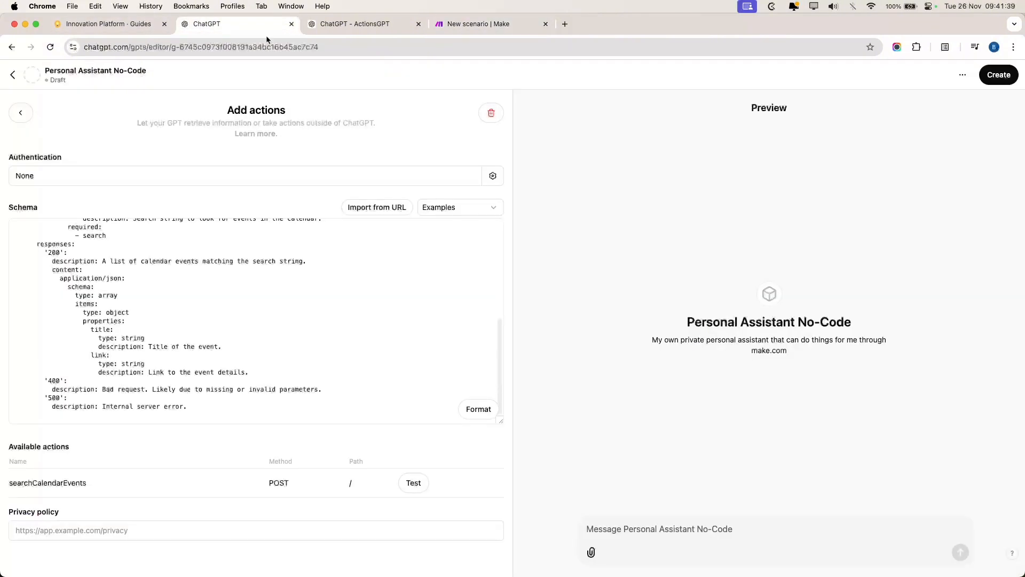
{"action": "left_click", "coordinate": [617, 532]}
{"action": "type", "text": "hit the end"}
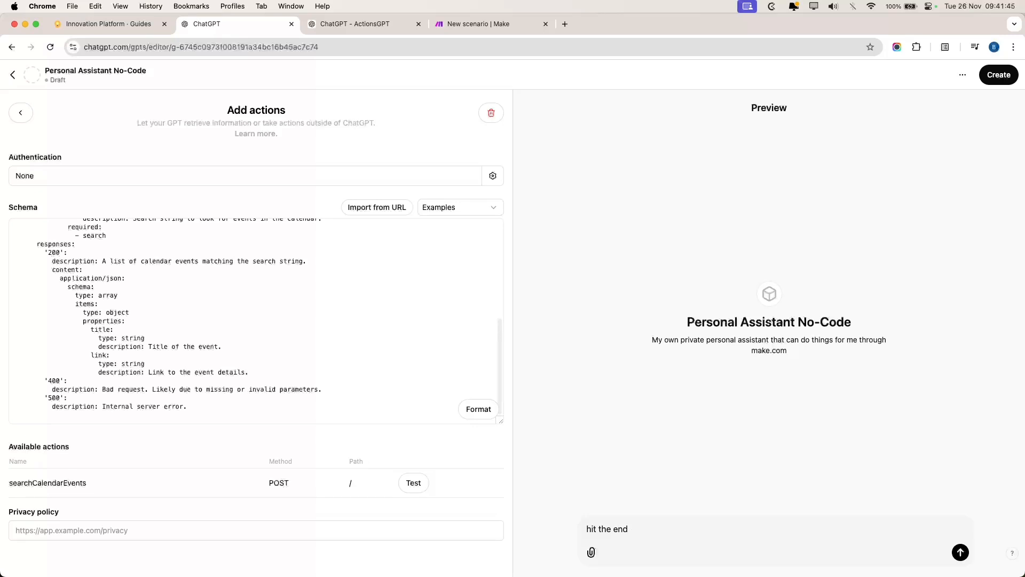
{"action": "type", "text": "point"}
{"action": "key", "text": "Return"}
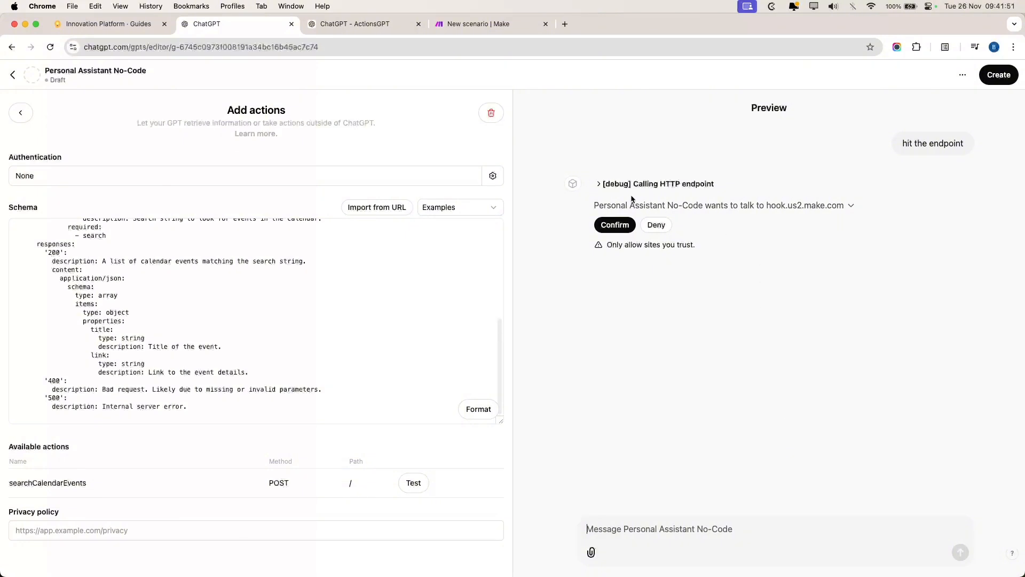
Inspect the search parameter of the pending endpoint call and deny the request to hook.us2.make.com
{"action": "left_click", "coordinate": [621, 183]}
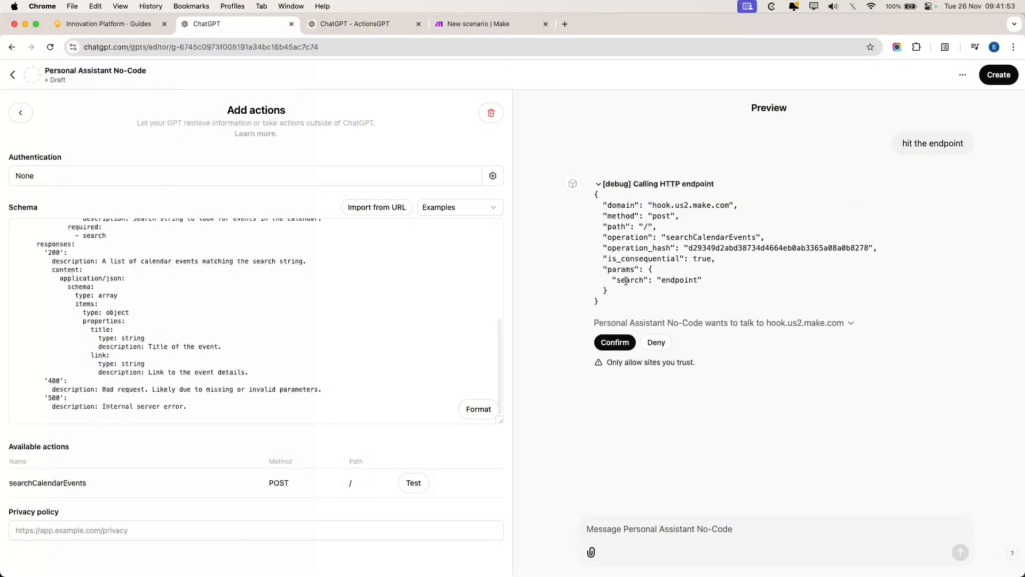
{"action": "left_click_drag", "start_coordinate": [617, 280], "coordinate": [730, 289]}
{"action": "left_click", "coordinate": [726, 288]}
{"action": "left_click", "coordinate": [656, 345]}
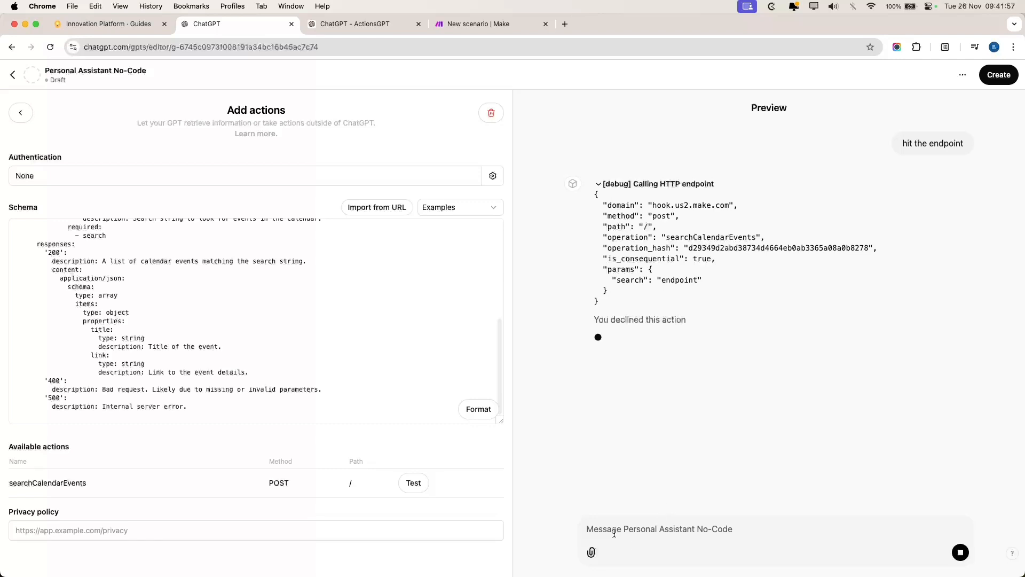
Send 'hit the endpoint, search for "weekly"' in the preview and inspect the parameters of the pending call
{"action": "type", "text": "hit the endpoint, search for \"weekly"}
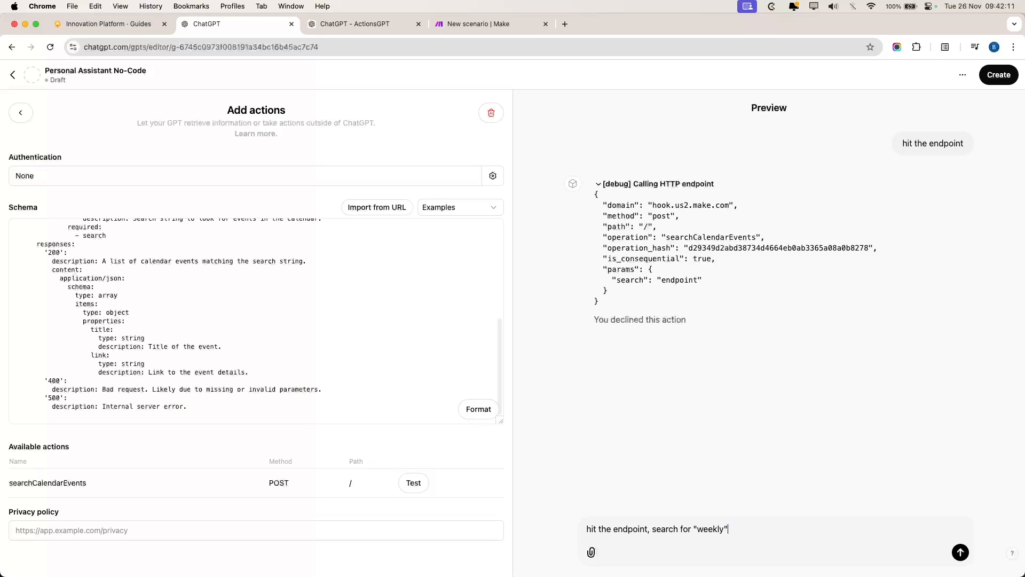
{"action": "key", "text": "Return"}
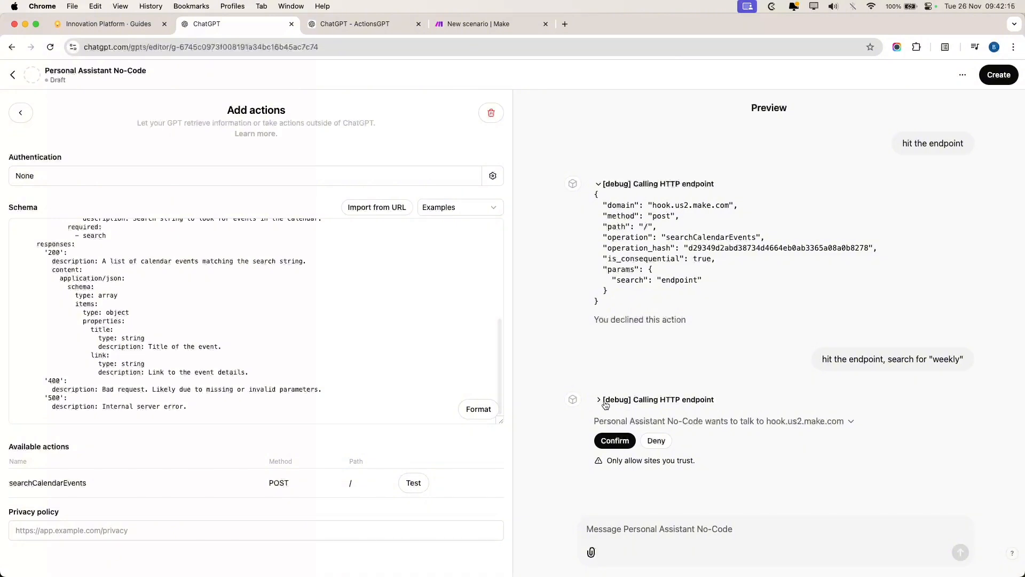
{"action": "left_click_drag", "start_coordinate": [609, 406], "coordinate": [600, 392]}
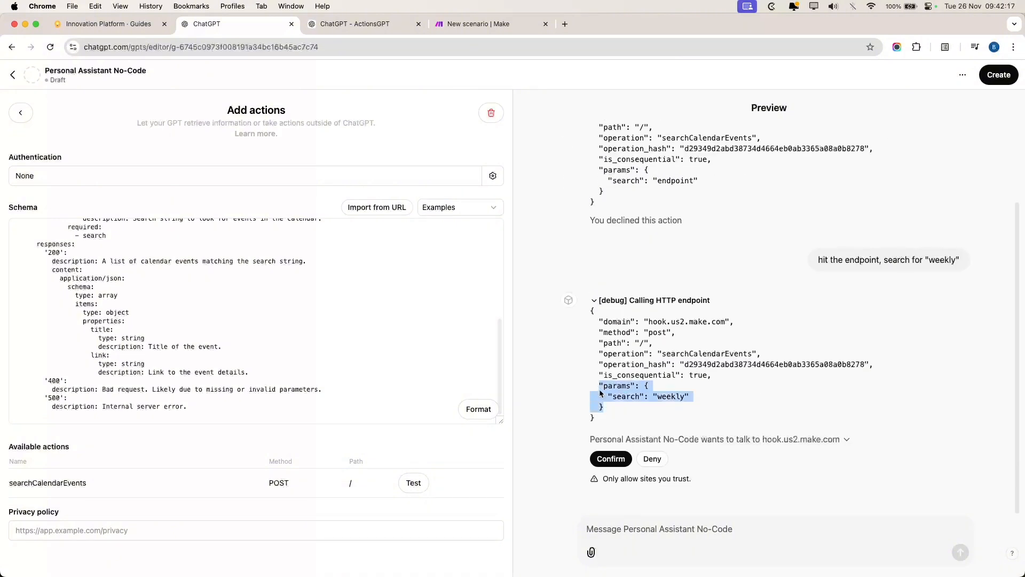
{"action": "left_click", "coordinate": [685, 400]}
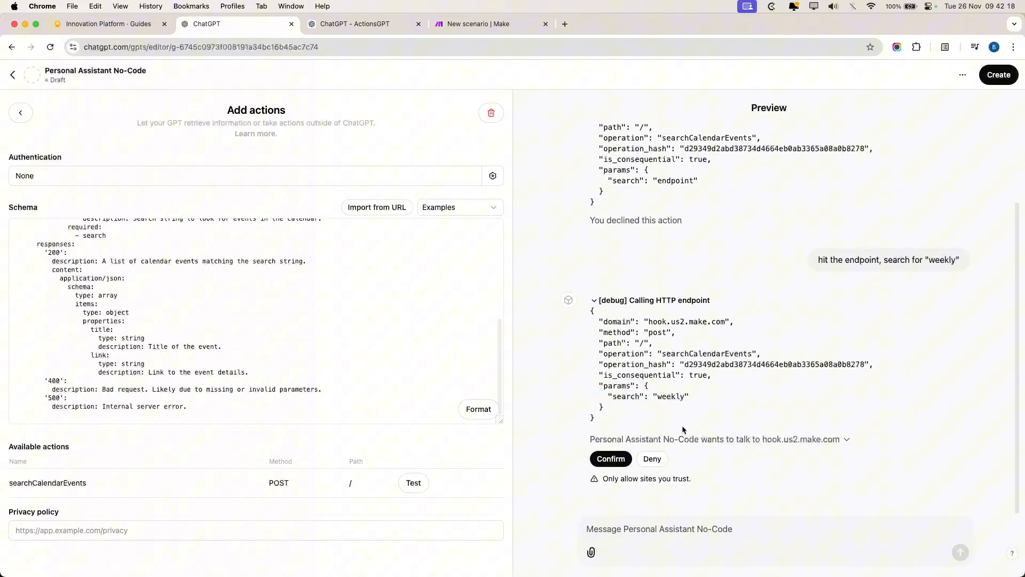
Allow the GPT's call to hook.us2.make.com and examine the response data it received
{"action": "left_click", "coordinate": [609, 460]}
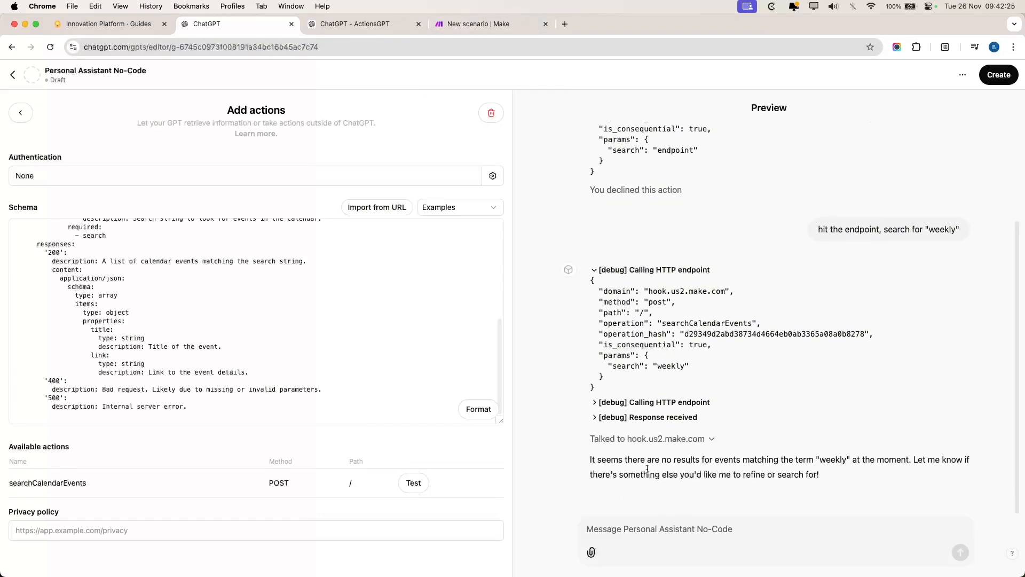
{"action": "left_click", "coordinate": [676, 420]}
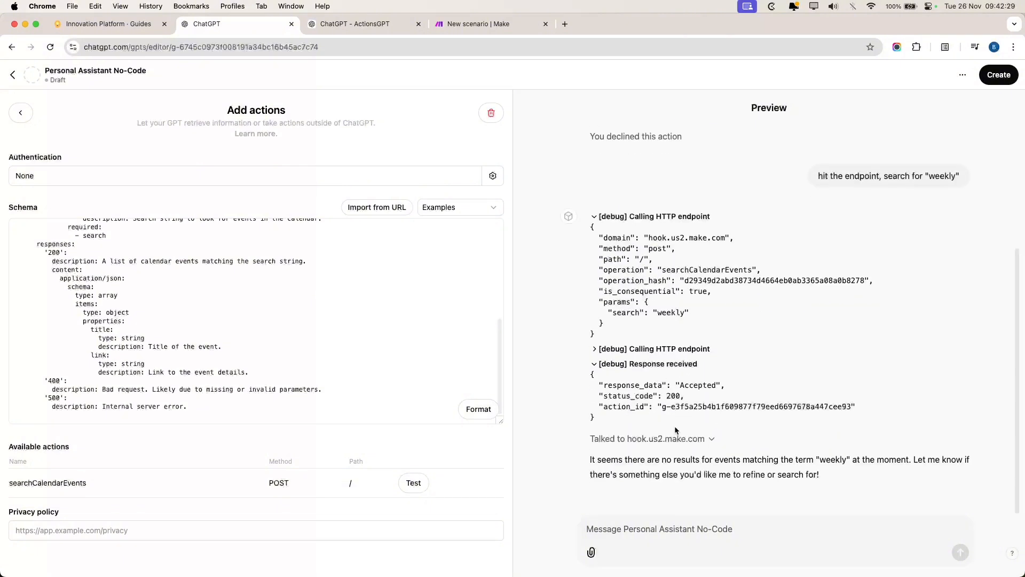
{"action": "double_click", "coordinate": [704, 384]}
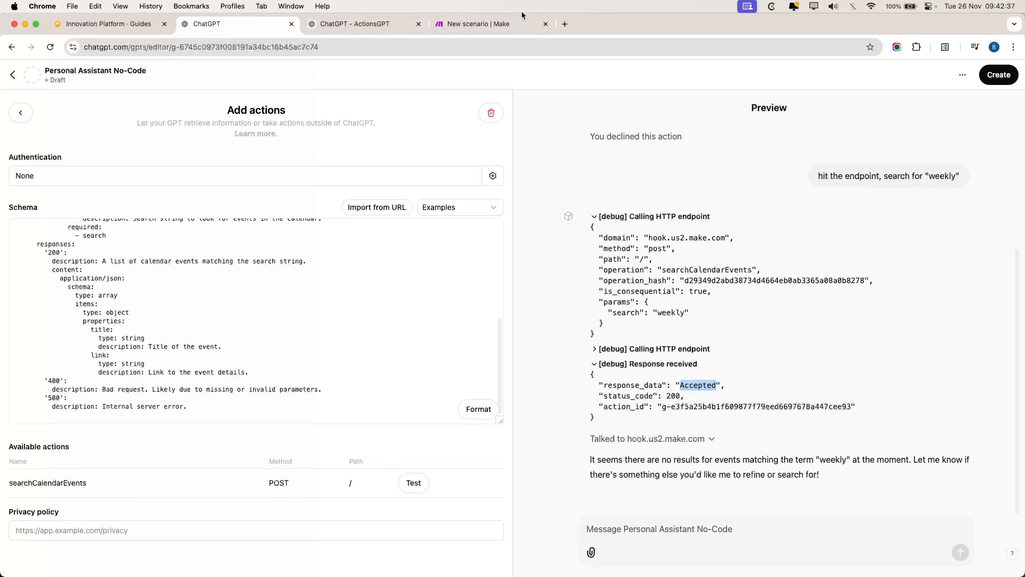
Switch to Make, check the webhook's data structure status and accept the webhook module's settings
{"action": "left_click", "coordinate": [511, 23]}
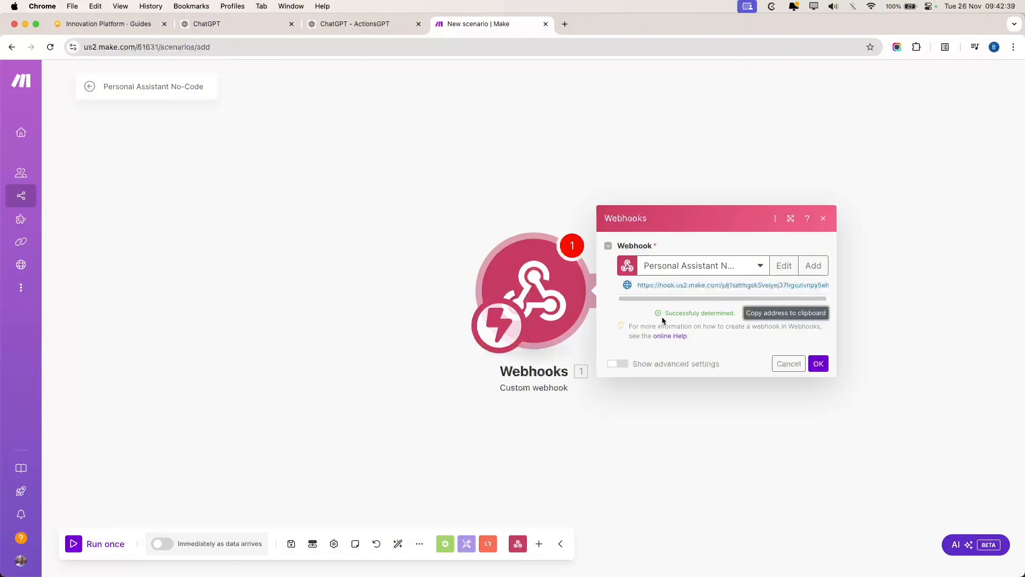
{"action": "left_click_drag", "start_coordinate": [663, 319], "coordinate": [737, 316]}
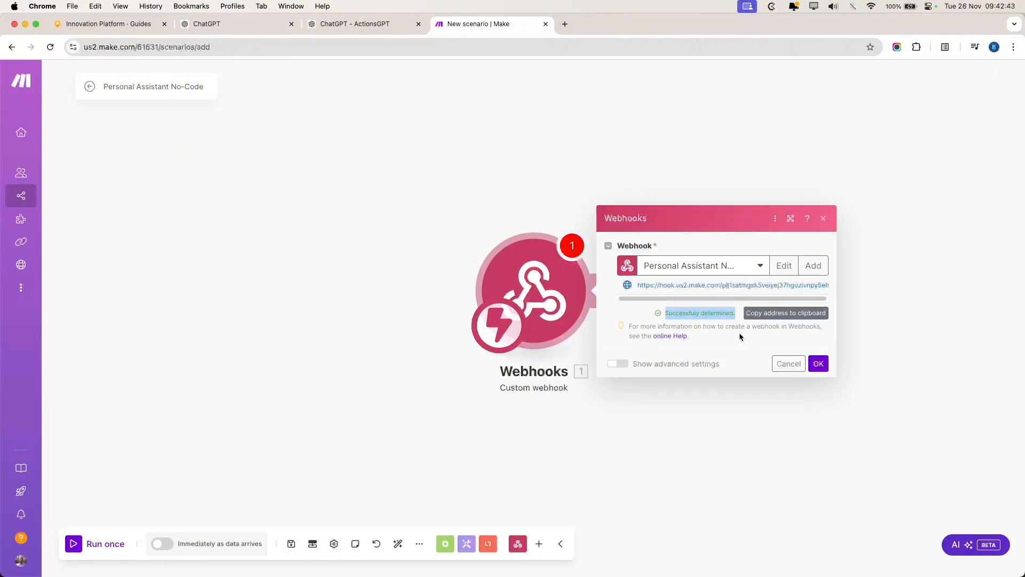
{"action": "left_click", "coordinate": [819, 364]}
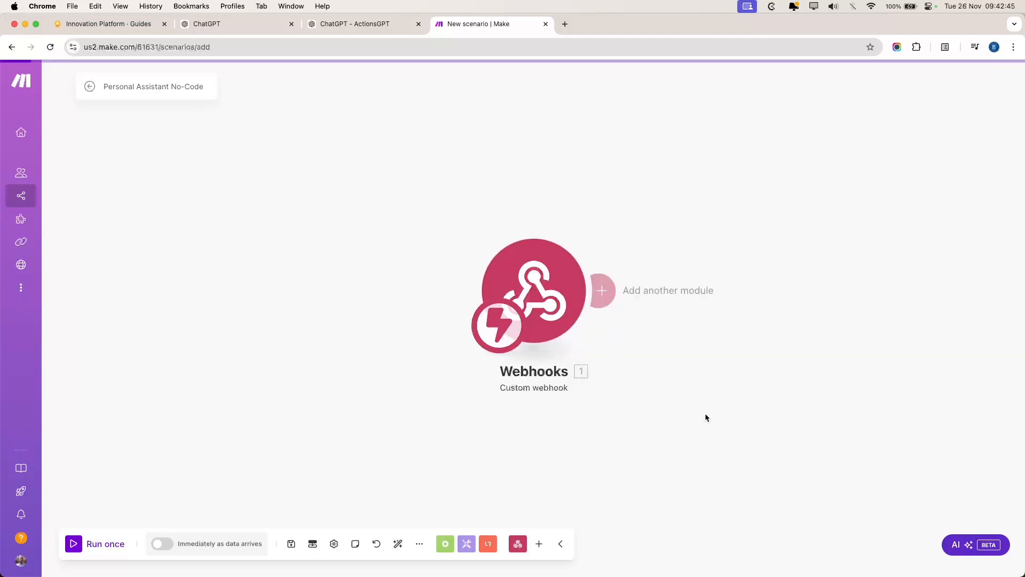
Add a Google Calendar Search Events module after the webhook and select the account's primary calendar
{"action": "left_click", "coordinate": [608, 289]}
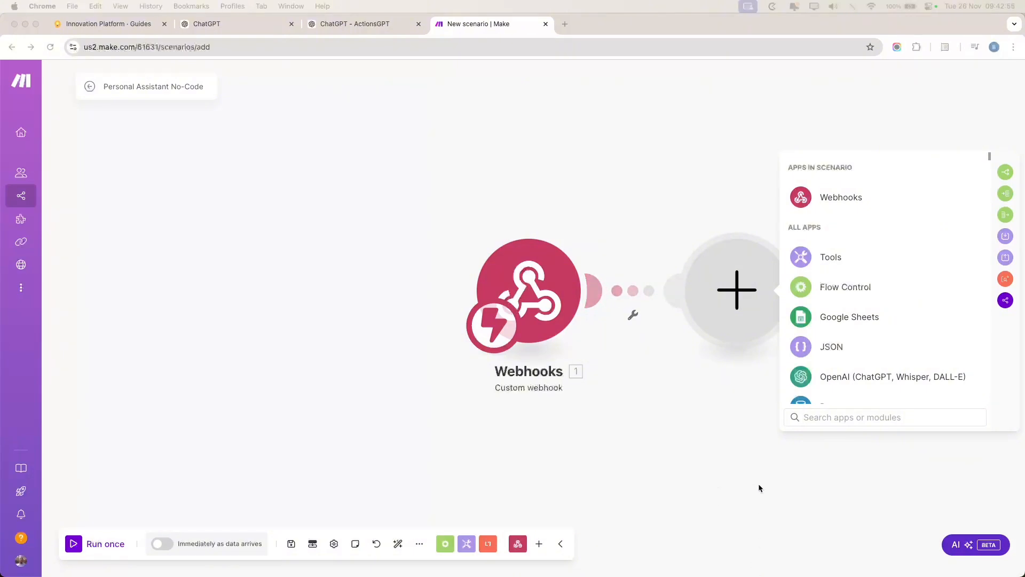
{"action": "scroll", "coordinate": [833, 357], "scroll_direction": "down", "scroll_amount": 3}
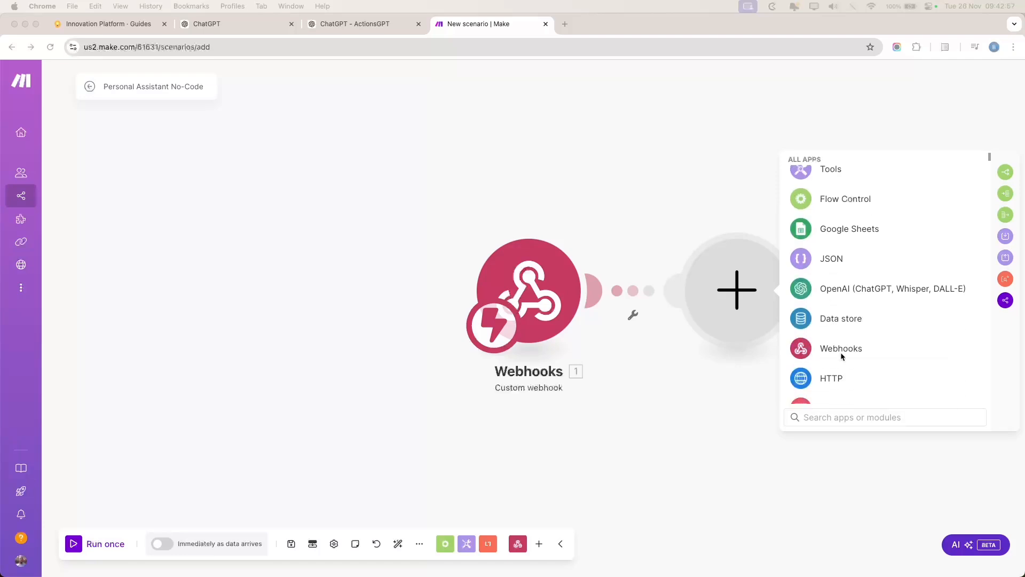
{"action": "scroll", "coordinate": [852, 350], "scroll_direction": "down", "scroll_amount": 4}
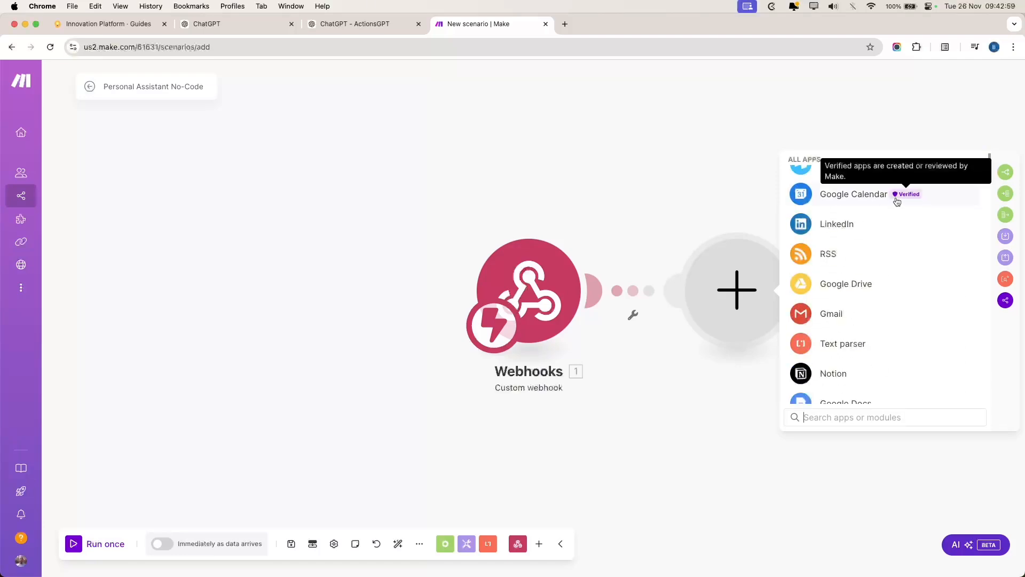
{"action": "left_click", "coordinate": [858, 197]}
{"action": "left_click", "coordinate": [908, 257]}
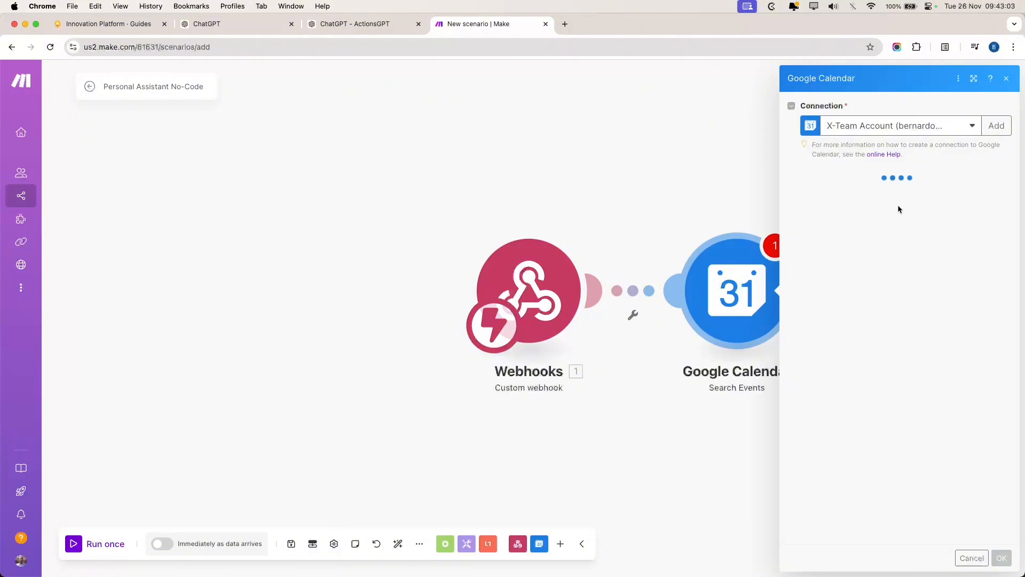
{"action": "left_click", "coordinate": [831, 196]}
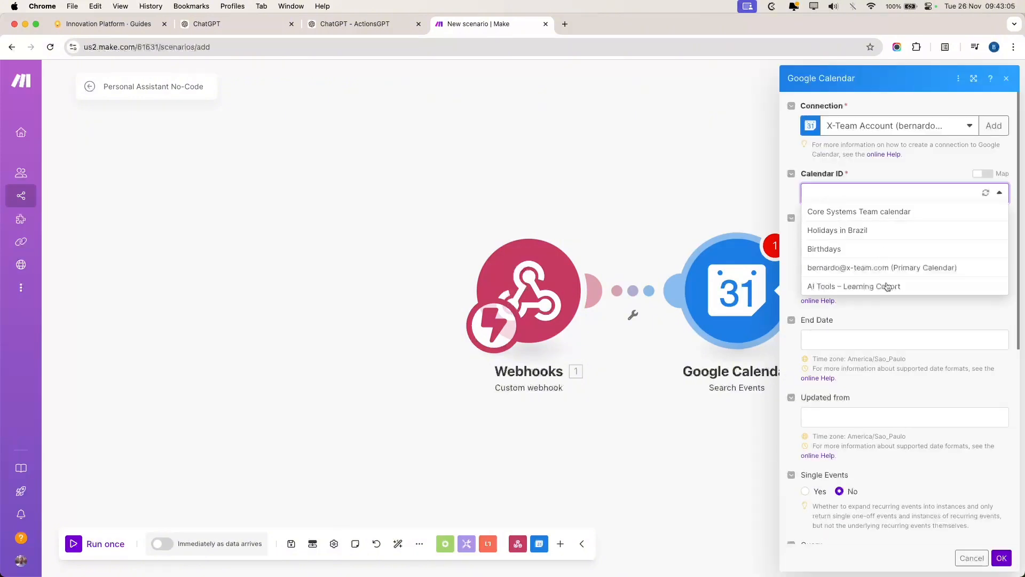
{"action": "left_click", "coordinate": [894, 268]}
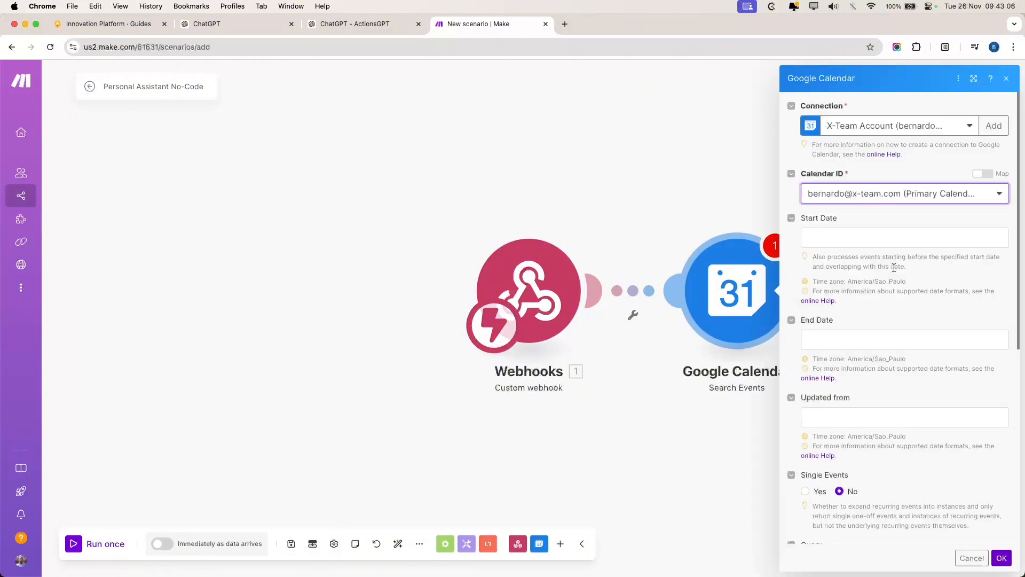
Set the calendar search's start date to the now variable
{"action": "left_click", "coordinate": [832, 239]}
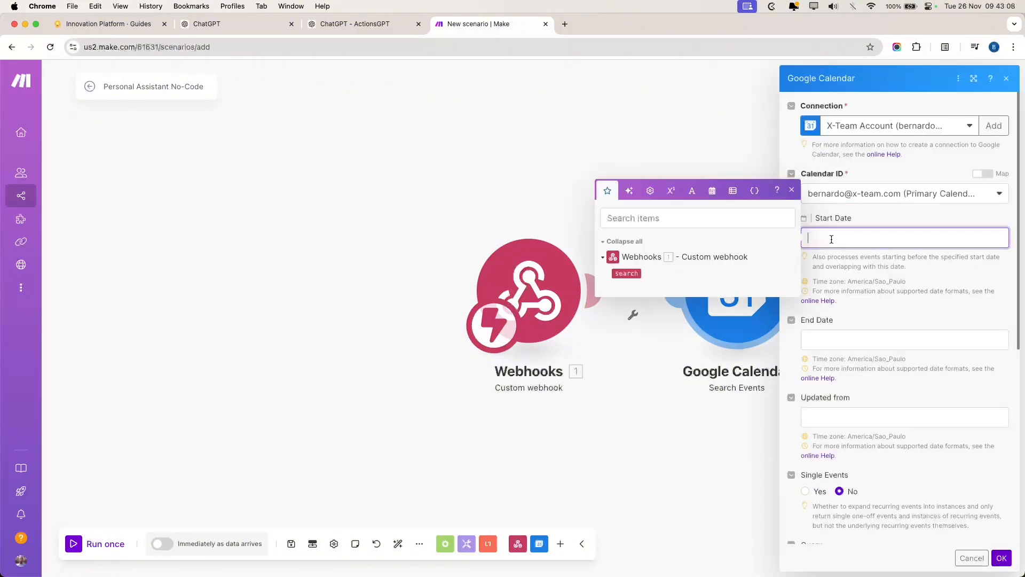
{"action": "left_click", "coordinate": [712, 191]}
{"action": "left_click", "coordinate": [615, 318]}
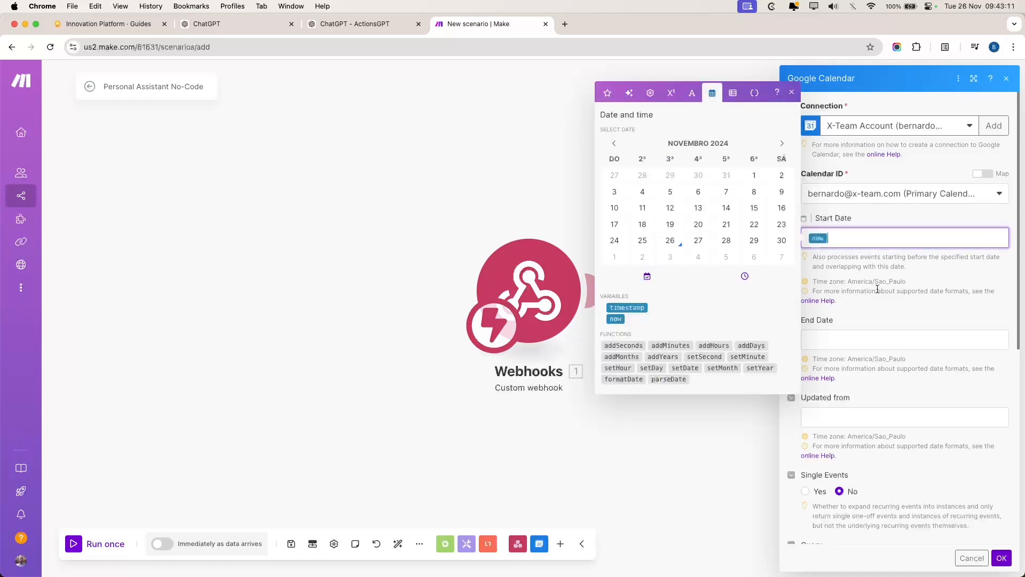
{"action": "left_click", "coordinate": [841, 267]}
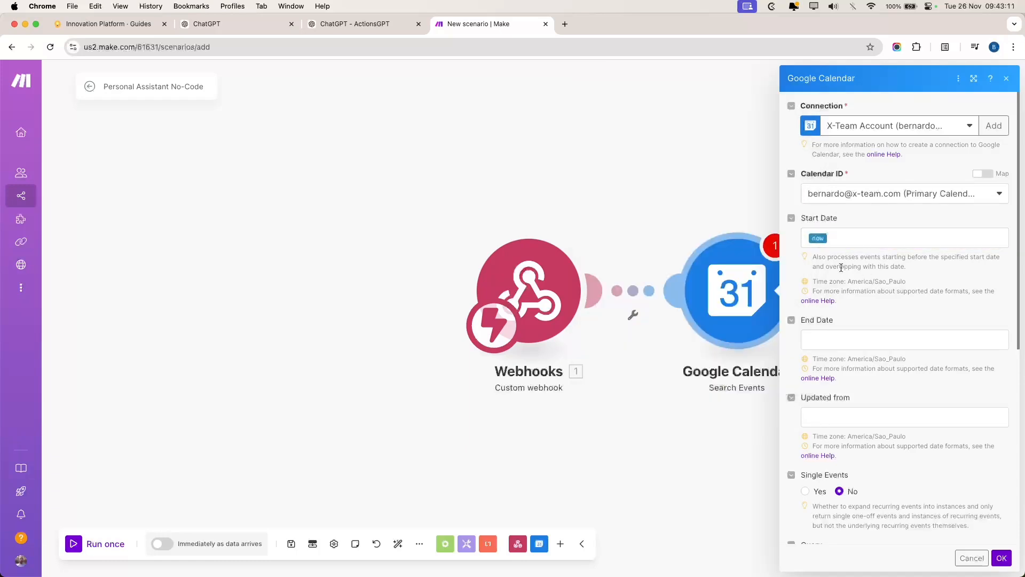
Set the calendar search's end date to three months from now with addMonths(now; 3)
{"action": "left_click", "coordinate": [849, 346]}
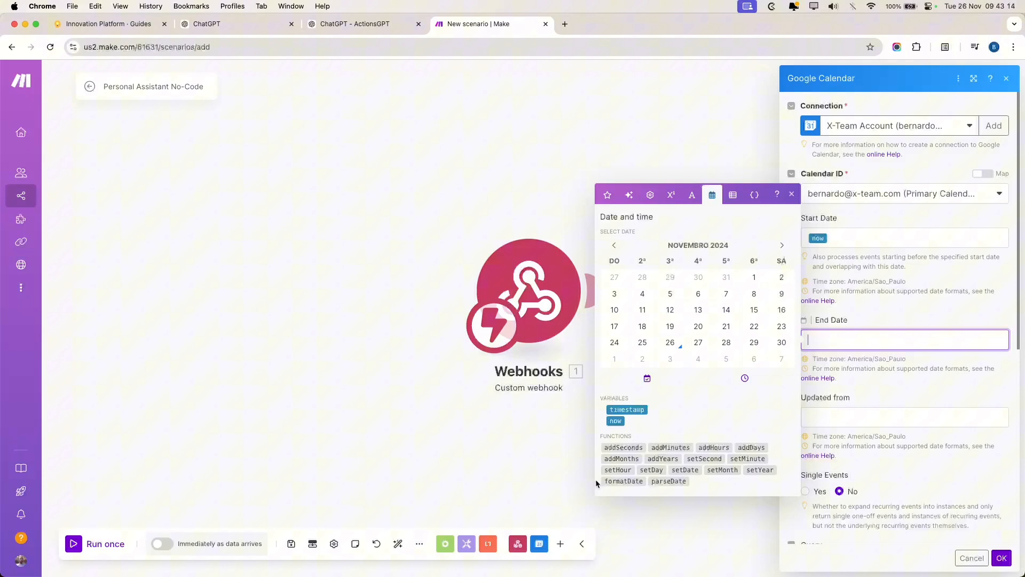
{"action": "left_click", "coordinate": [622, 458]}
{"action": "left_click", "coordinate": [854, 339]}
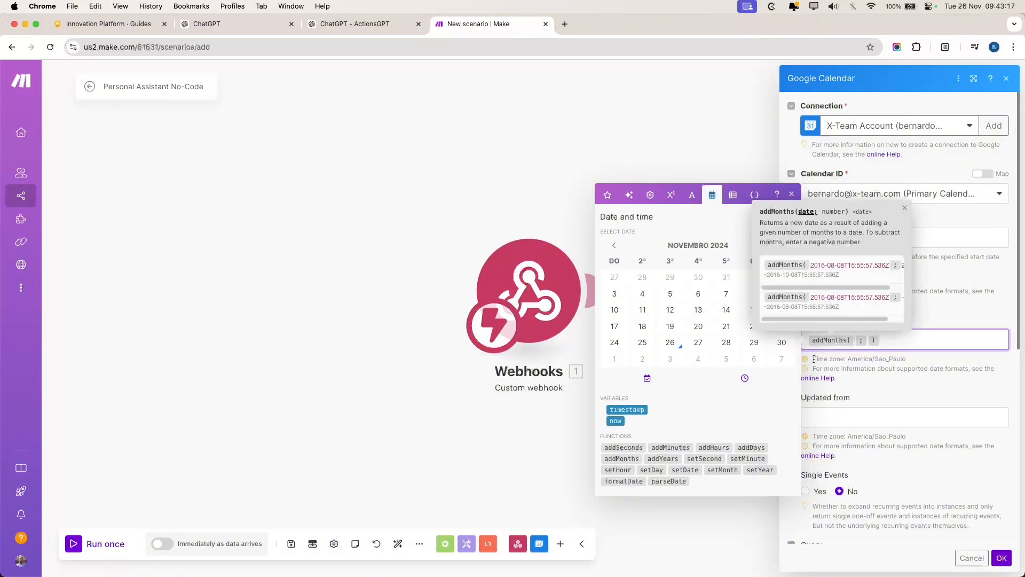
{"action": "left_click", "coordinate": [616, 420]}
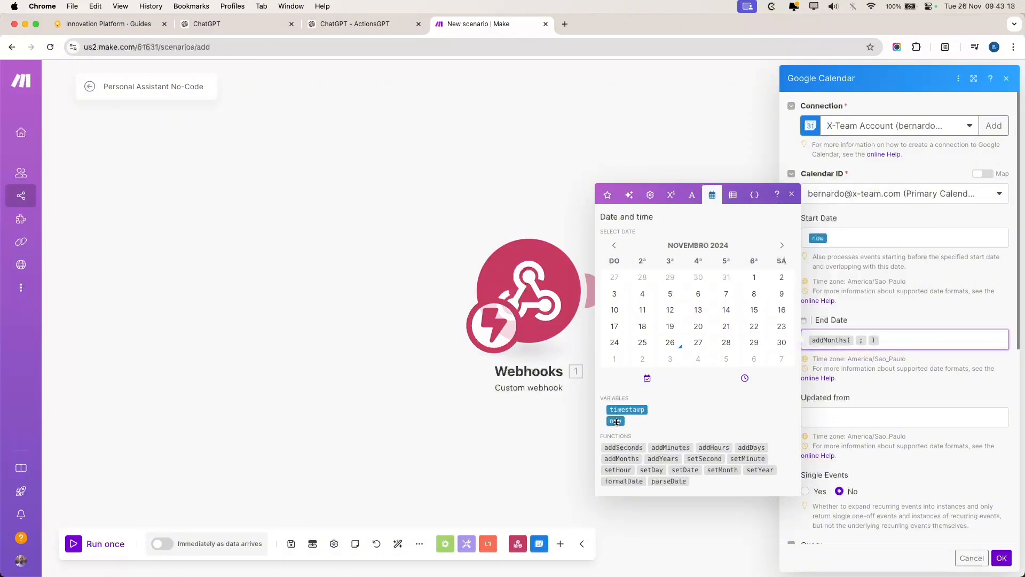
{"action": "left_click", "coordinate": [888, 340]}
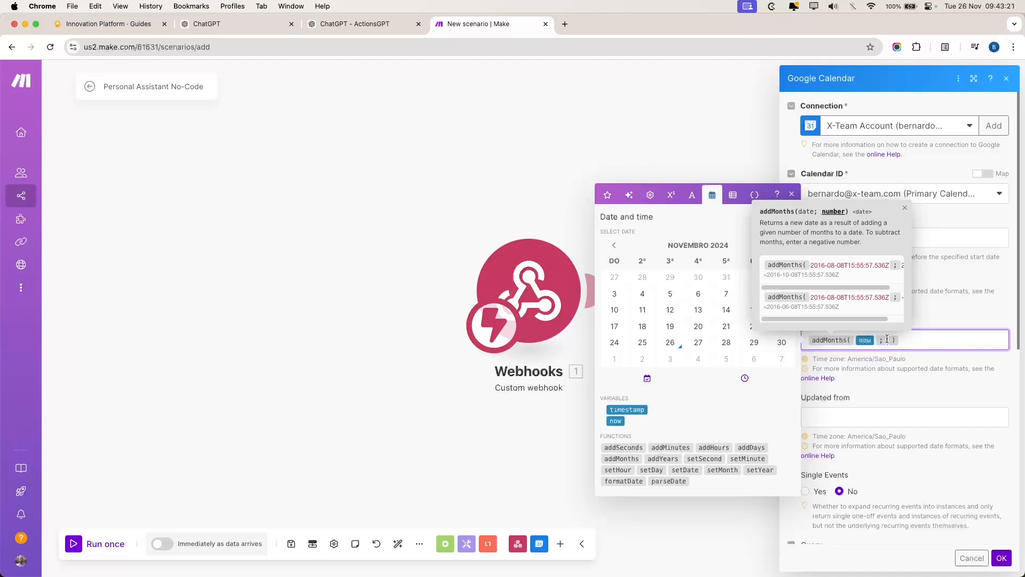
{"action": "type", "text": "3"}
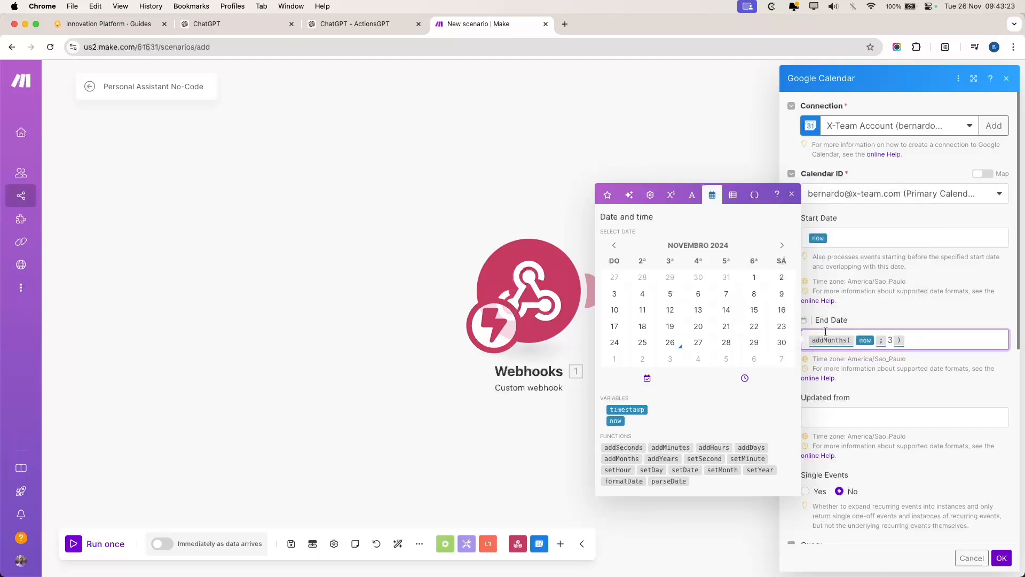
{"action": "left_click", "coordinate": [861, 355]}
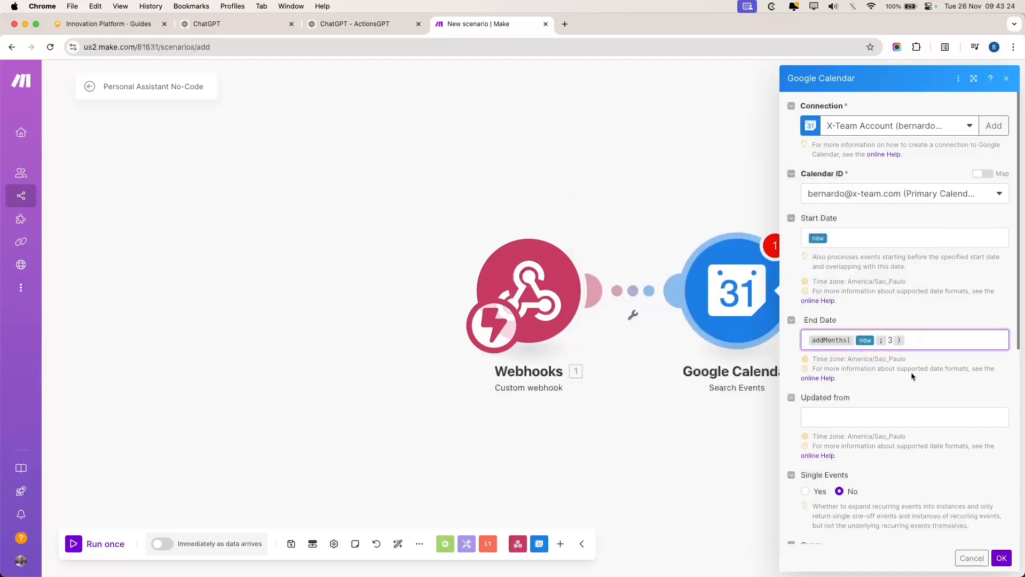
{"action": "left_click", "coordinate": [827, 347]}
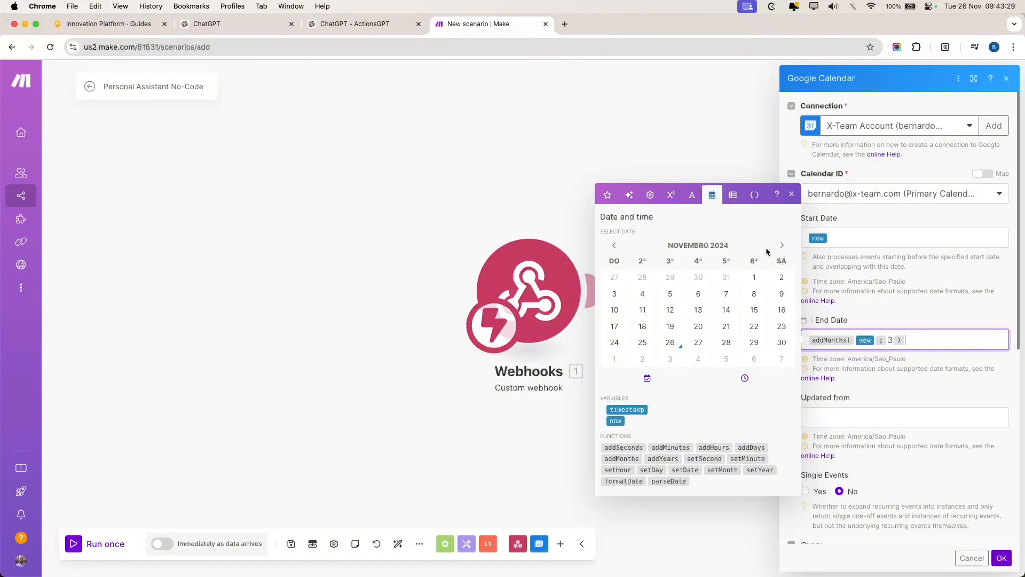
{"action": "left_click", "coordinate": [871, 365]}
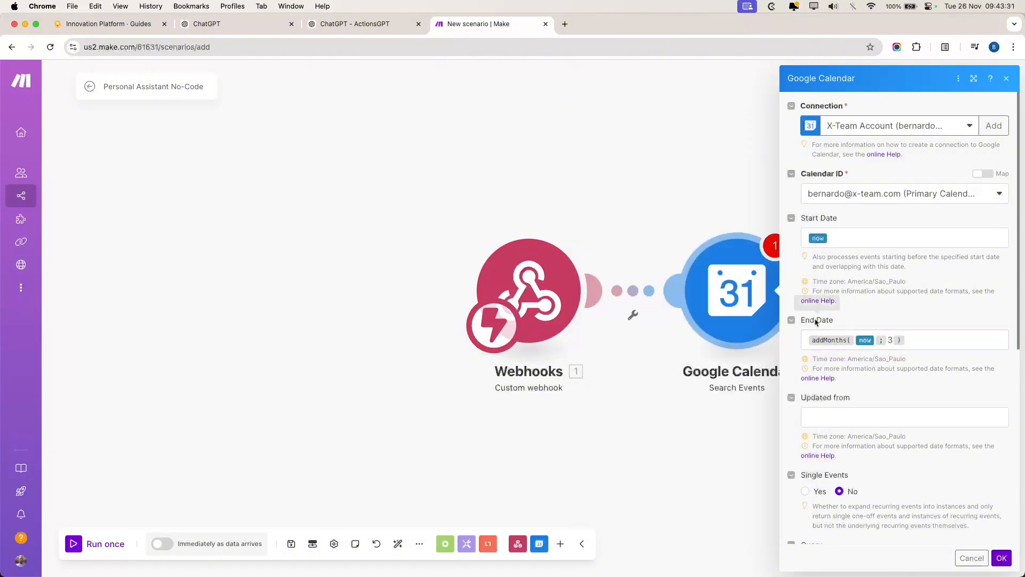
Map the webhook's search value to the calendar search's query and accept the module settings
{"action": "scroll", "coordinate": [873, 436], "scroll_direction": "down", "scroll_amount": 4}
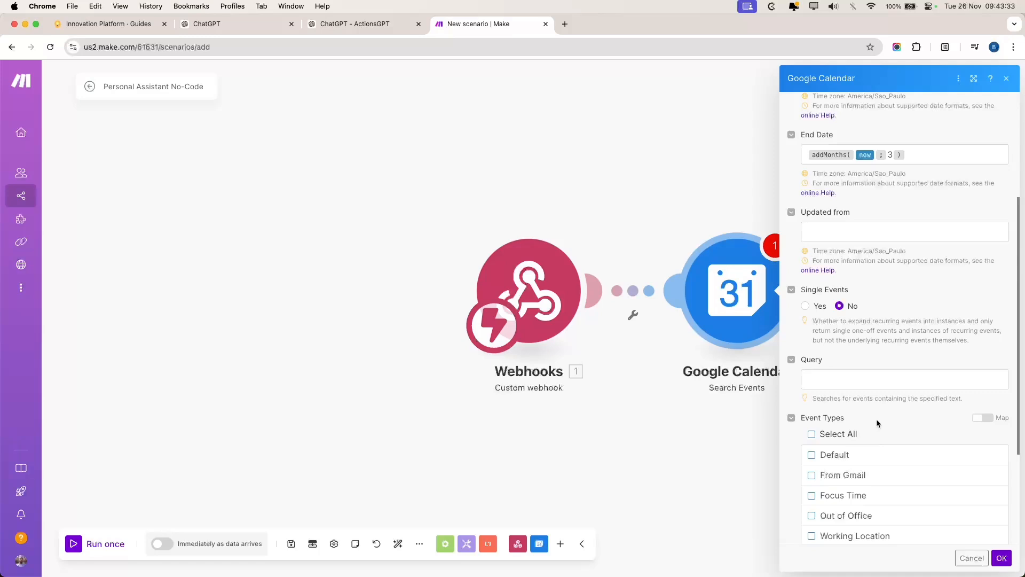
{"action": "left_click", "coordinate": [845, 377]}
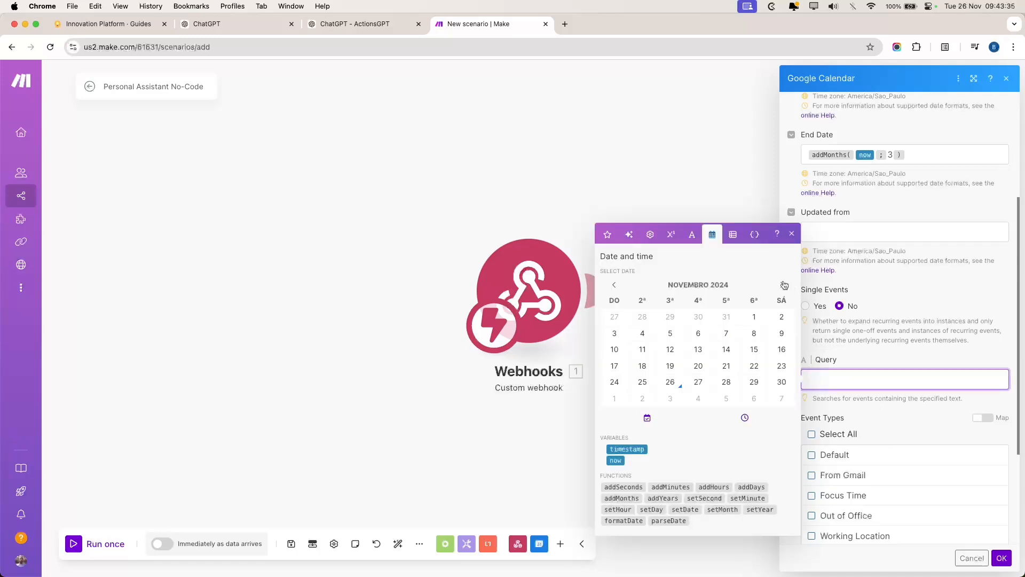
{"action": "left_click", "coordinate": [605, 235]}
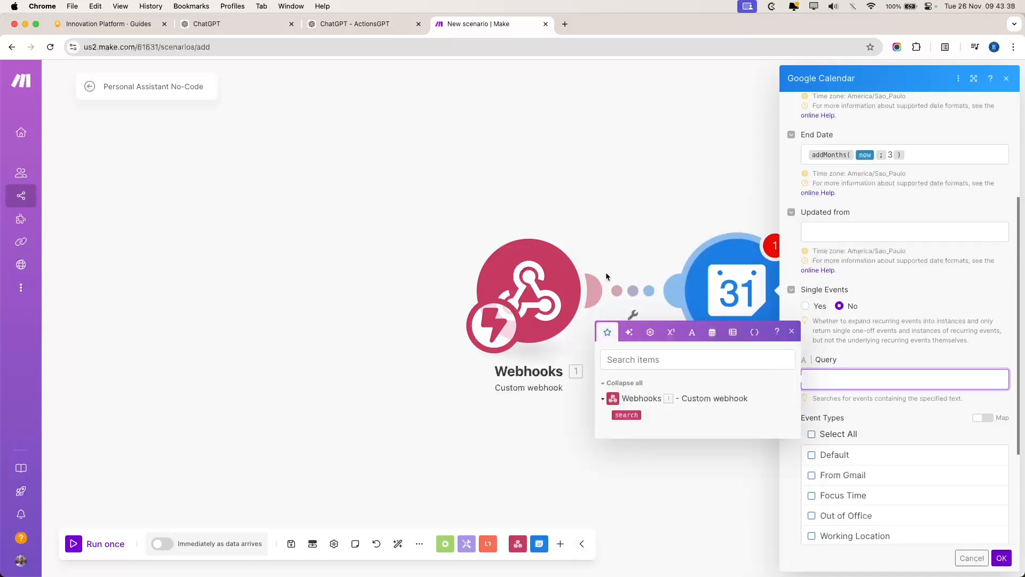
{"action": "left_click", "coordinate": [625, 416]}
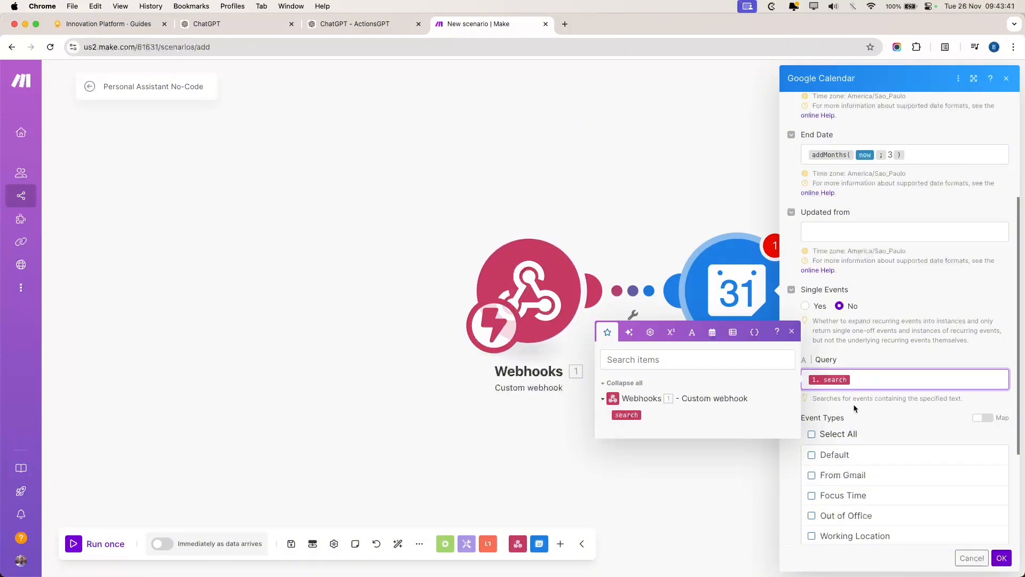
{"action": "left_click", "coordinate": [853, 404]}
{"action": "scroll", "coordinate": [912, 408], "scroll_direction": "down", "scroll_amount": 3}
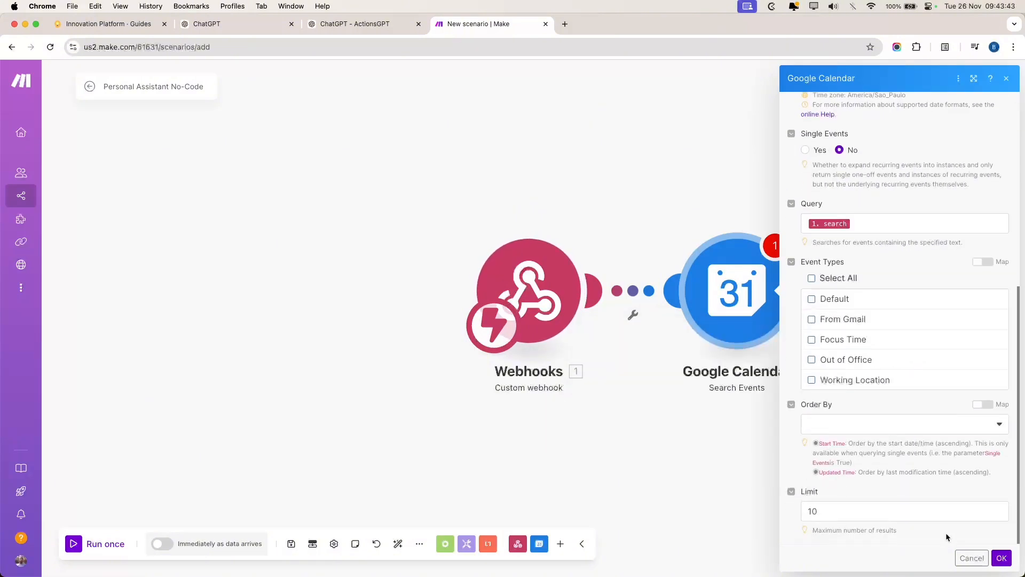
{"action": "left_click", "coordinate": [1001, 558]}
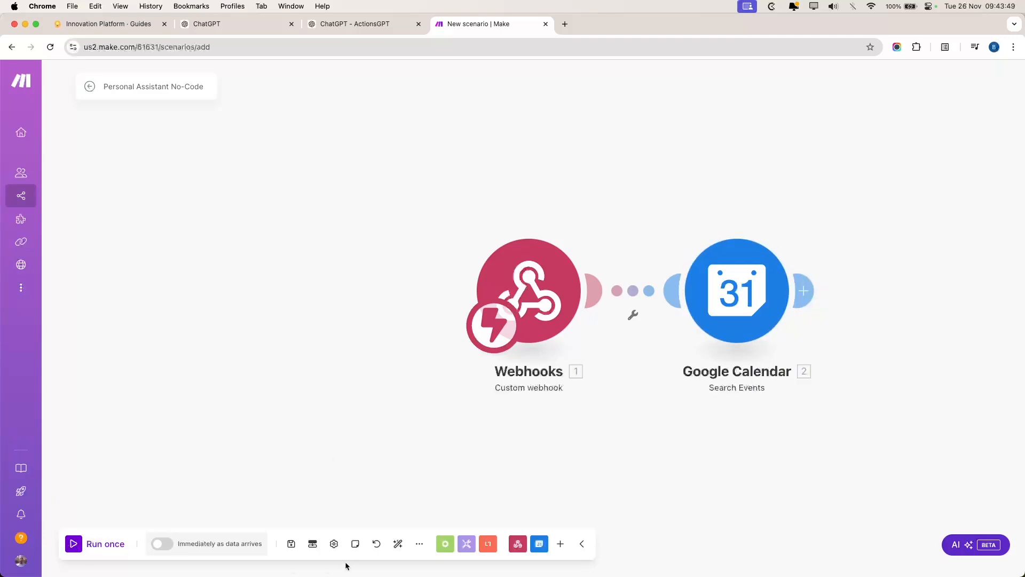
Save the scenario and start a single run that waits for webhook data
{"action": "left_click", "coordinate": [292, 544]}
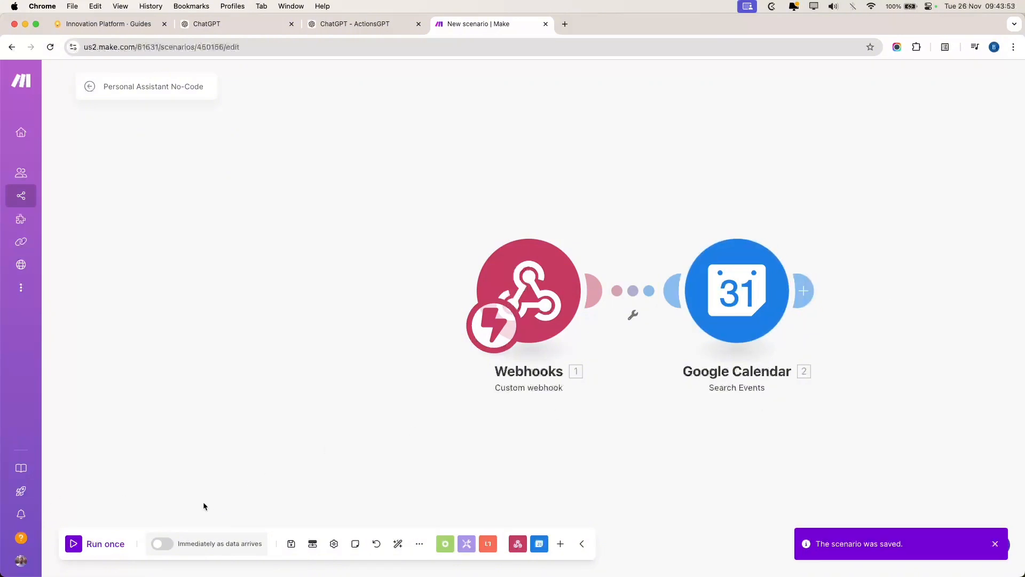
{"action": "left_click", "coordinate": [73, 544]}
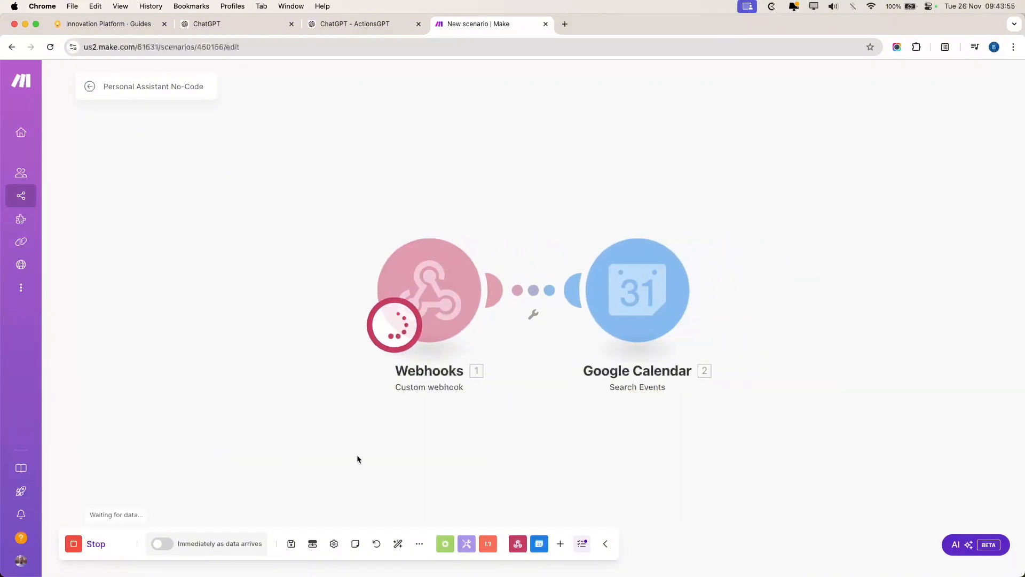
Switch to ChatGPT, send 'try agin' in the preview and allow the resulting call to hook.us2.make.com
{"action": "left_click", "coordinate": [209, 24]}
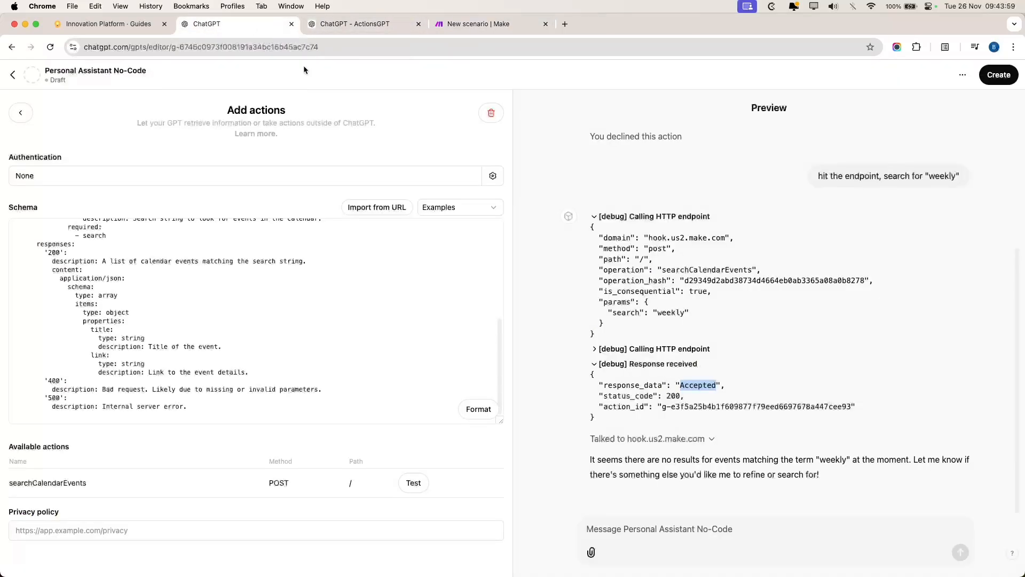
{"action": "type", "text": "try agin"}
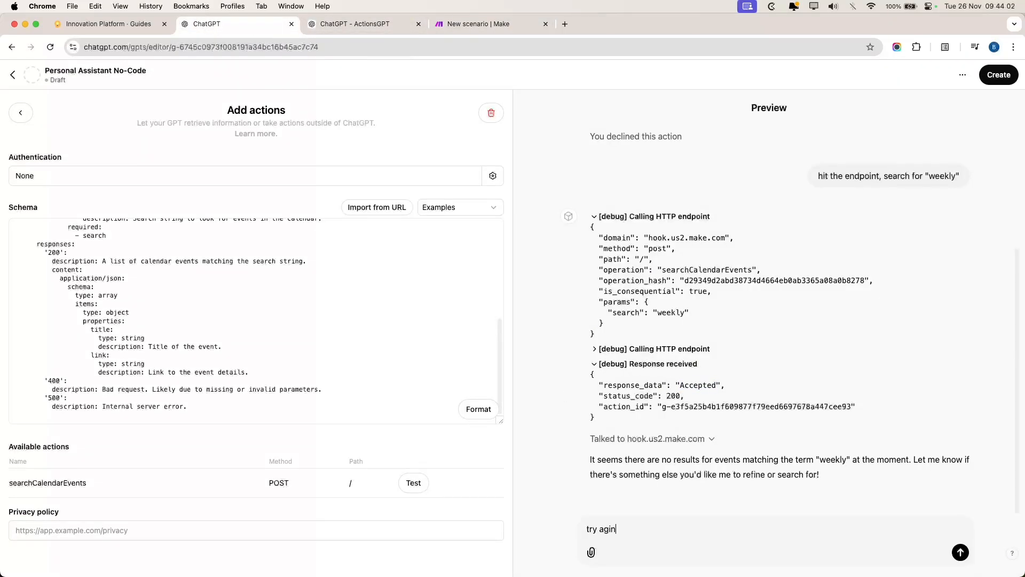
{"action": "key", "text": "Return"}
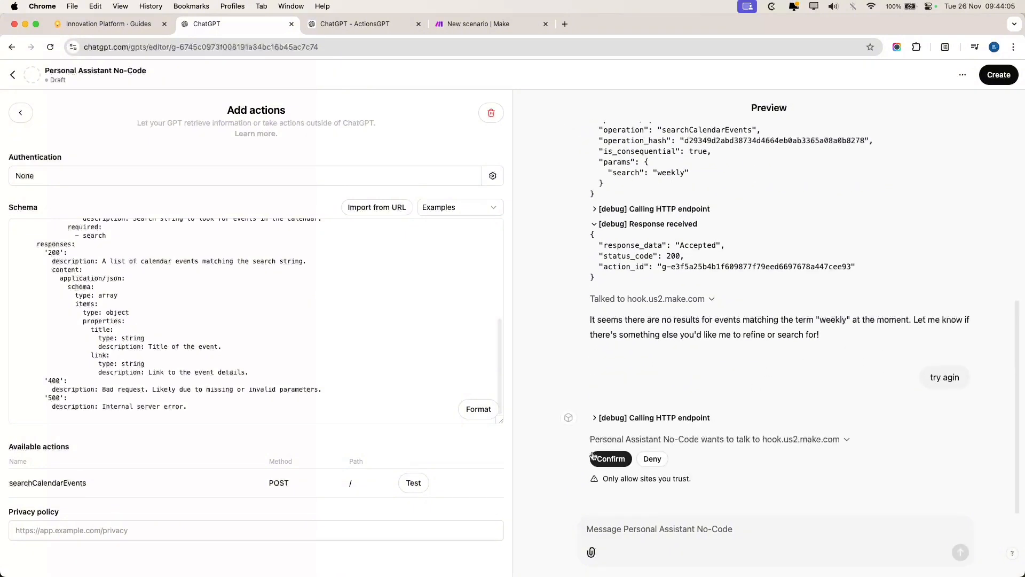
{"action": "left_click", "coordinate": [625, 417]}
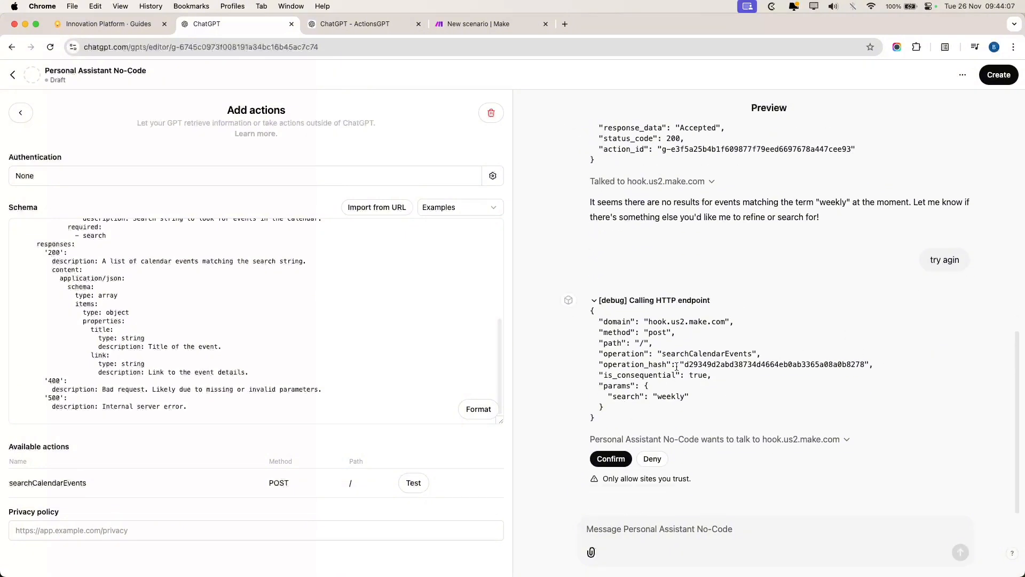
{"action": "left_click", "coordinate": [638, 300]}
{"action": "left_click", "coordinate": [609, 459]}
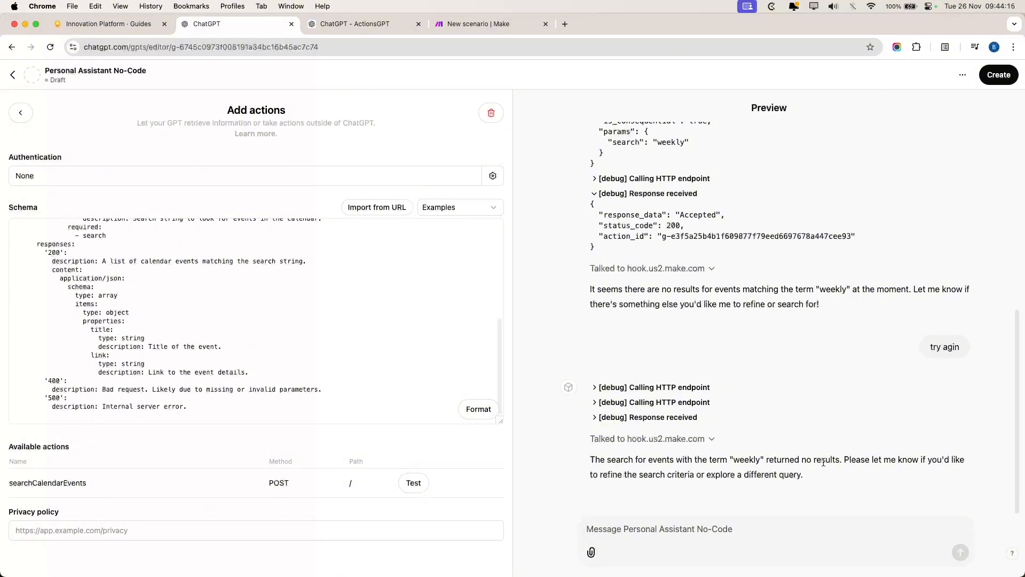
Switch to Make and examine the Google Calendar module's run output, collapsing all event bundles and expanding only the first
{"action": "left_click", "coordinate": [455, 26]}
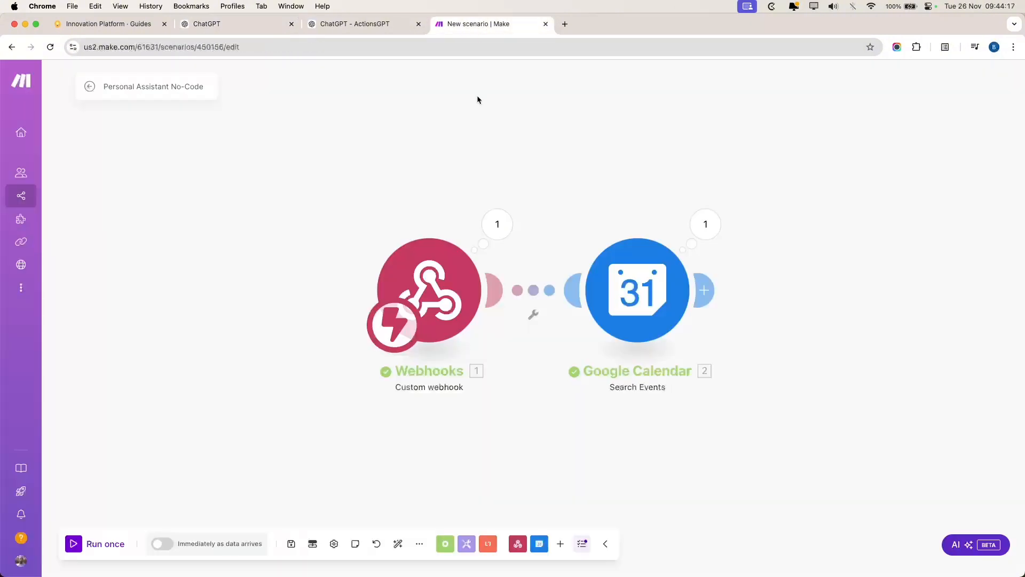
{"action": "left_click", "coordinate": [706, 224]}
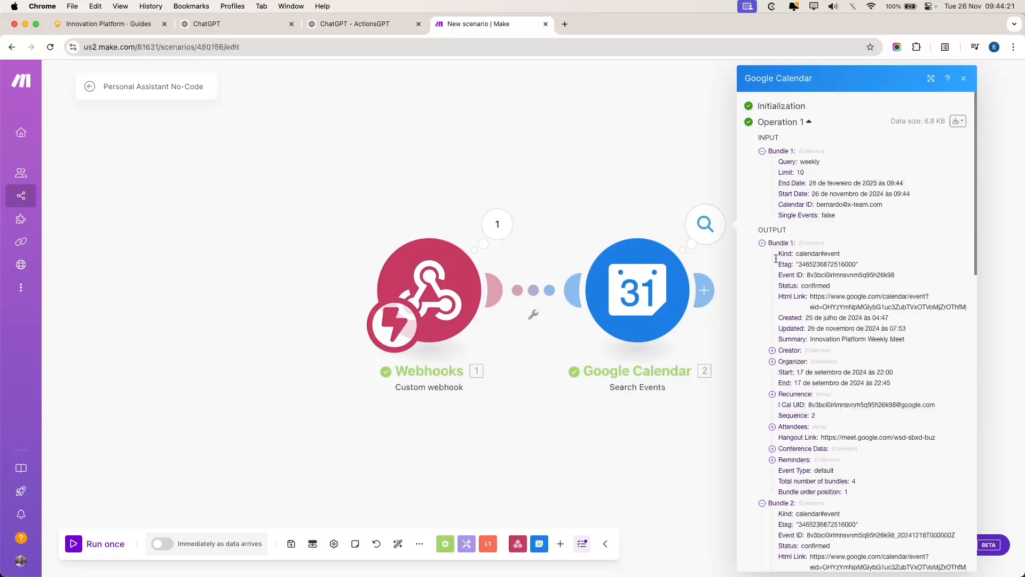
{"action": "left_click", "coordinate": [762, 243]}
{"action": "left_click", "coordinate": [771, 255]}
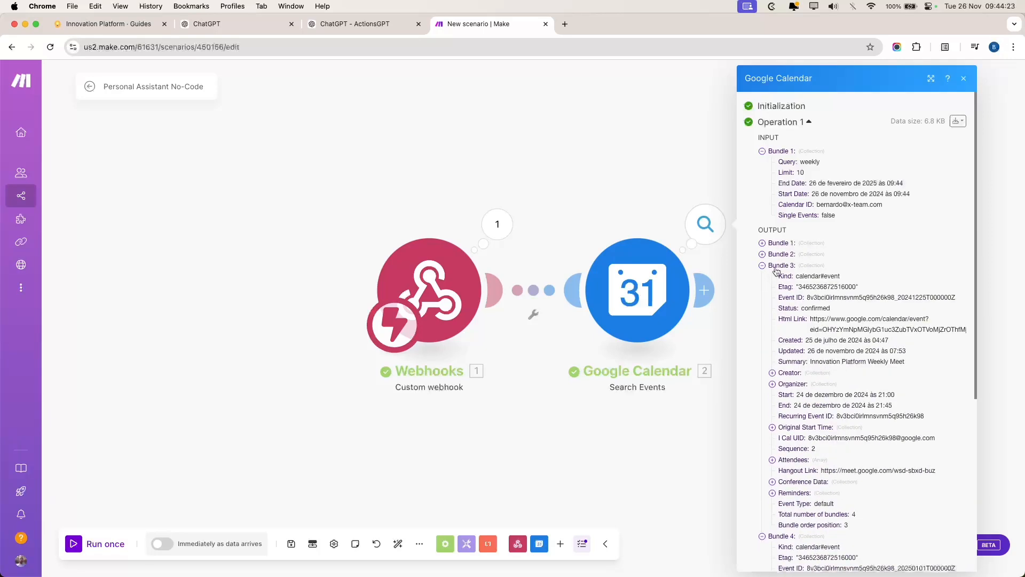
{"action": "left_click", "coordinate": [774, 266]}
{"action": "left_click", "coordinate": [778, 278]}
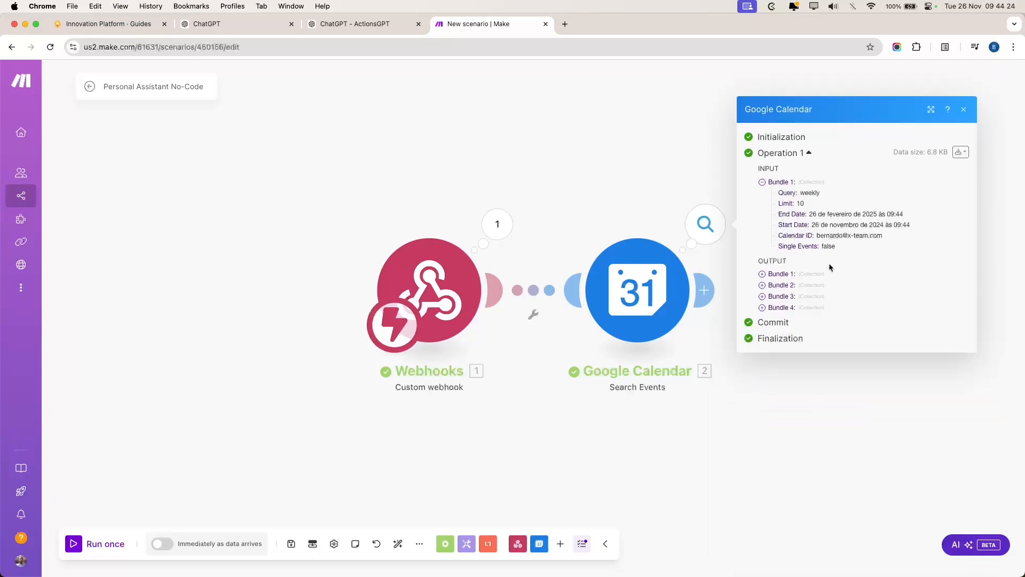
{"action": "left_click", "coordinate": [772, 274]}
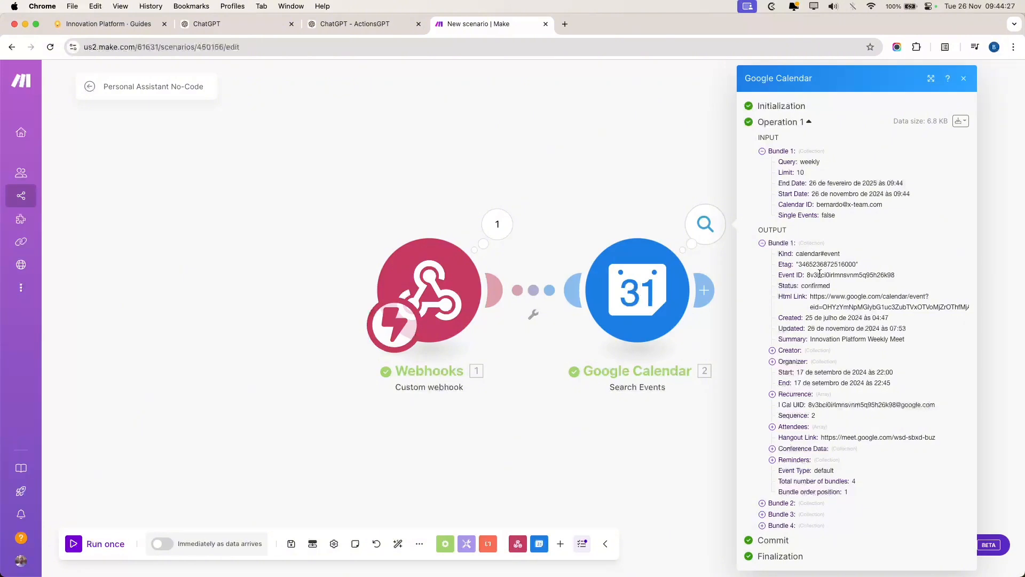
Examine the first event's Html Link in the Google Calendar run output and collapse the first two output bundles
{"action": "double_click", "coordinate": [819, 276]}
{"action": "left_click_drag", "start_coordinate": [810, 297], "coordinate": [975, 308]}
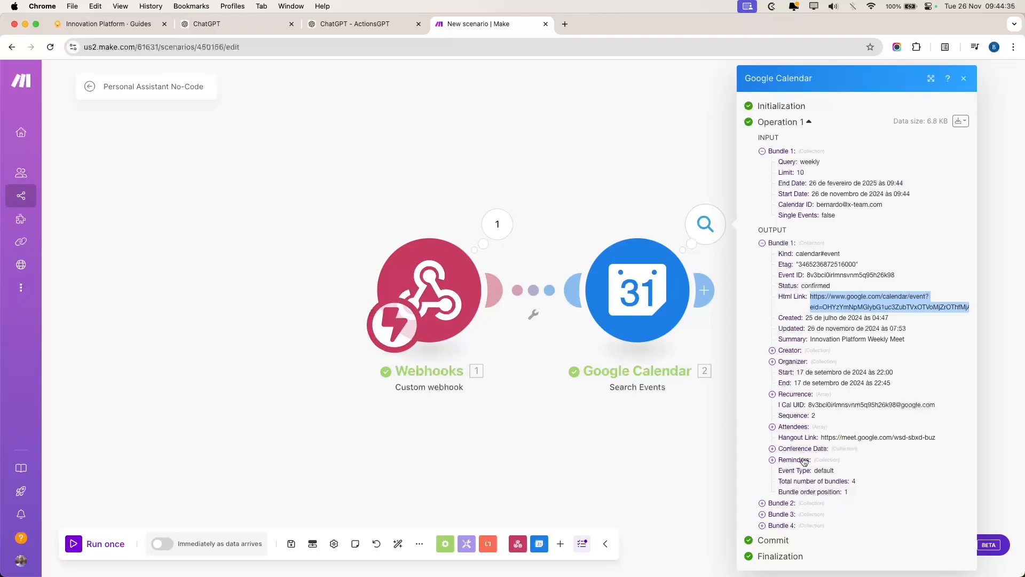
{"action": "left_click", "coordinate": [700, 455]}
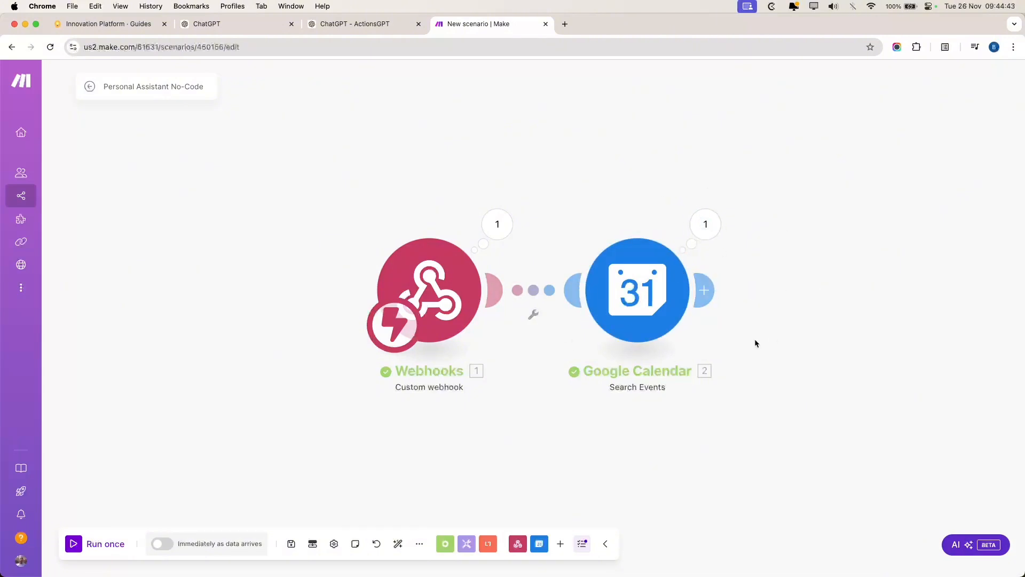
{"action": "left_click", "coordinate": [705, 223]}
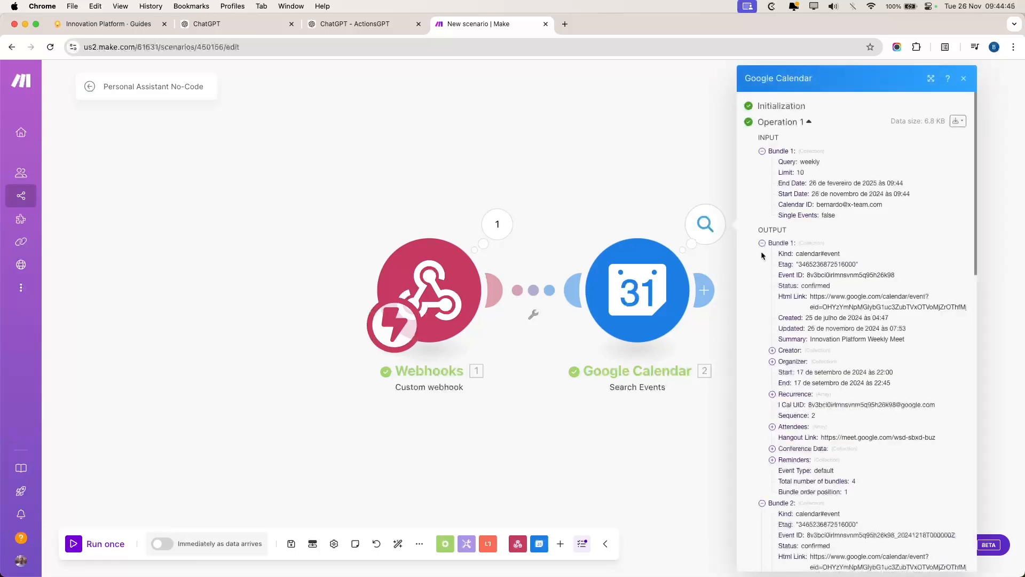
{"action": "left_click", "coordinate": [762, 243]}
{"action": "left_click", "coordinate": [762, 254]}
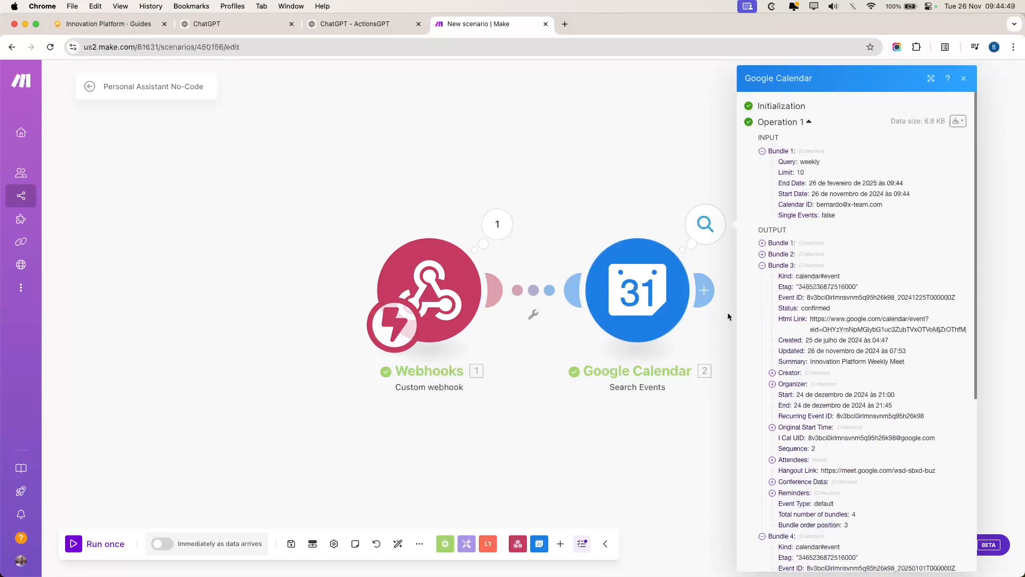
{"action": "left_click", "coordinate": [621, 444]}
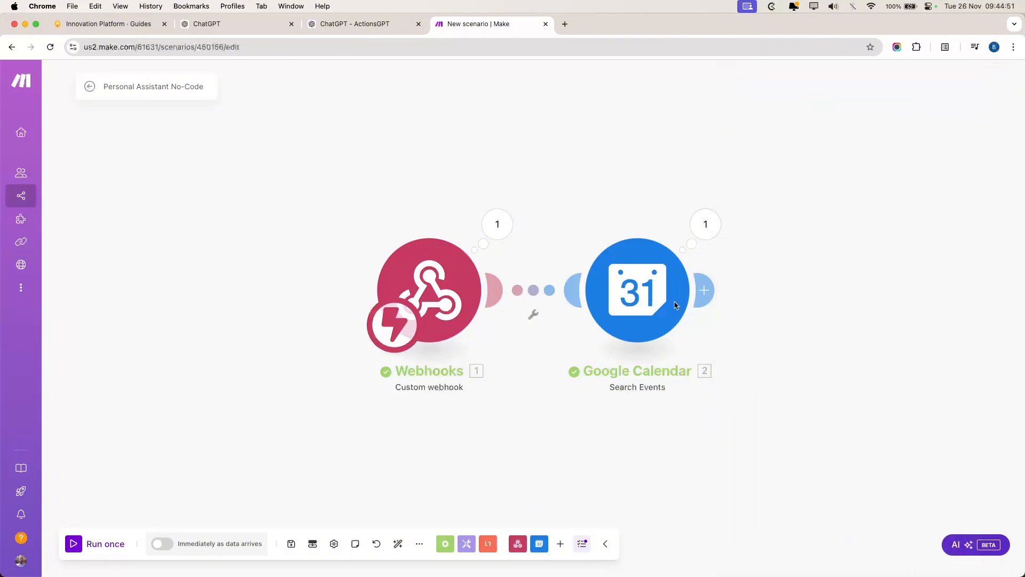
Add an Array aggregator after the Google Calendar module, with Google Calendar - Search Events [2] as its source module
{"action": "left_click", "coordinate": [706, 291]}
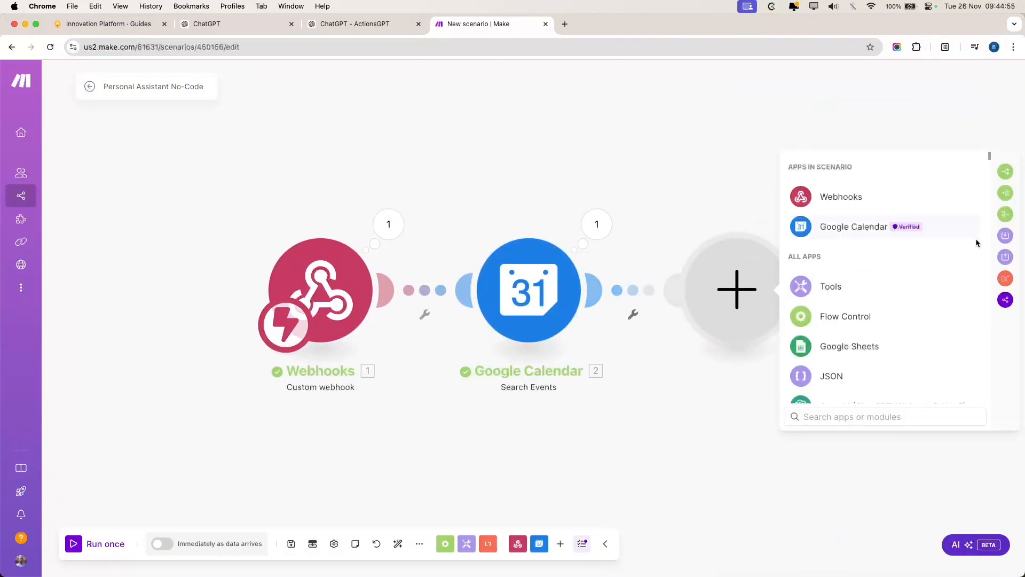
{"action": "left_click", "coordinate": [1007, 216]}
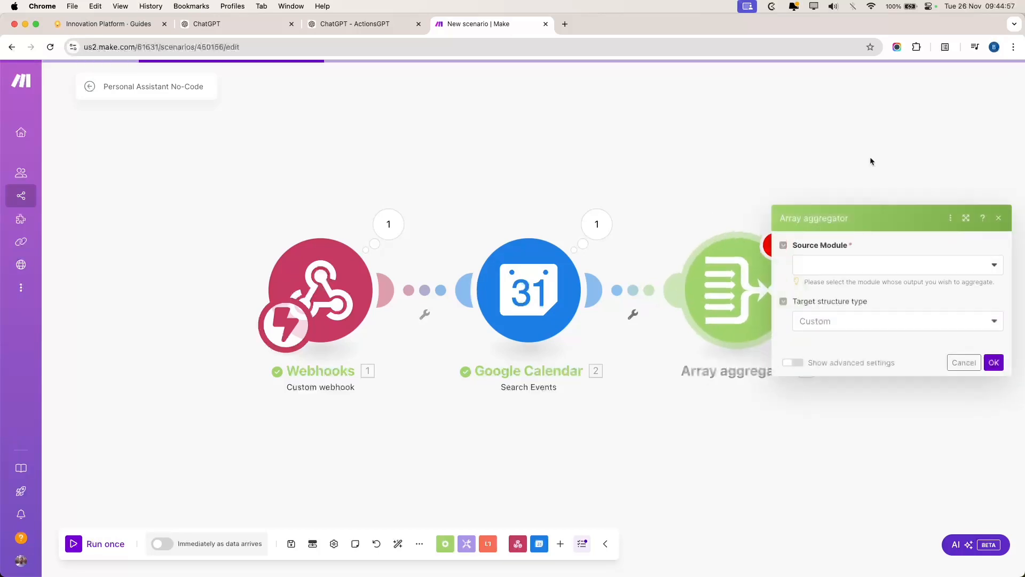
{"action": "left_click", "coordinate": [828, 198]}
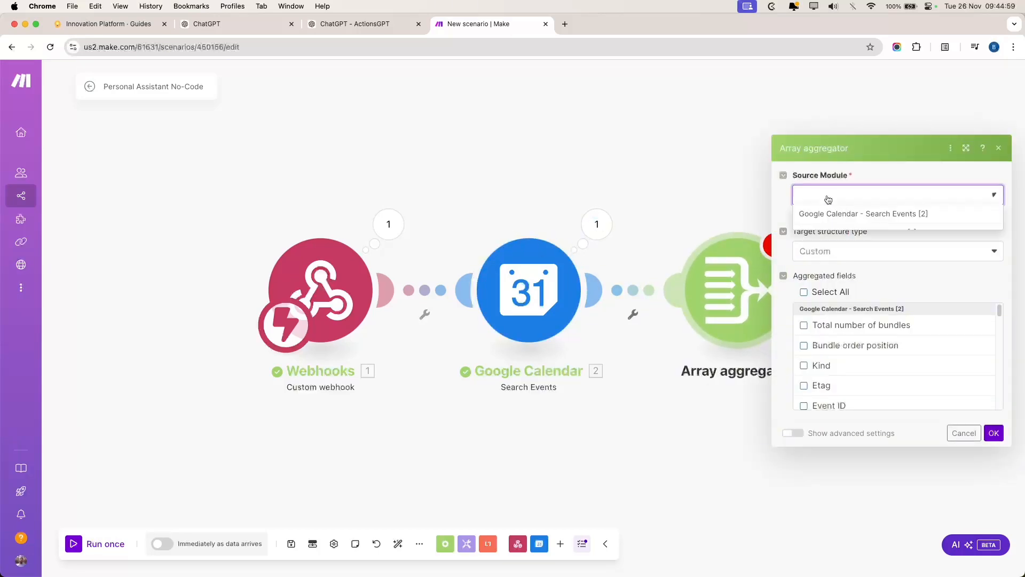
{"action": "left_click", "coordinate": [845, 215]}
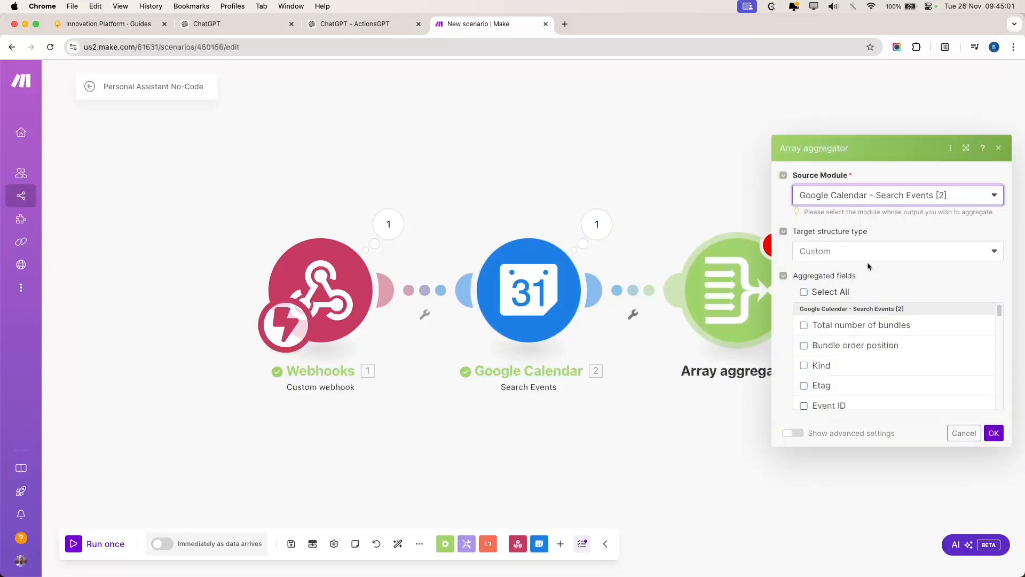
Include Event ID and Html Link in the aggregator's aggregated fields
{"action": "scroll", "coordinate": [810, 364], "scroll_direction": "down", "scroll_amount": 1}
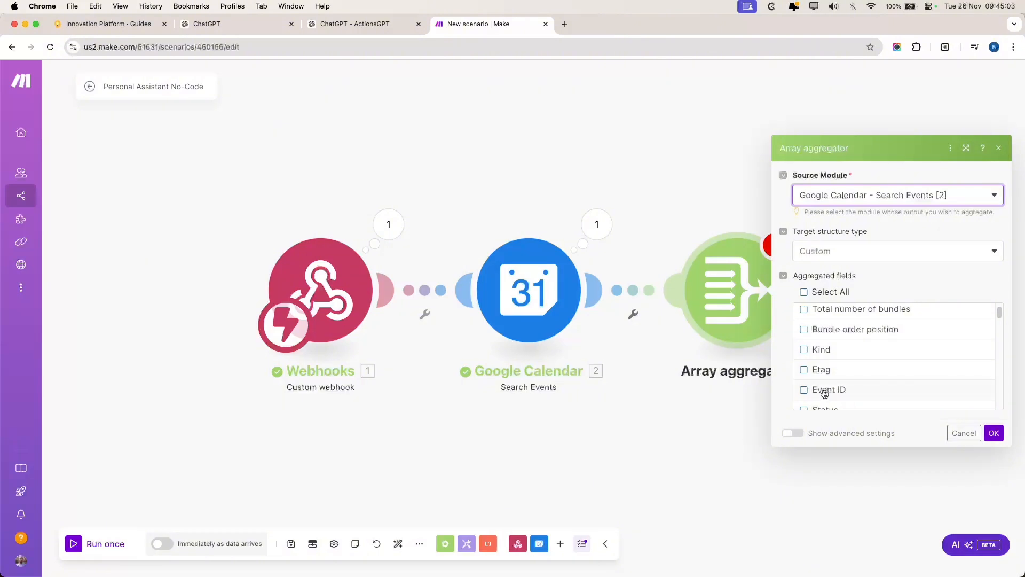
{"action": "left_click", "coordinate": [806, 391]}
{"action": "scroll", "coordinate": [864, 383], "scroll_direction": "down", "scroll_amount": 2}
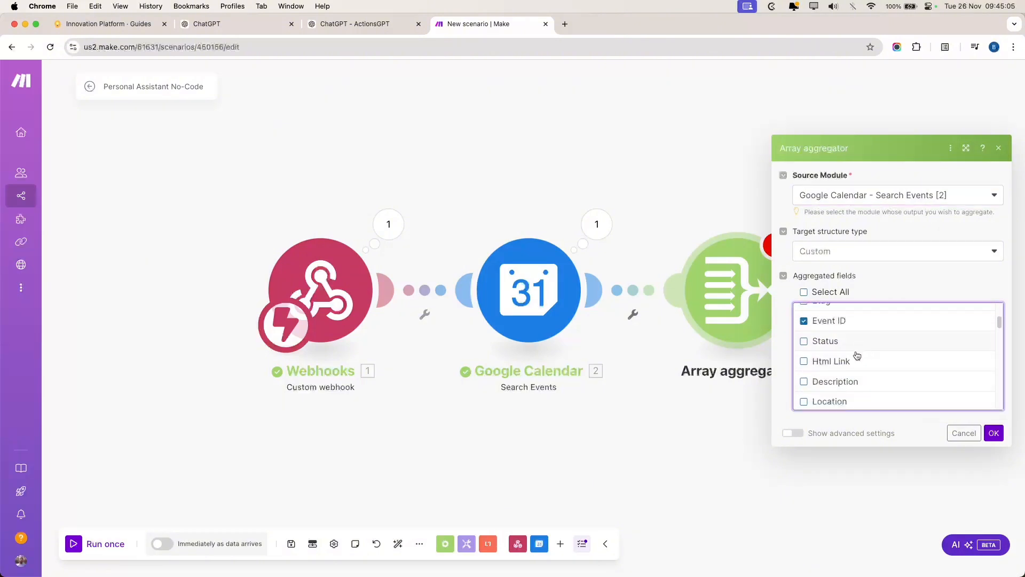
{"action": "left_click", "coordinate": [803, 362]}
Check the response properties in ChatGPT's action schema, return to Make and exclude Event ID from the aggregated fields
{"action": "left_click", "coordinate": [213, 27]}
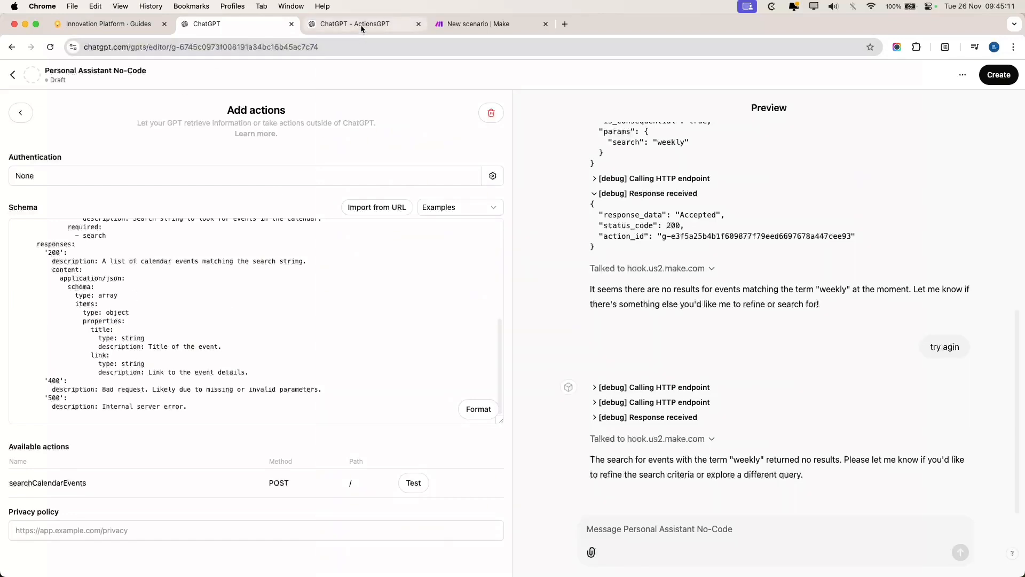
{"action": "left_click", "coordinate": [464, 27]}
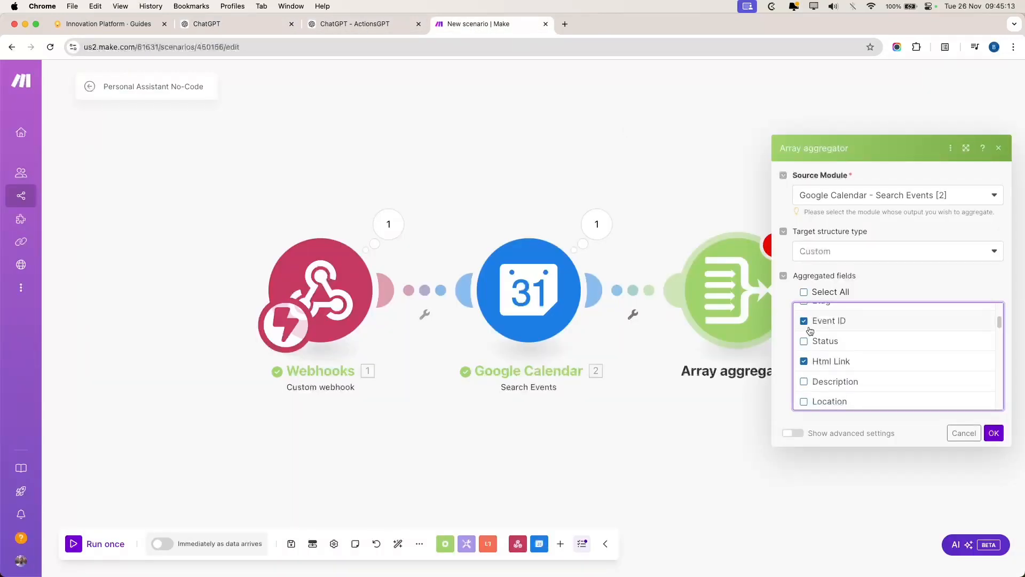
{"action": "scroll", "coordinate": [843, 401], "scroll_direction": "up", "scroll_amount": 1}
{"action": "scroll", "coordinate": [843, 401], "scroll_direction": "up", "scroll_amount": 2}
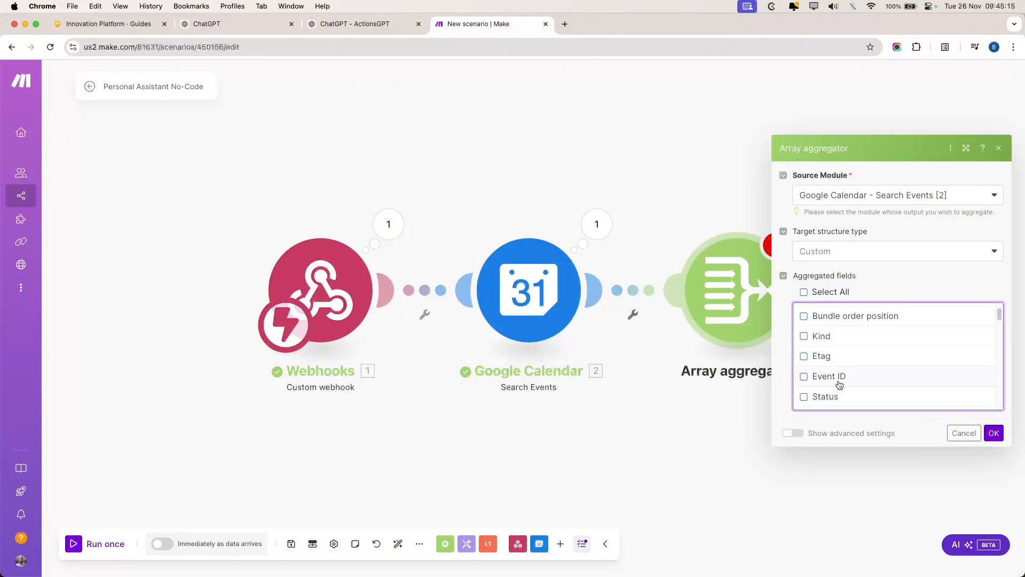
Look through the calendar event fields, add Summary to the aggregated fields and accept the Array aggregator settings
{"action": "scroll", "coordinate": [840, 385], "scroll_direction": "down", "scroll_amount": 5}
{"action": "scroll", "coordinate": [840, 384], "scroll_direction": "down", "scroll_amount": 5}
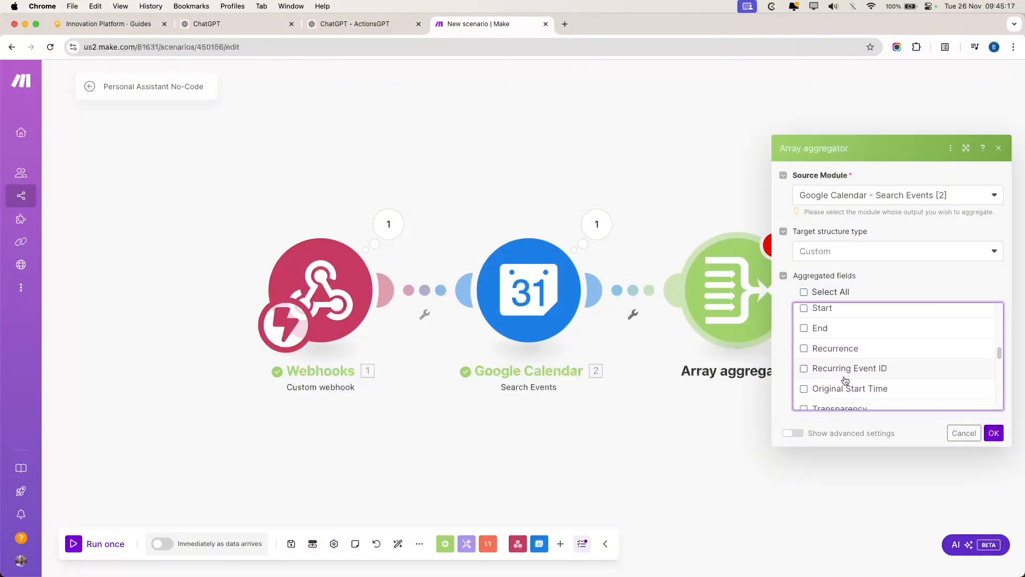
{"action": "scroll", "coordinate": [846, 369], "scroll_direction": "up", "scroll_amount": 3}
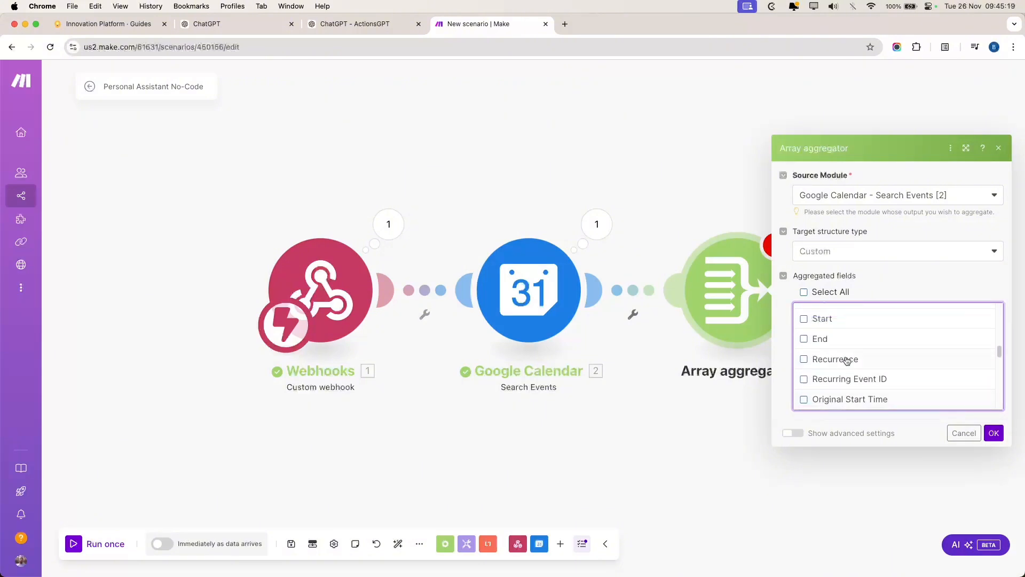
{"action": "scroll", "coordinate": [844, 334], "scroll_direction": "up", "scroll_amount": 1}
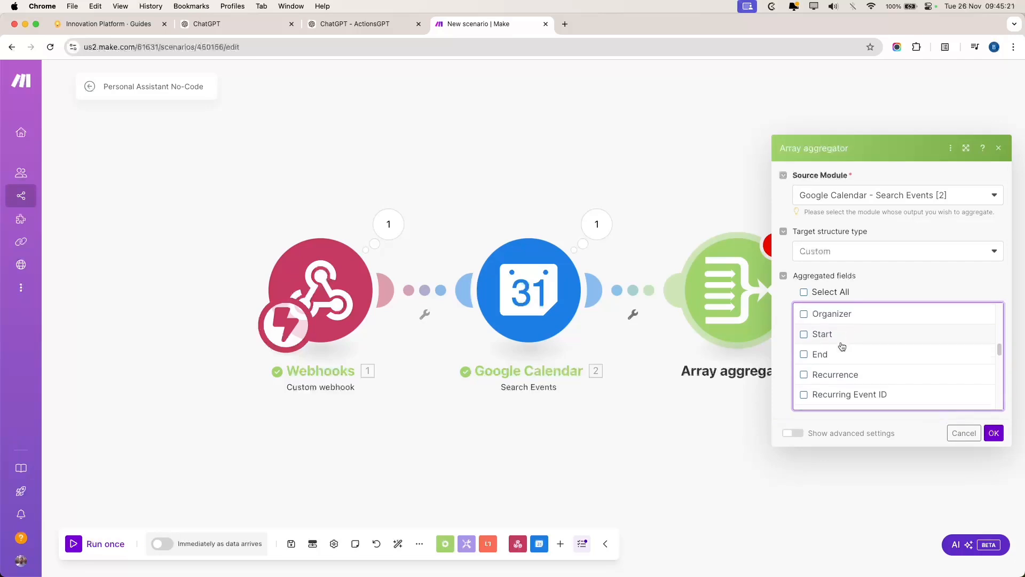
{"action": "scroll", "coordinate": [842, 383], "scroll_direction": "down", "scroll_amount": 3}
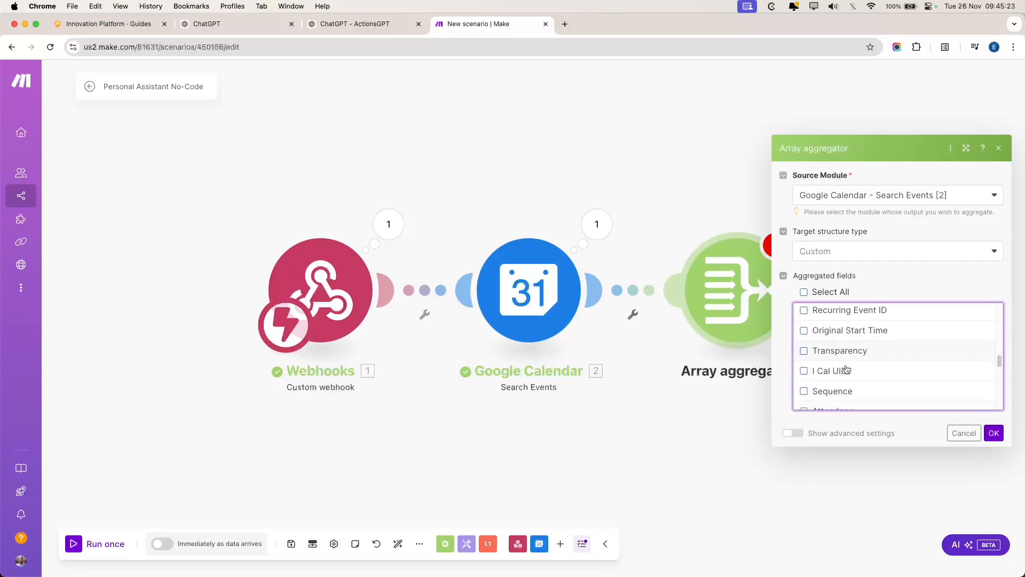
{"action": "scroll", "coordinate": [848, 369], "scroll_direction": "down", "scroll_amount": 3}
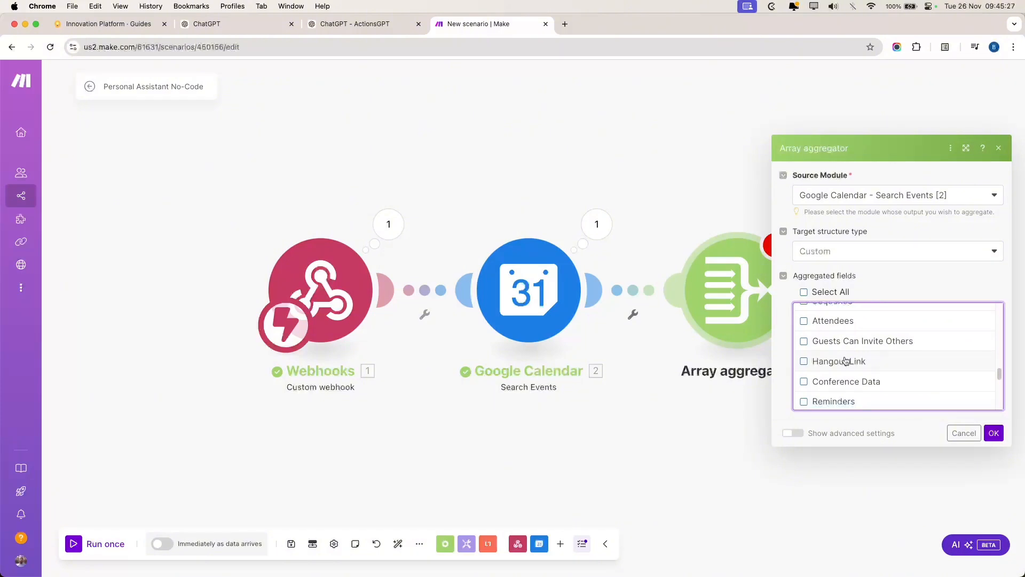
{"action": "scroll", "coordinate": [846, 361], "scroll_direction": "down", "scroll_amount": 3}
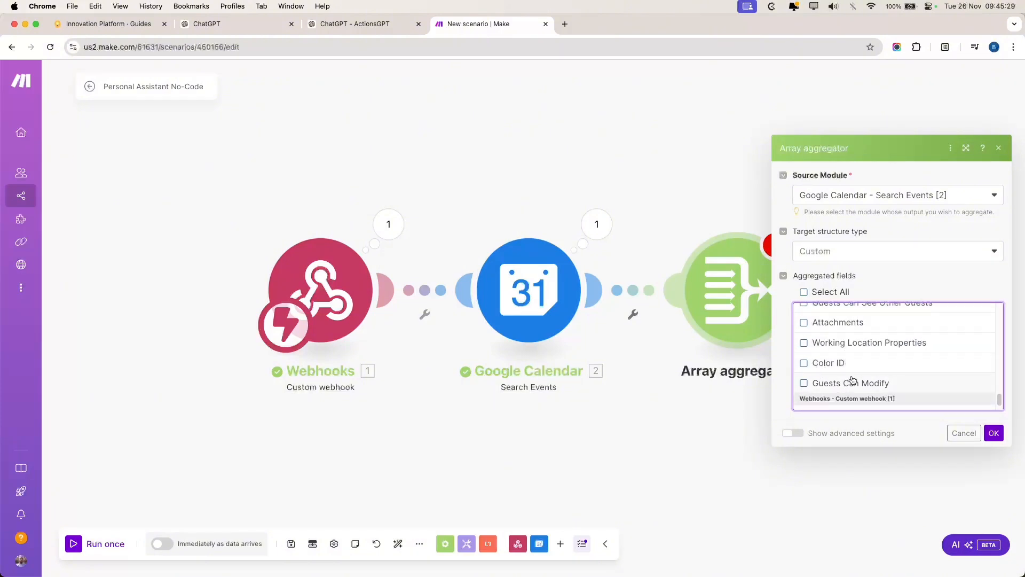
{"action": "scroll", "coordinate": [853, 381], "scroll_direction": "up", "scroll_amount": 3}
{"action": "scroll", "coordinate": [853, 378], "scroll_direction": "up", "scroll_amount": 5}
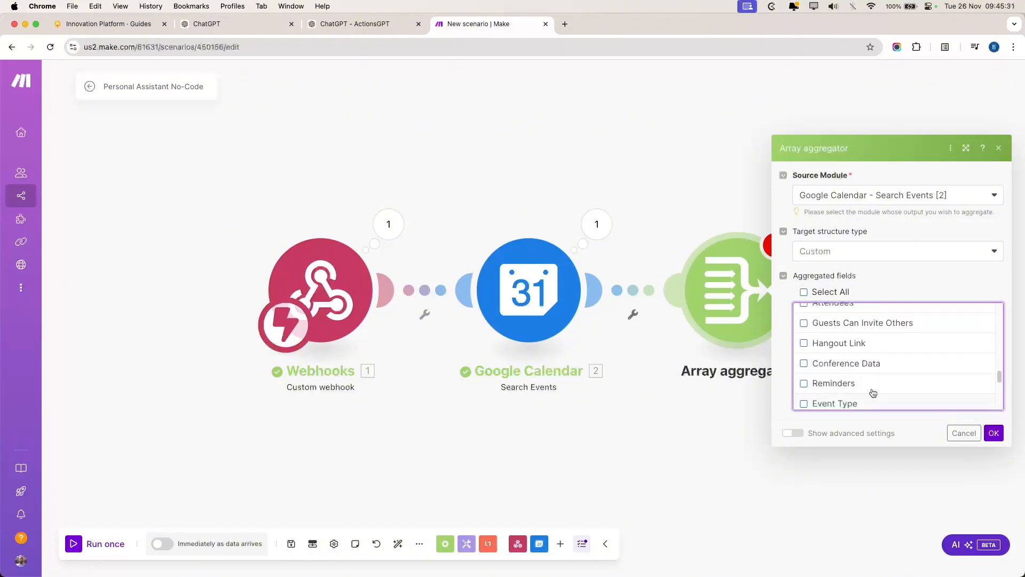
{"action": "scroll", "coordinate": [876, 387], "scroll_direction": "up", "scroll_amount": 5}
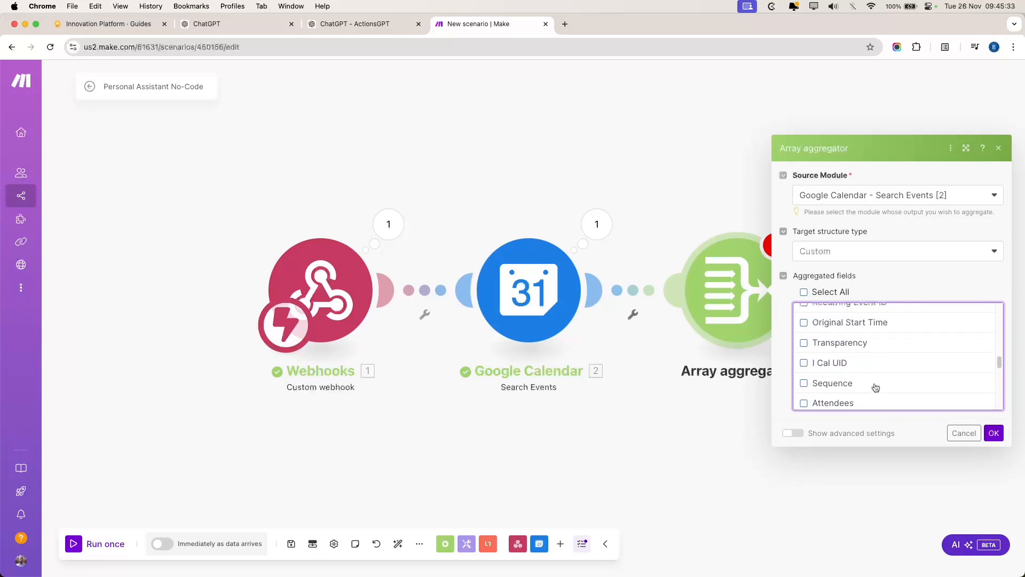
{"action": "scroll", "coordinate": [875, 387], "scroll_direction": "up", "scroll_amount": 5}
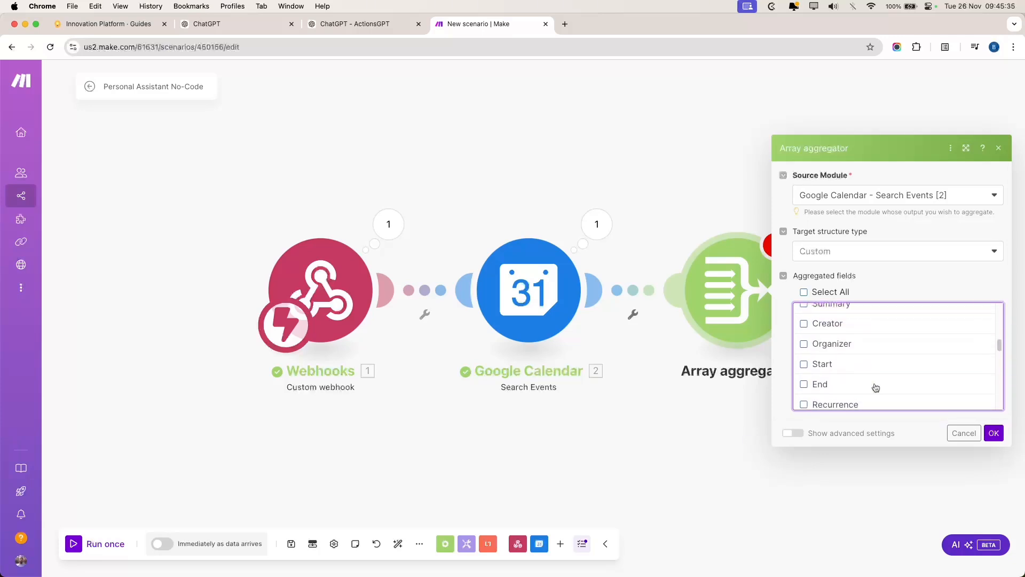
{"action": "left_click", "coordinate": [820, 356]}
{"action": "scroll", "coordinate": [835, 355], "scroll_direction": "up", "scroll_amount": 3}
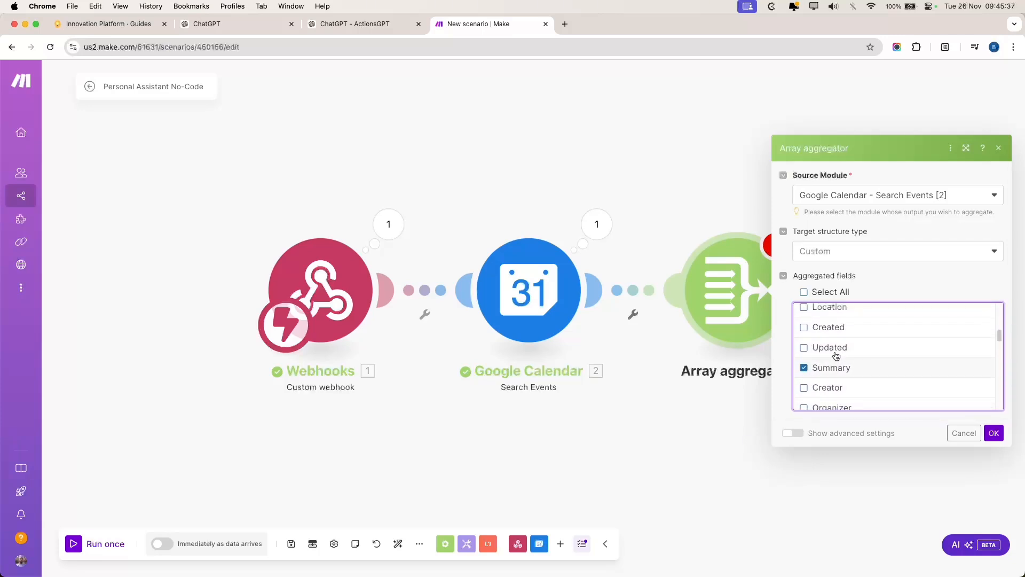
{"action": "scroll", "coordinate": [883, 373], "scroll_direction": "up", "scroll_amount": 1}
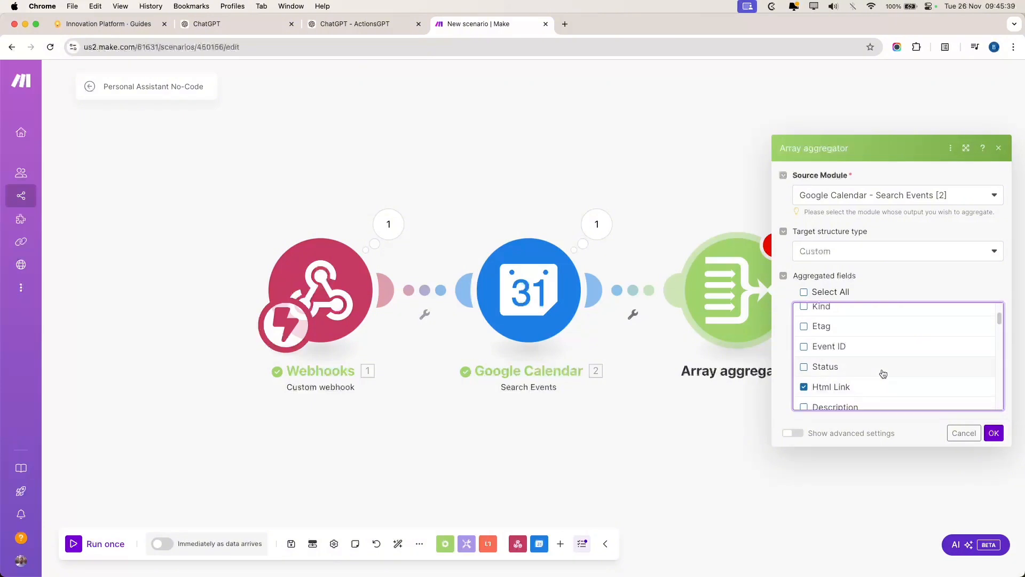
{"action": "scroll", "coordinate": [883, 371], "scroll_direction": "up", "scroll_amount": 3}
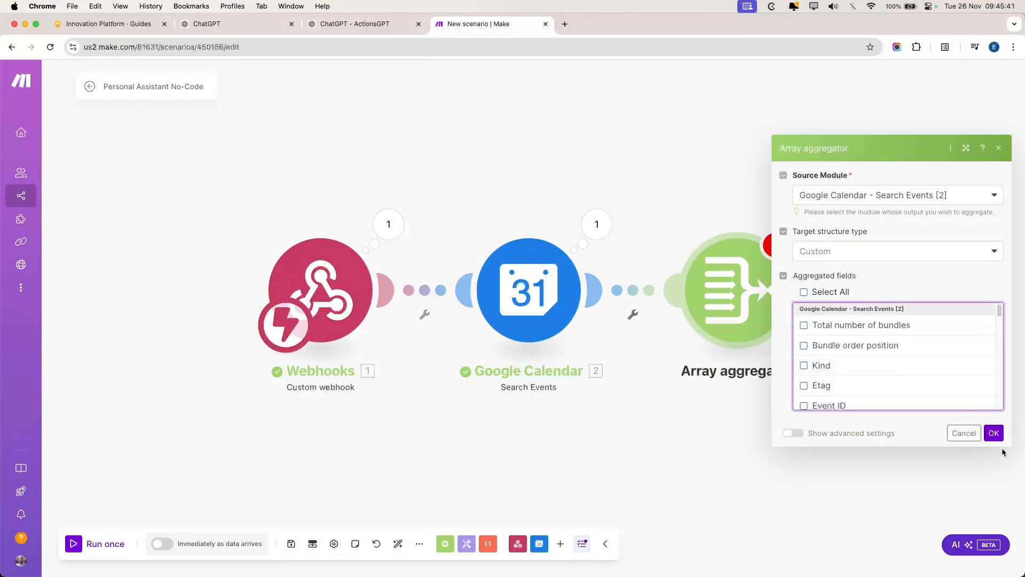
{"action": "left_click", "coordinate": [993, 433]}
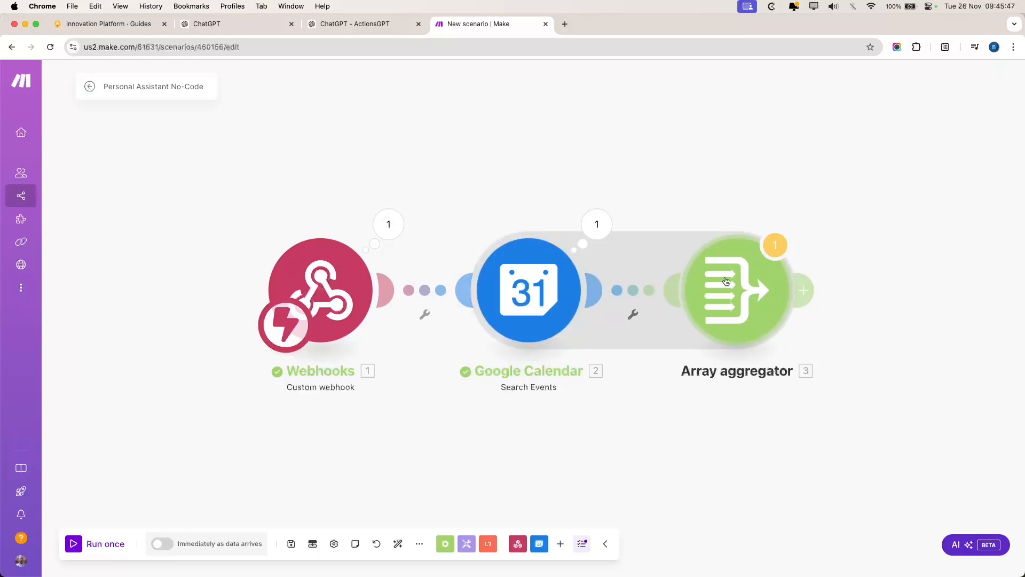
Switch to ChatGPT and duplicate the link response property in the action schema, naming the copy 'date'
{"action": "left_click", "coordinate": [210, 25]}
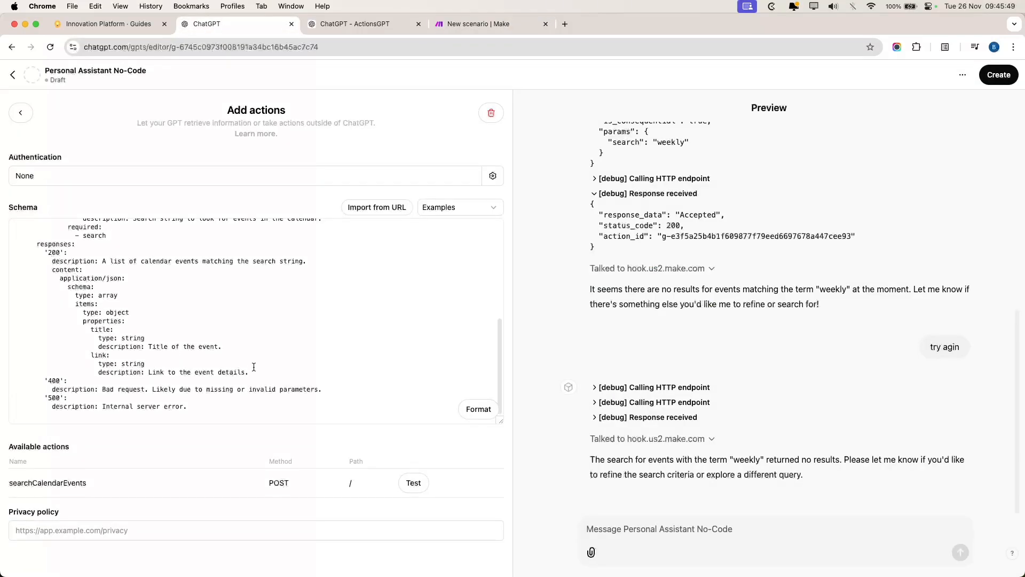
{"action": "left_click_drag", "start_coordinate": [254, 367], "coordinate": [254, 350]}
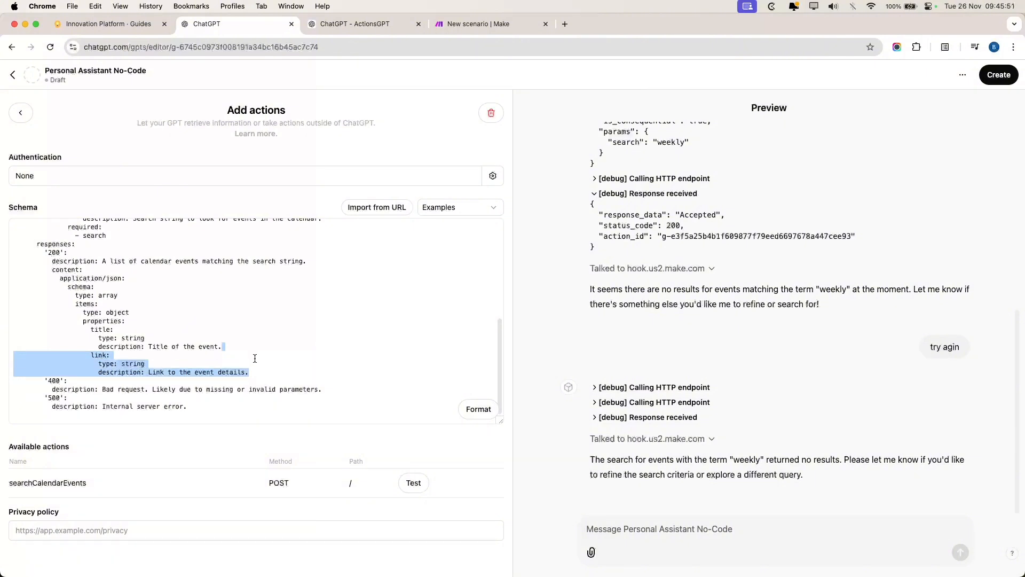
{"action": "key", "text": "super+c"}
{"action": "key", "text": "Right"}
{"action": "key", "text": "super+v"}
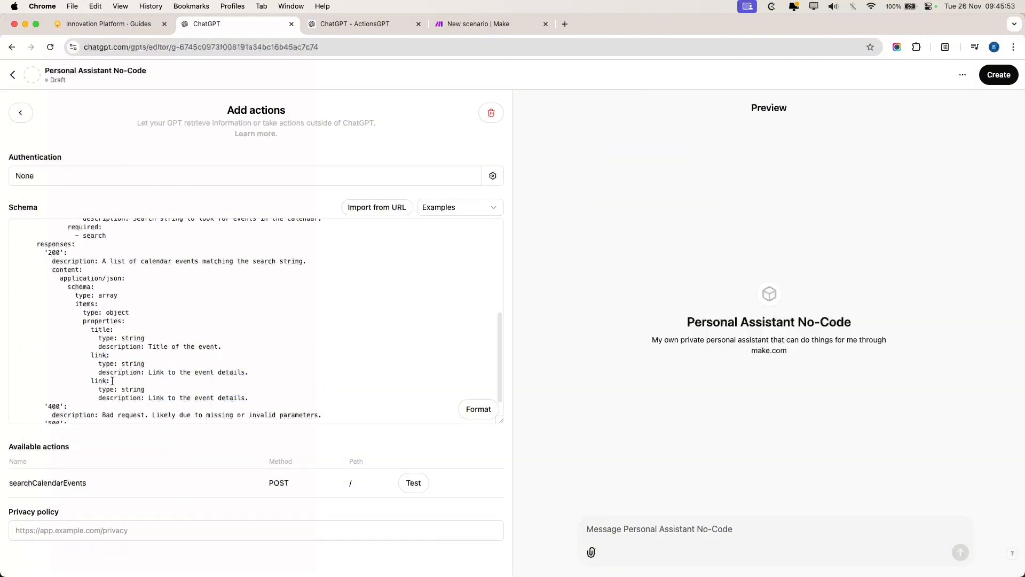
{"action": "double_click", "coordinate": [94, 380]}
{"action": "type", "text": "date:"}
Try to set the date property's type to 'date', and undo that type change
{"action": "double_click", "coordinate": [133, 389]}
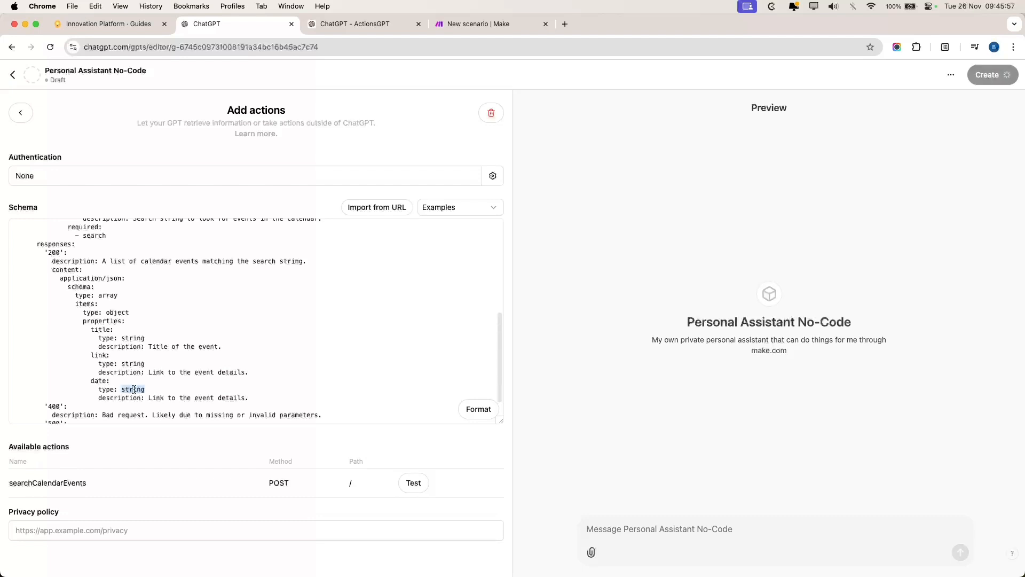
{"action": "type", "text": "date"}
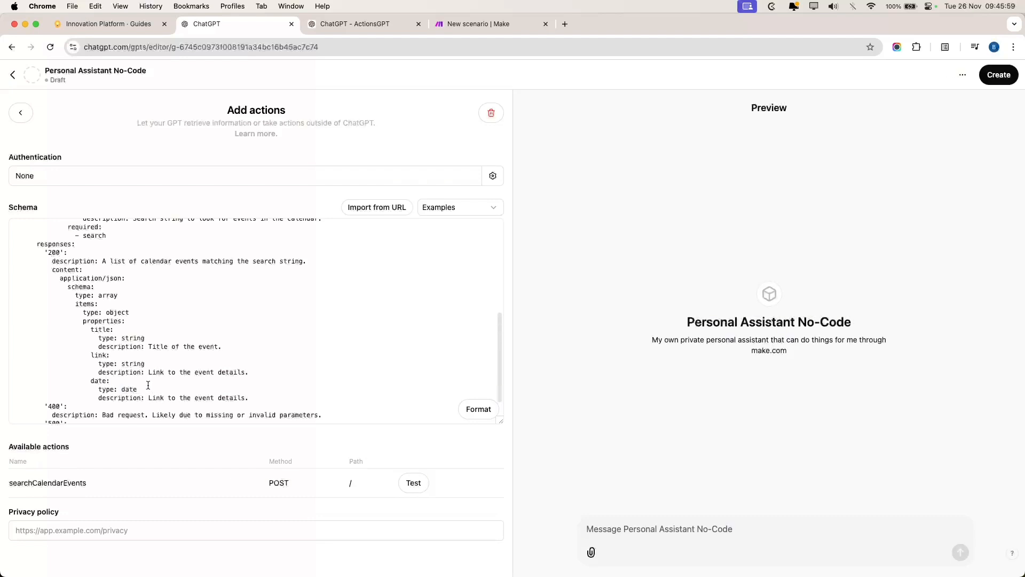
{"action": "key", "text": "BackSpace"}
{"action": "key", "text": "super+z"}
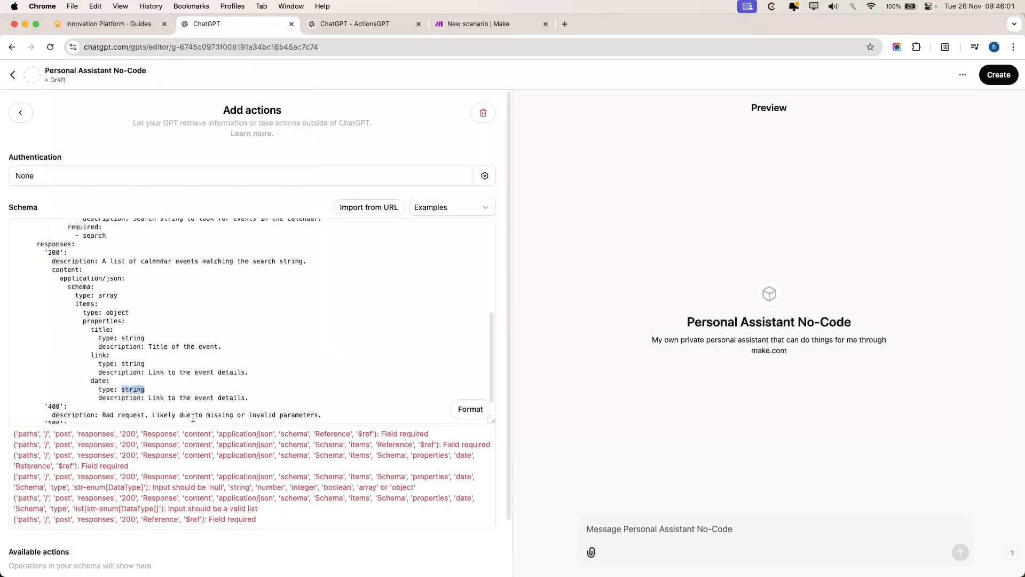
Change the date property's description in the action schema to 'Date of the event.'
{"action": "double_click", "coordinate": [155, 397]}
{"action": "type", "text": "Date"}
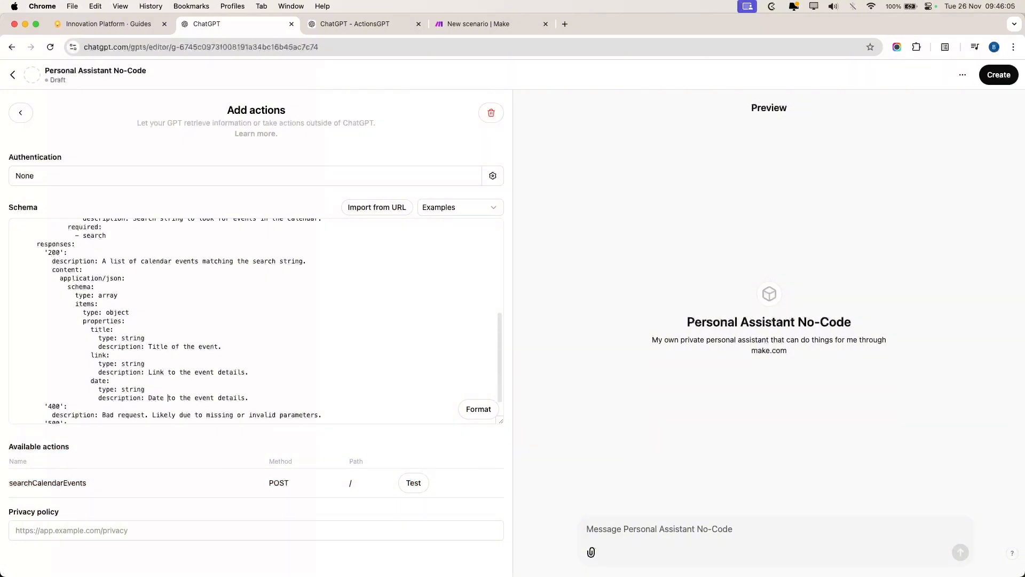
{"action": "key", "text": "Right"}
{"action": "key", "text": "alt+shift+Right"}
{"action": "double_click", "coordinate": [230, 398]}
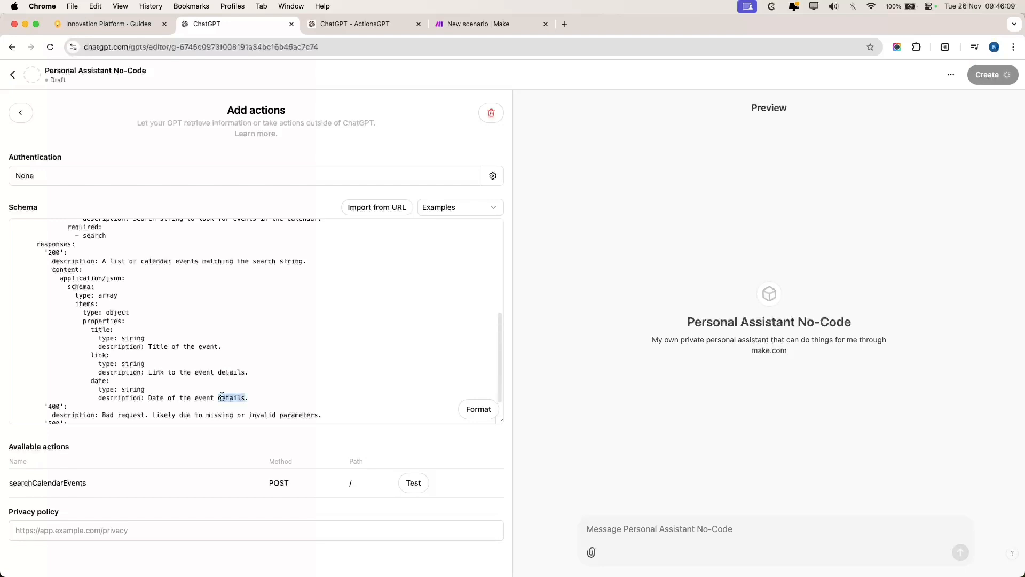
{"action": "key", "text": "BackSpace"}
{"action": "key", "text": "BackSpace"}
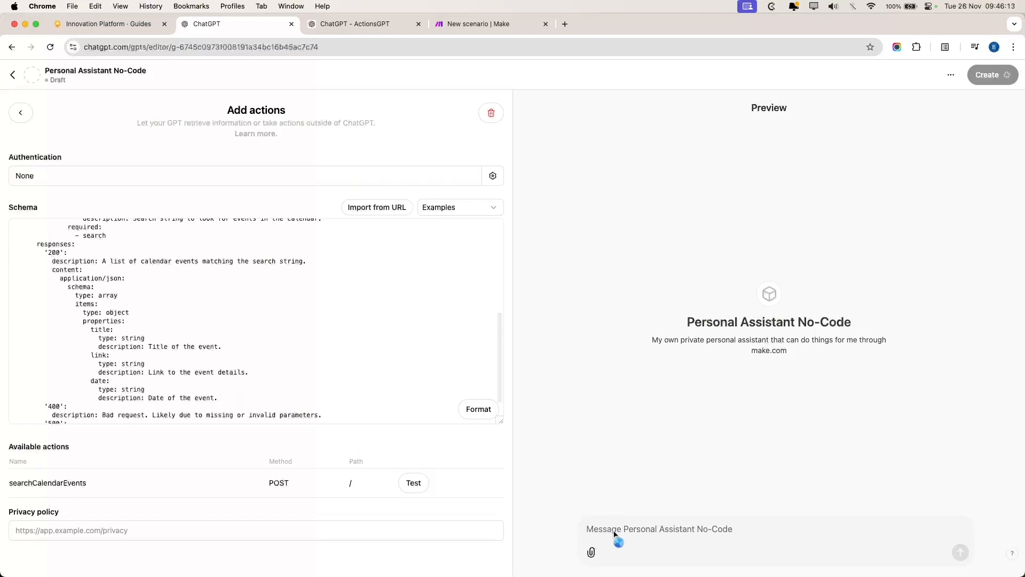
Switch to the Make scenario and start redetermining the custom webhook's data structure
{"action": "left_click", "coordinate": [482, 24]}
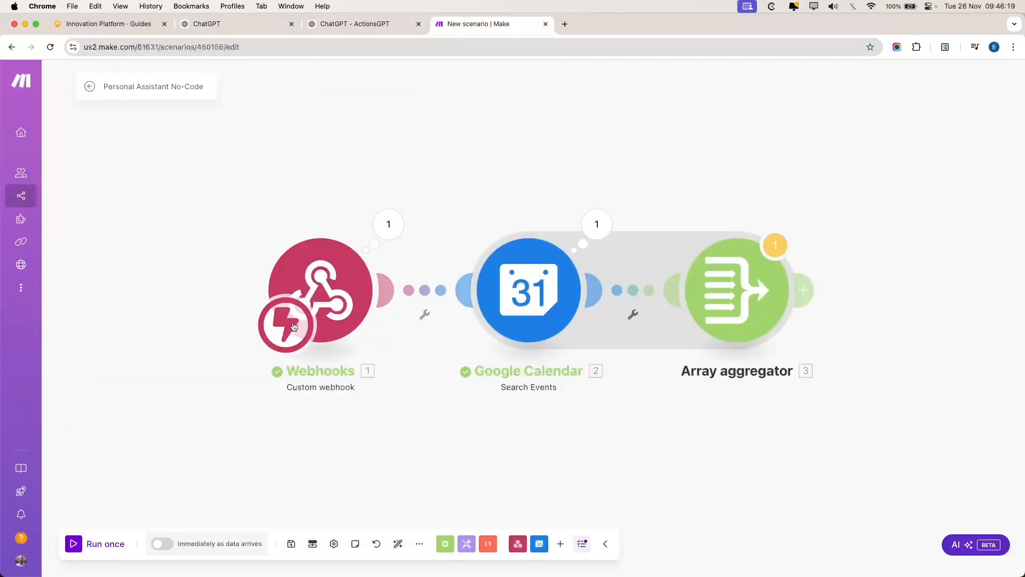
{"action": "left_click", "coordinate": [311, 304]}
{"action": "left_click", "coordinate": [475, 311]}
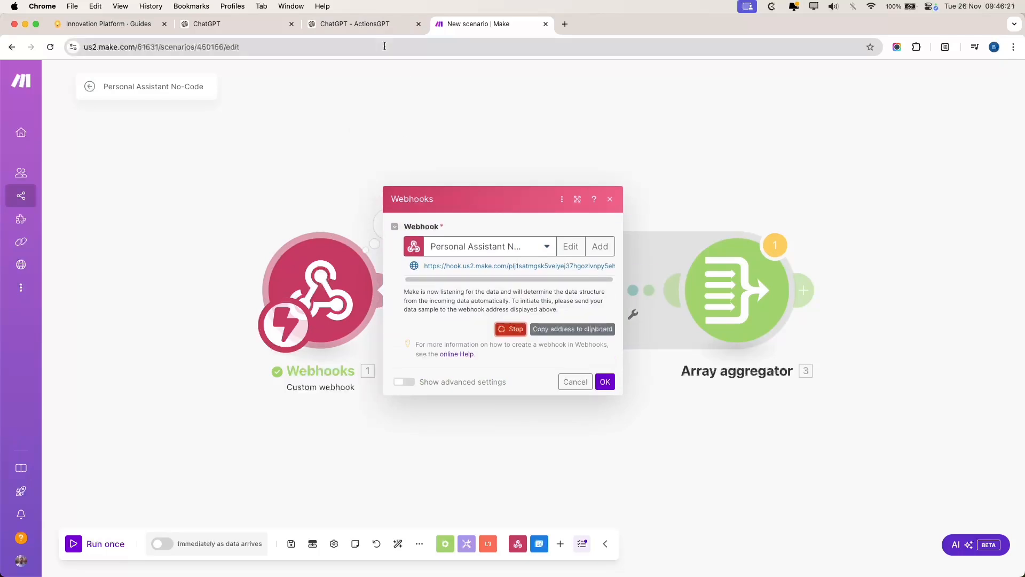
Return to the GPT editor, send the preview message 'search for "weekly" events', expand the debug call details and confirm the request to hook.us2.make.com
{"action": "left_click", "coordinate": [216, 24]}
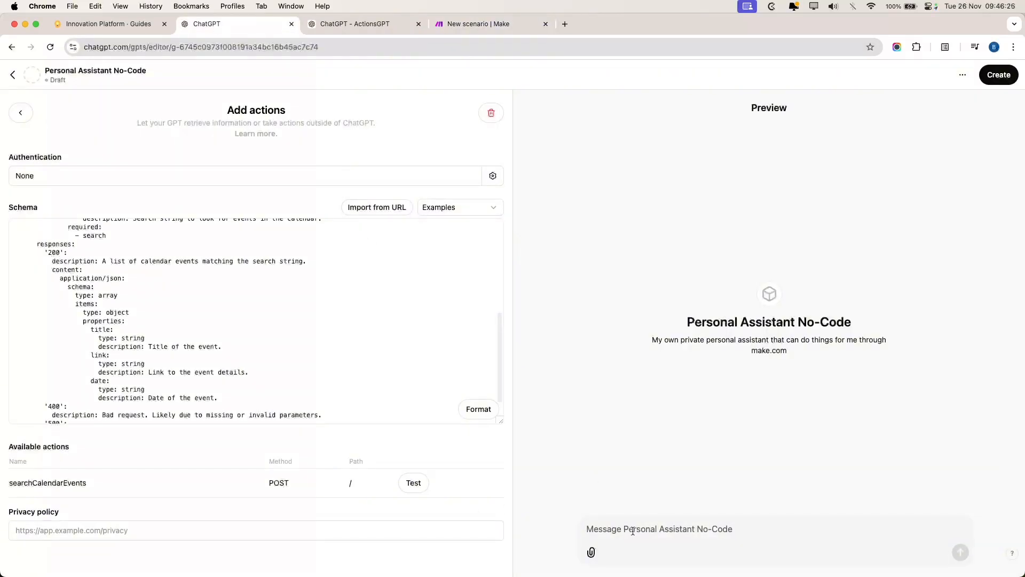
{"action": "type", "text": "search f"}
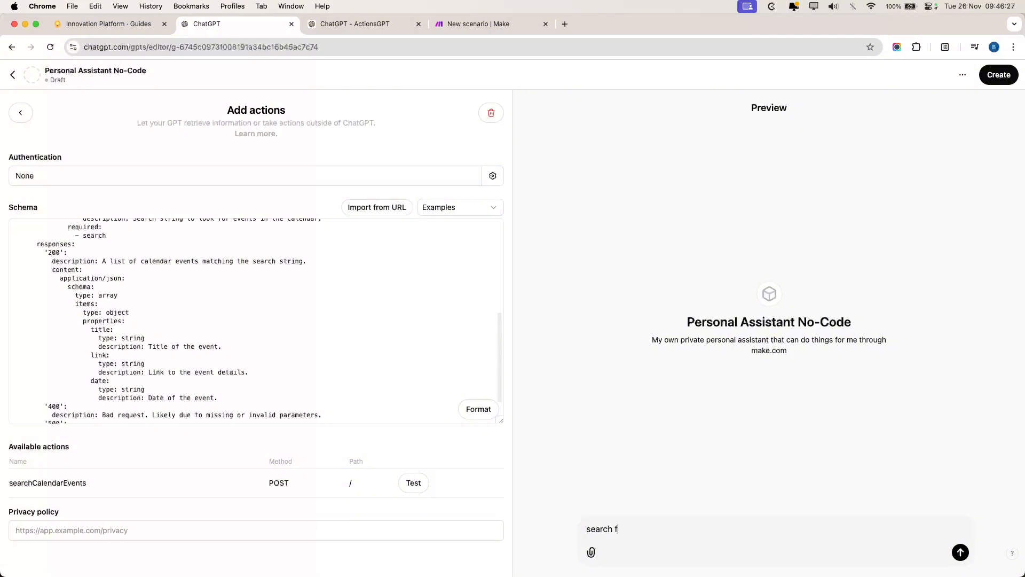
{"action": "type", "text": "or \"weeekly\"events"}
{"action": "key", "text": "alt+Left"}
{"action": "key", "text": "Return"}
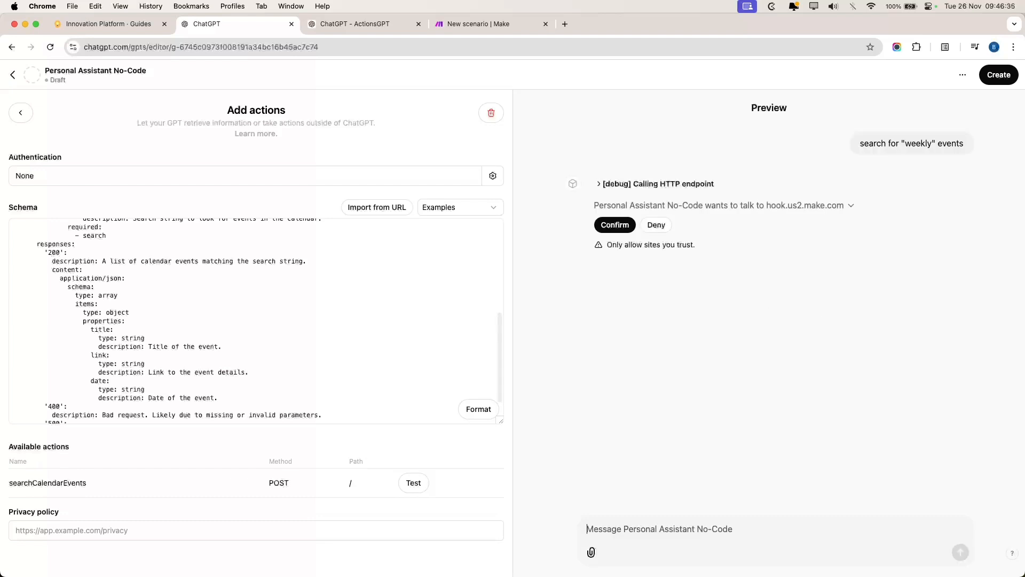
{"action": "left_click", "coordinate": [641, 185]}
{"action": "left_click", "coordinate": [615, 342]}
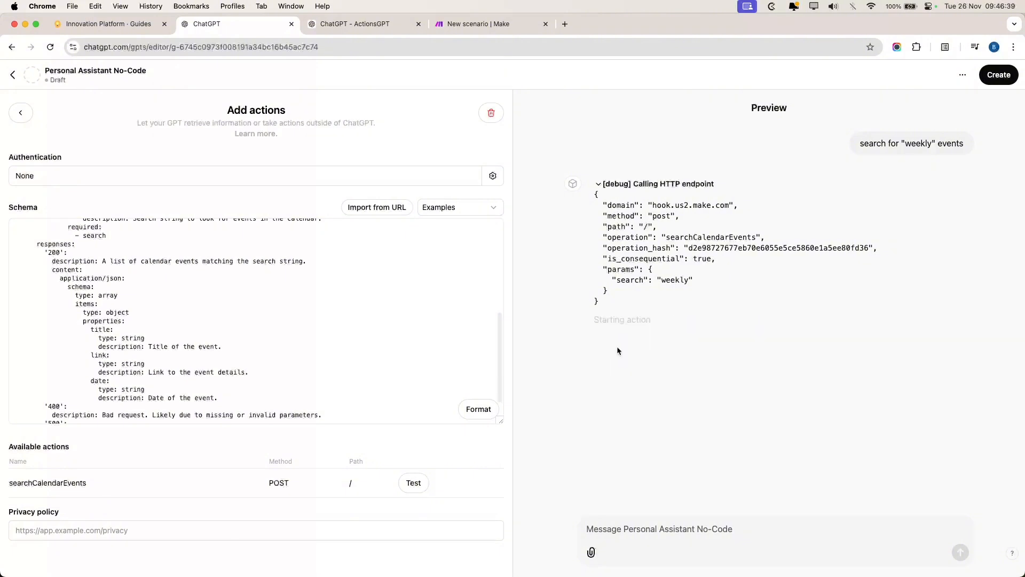
Go back to Make, check the webhook's data structure status and accept the webhook settings
{"action": "left_click", "coordinate": [460, 31]}
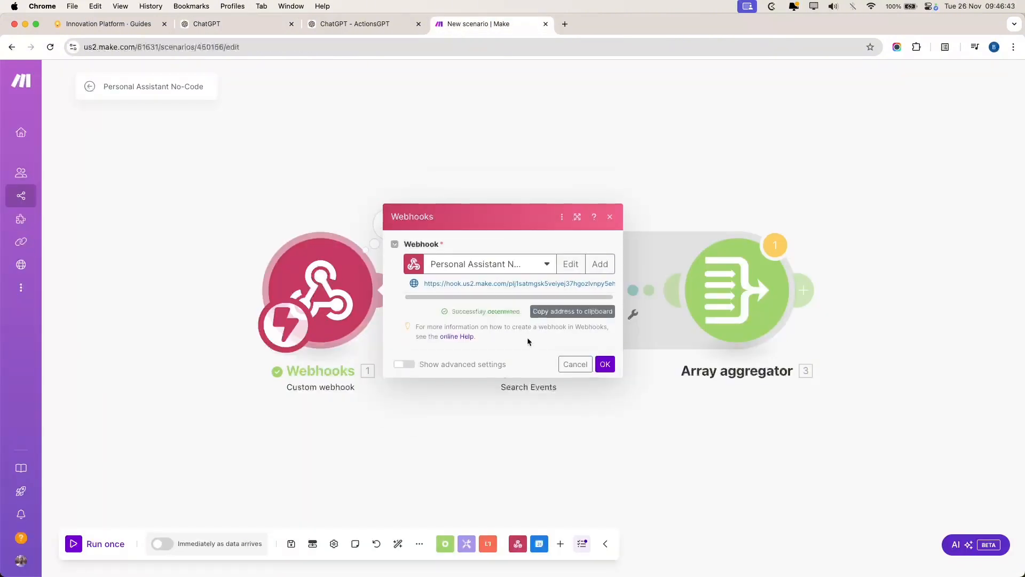
{"action": "left_click_drag", "start_coordinate": [440, 311], "coordinate": [528, 312]}
{"action": "left_click", "coordinate": [605, 364]}
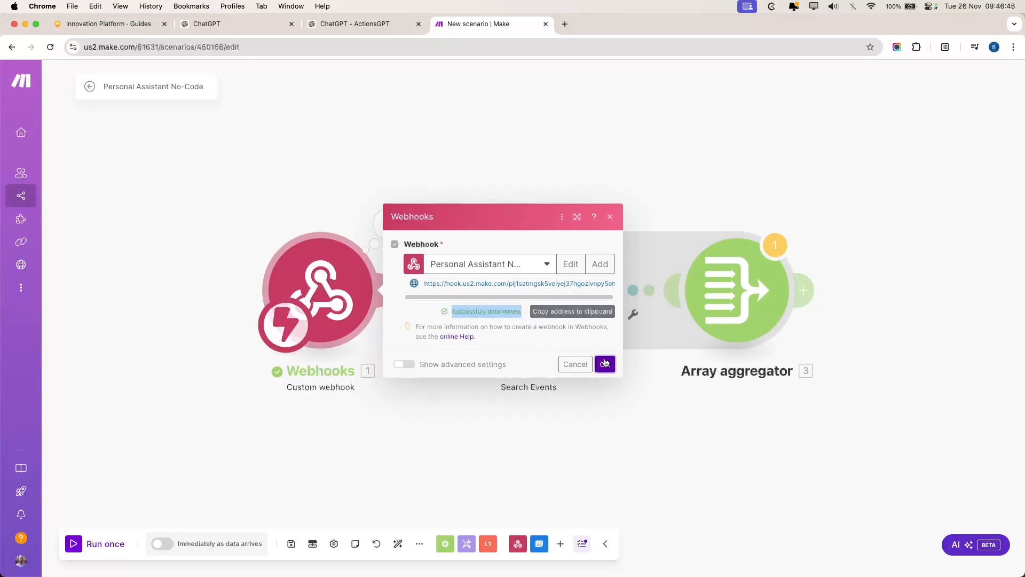
Try to run the scenario once, cancel the run, and look at the Google Calendar Search Events settings
{"action": "left_click", "coordinate": [72, 545]}
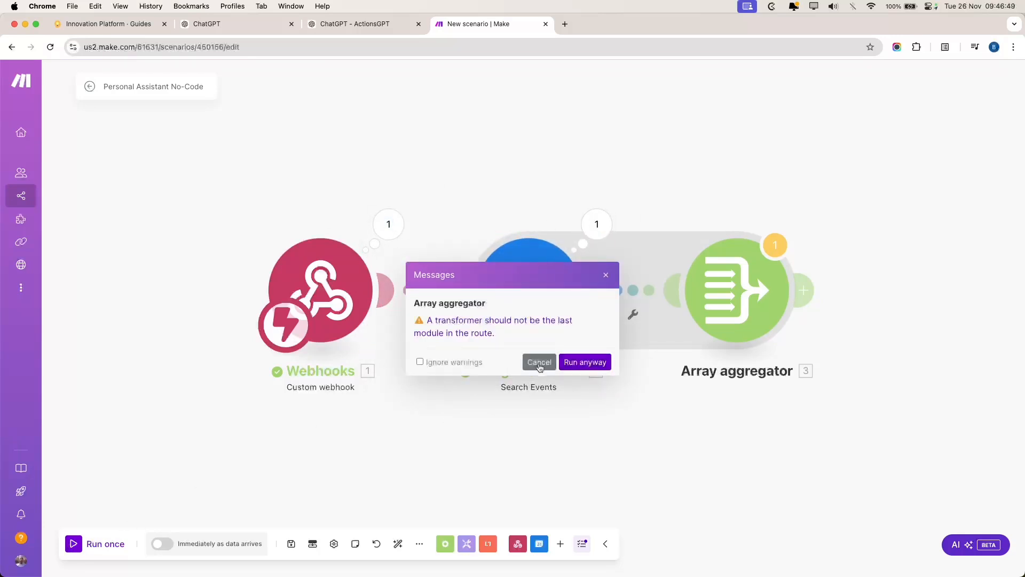
{"action": "left_click", "coordinate": [539, 362]}
{"action": "left_click", "coordinate": [593, 288]}
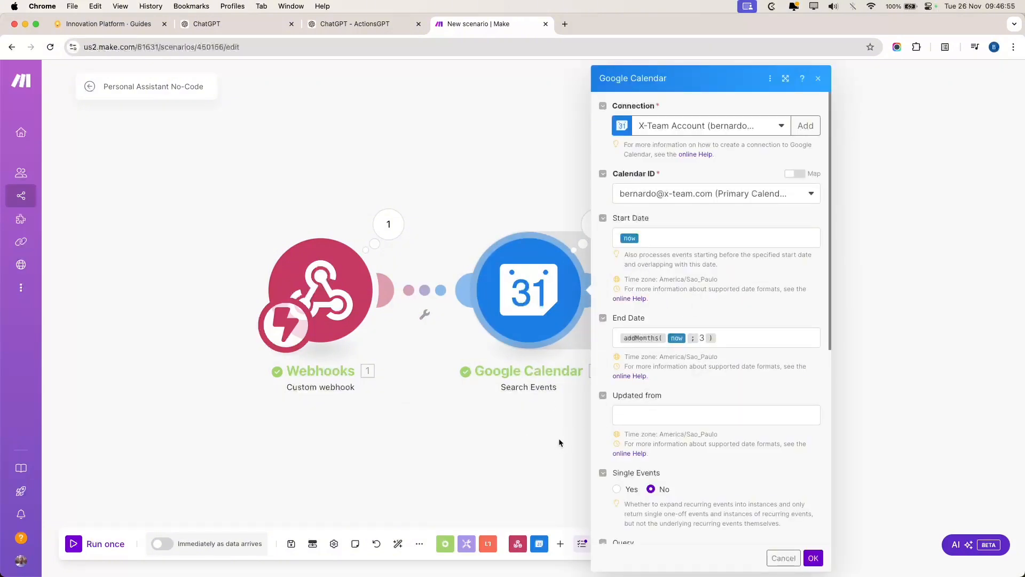
{"action": "left_click", "coordinate": [577, 414]}
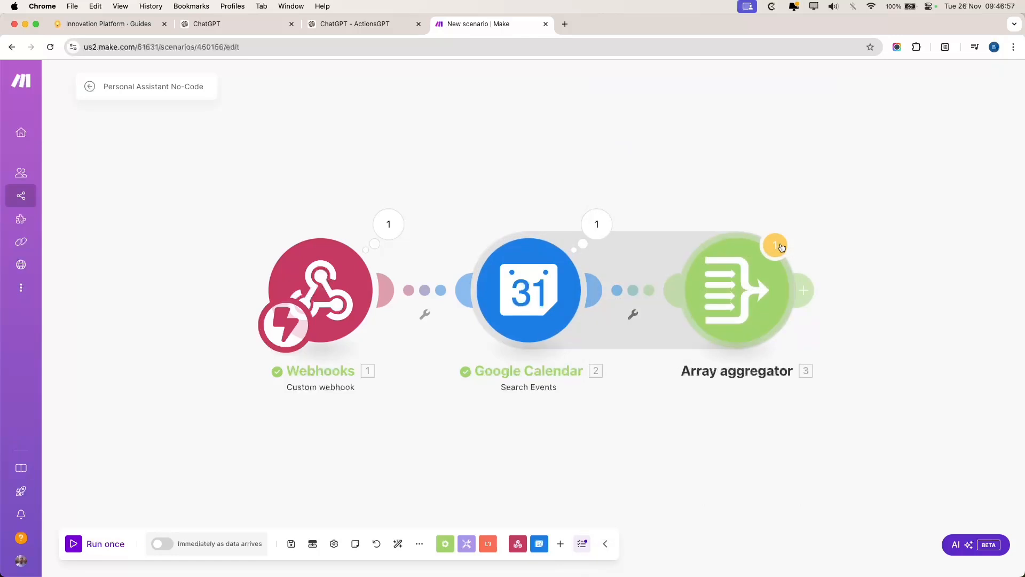
Include Html Link and Start in the Array aggregator's aggregated fields and accept its settings
{"action": "left_click", "coordinate": [744, 304]}
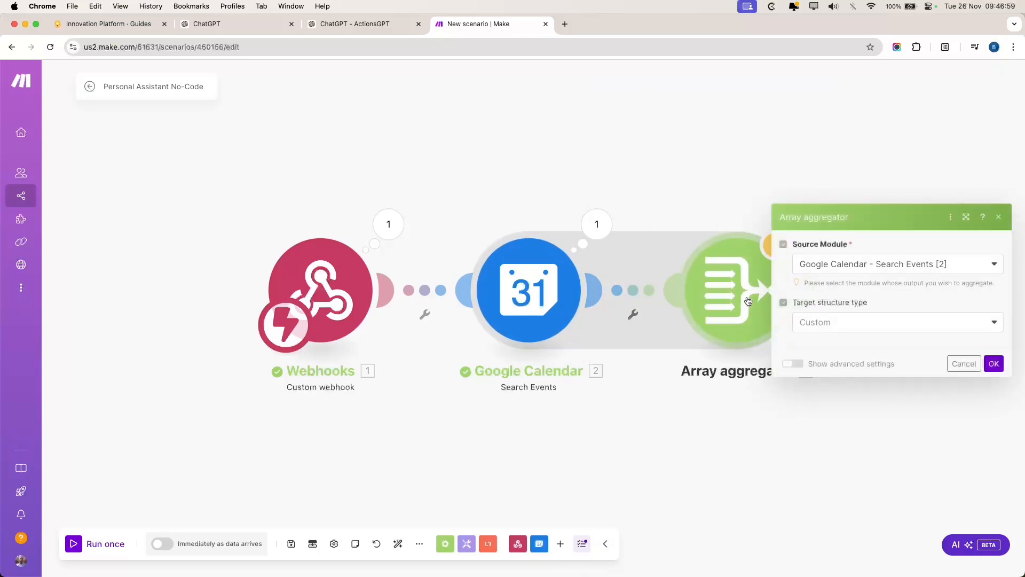
{"action": "scroll", "coordinate": [882, 332], "scroll_direction": "down", "scroll_amount": 2}
{"action": "left_click", "coordinate": [804, 364]}
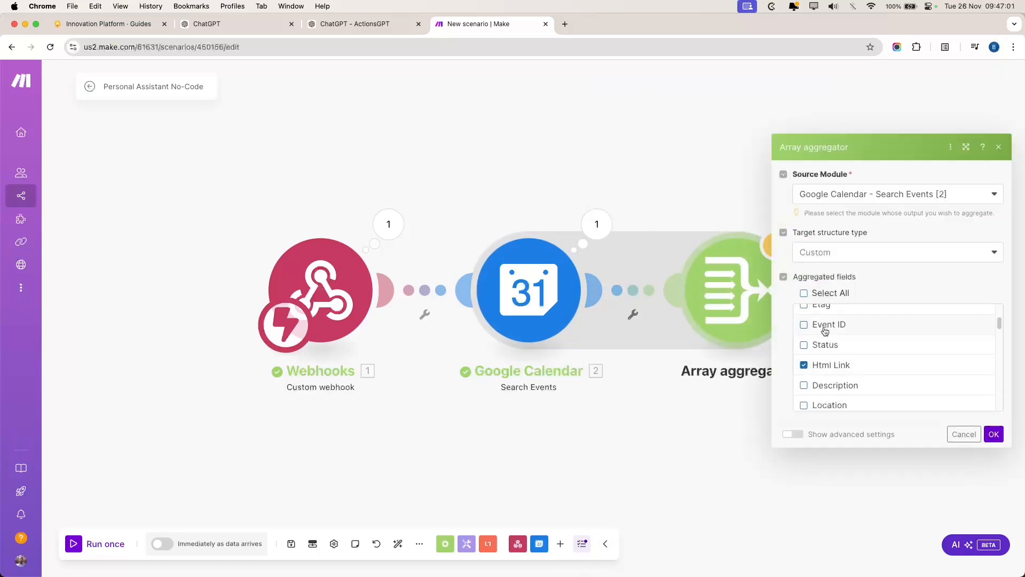
{"action": "scroll", "coordinate": [833, 367], "scroll_direction": "down", "scroll_amount": 6}
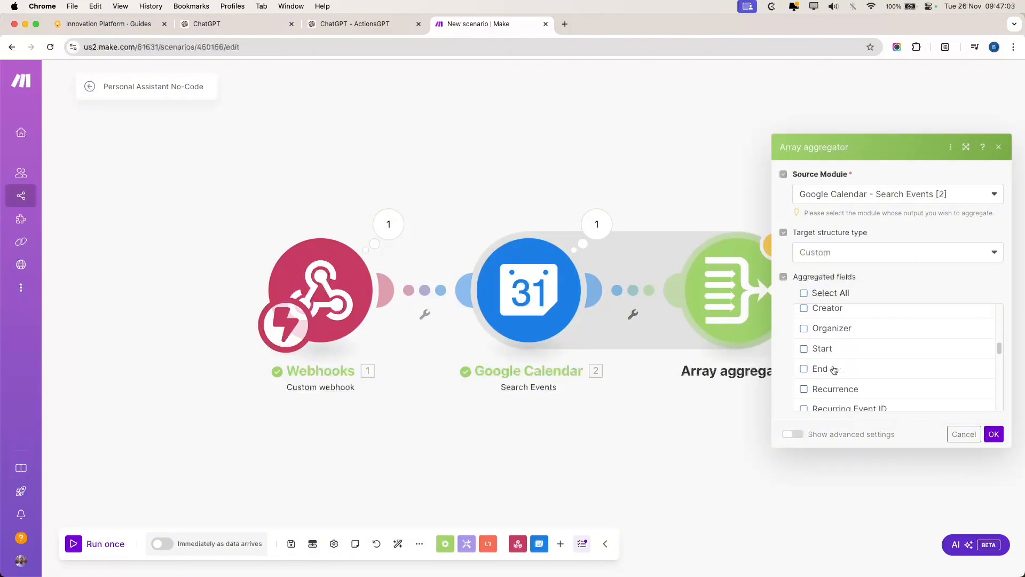
{"action": "left_click", "coordinate": [824, 350]}
{"action": "left_click", "coordinate": [994, 434]}
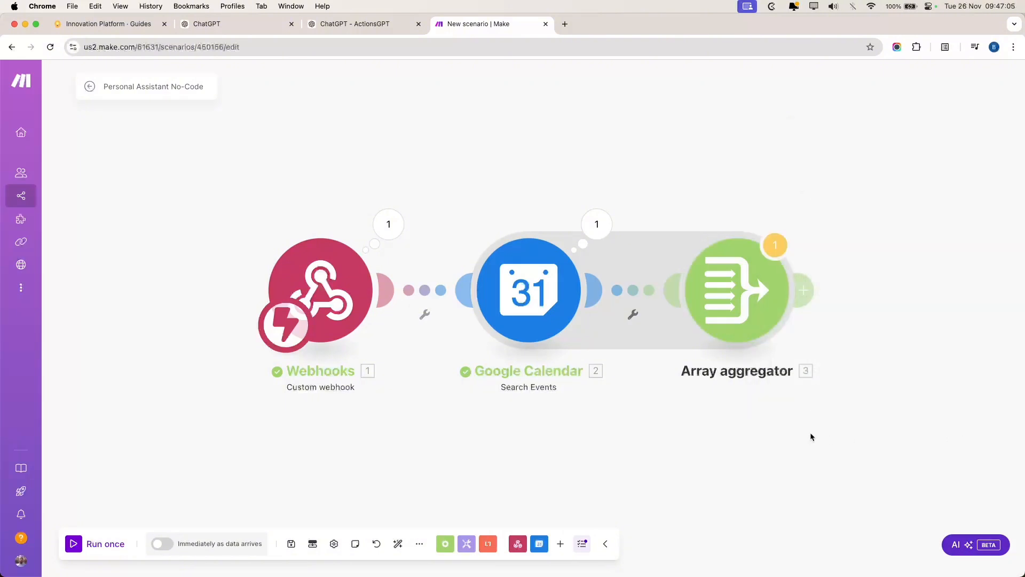
Add a JSON 'Create JSON' module after the Array aggregator
{"action": "left_click_drag", "start_coordinate": [811, 437], "coordinate": [579, 431]}
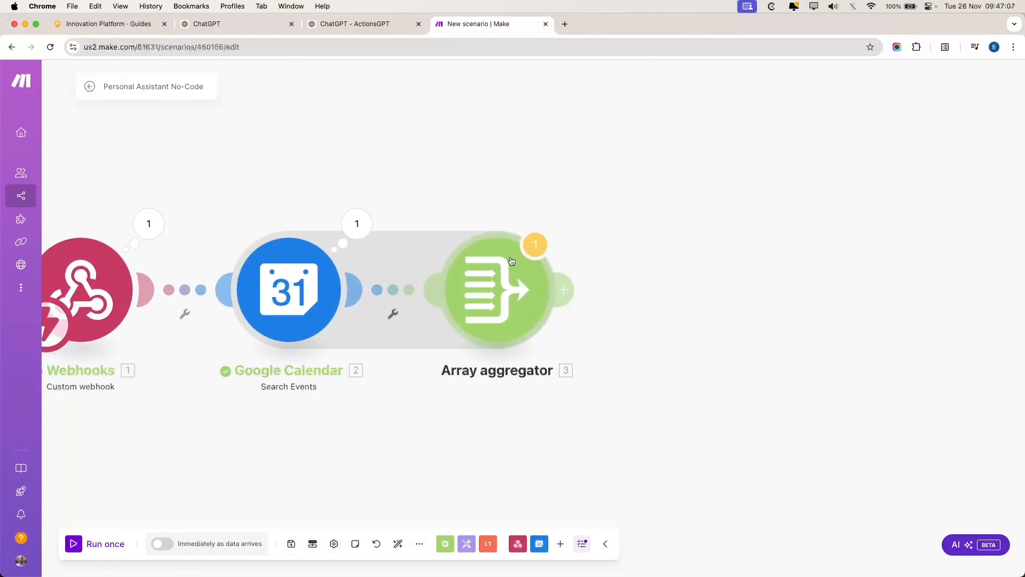
{"action": "left_click", "coordinate": [566, 290]}
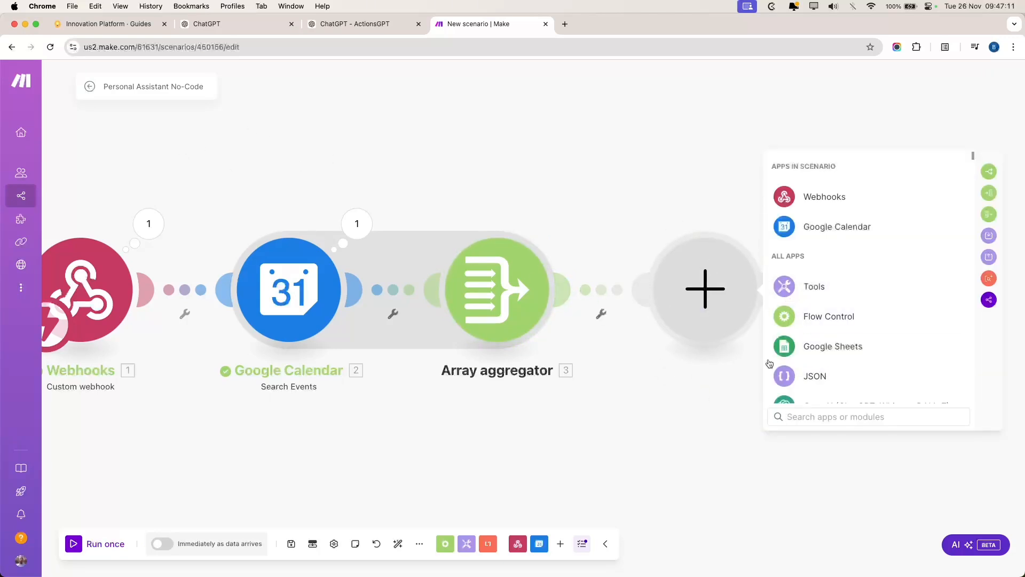
{"action": "left_click", "coordinate": [809, 379]}
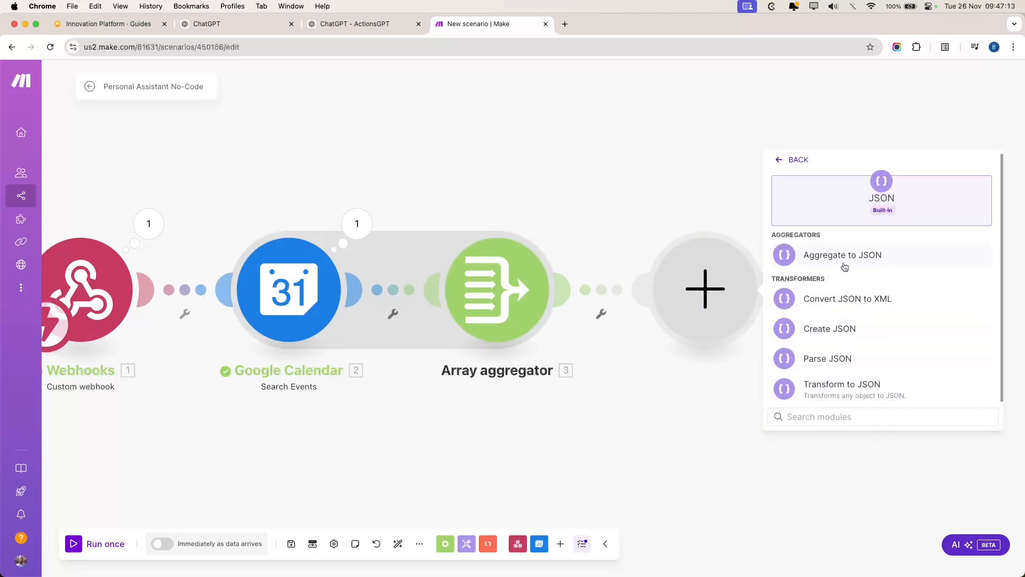
{"action": "left_click", "coordinate": [841, 329]}
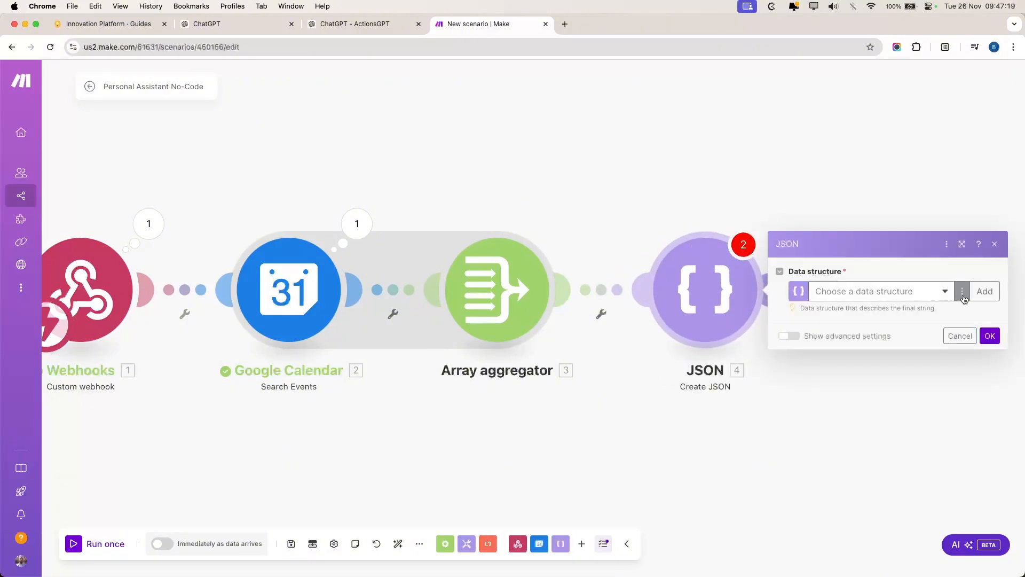
Add a data structure named 'Personal Assistant No-Code' for the JSON module and try to save it
{"action": "left_click", "coordinate": [984, 291]}
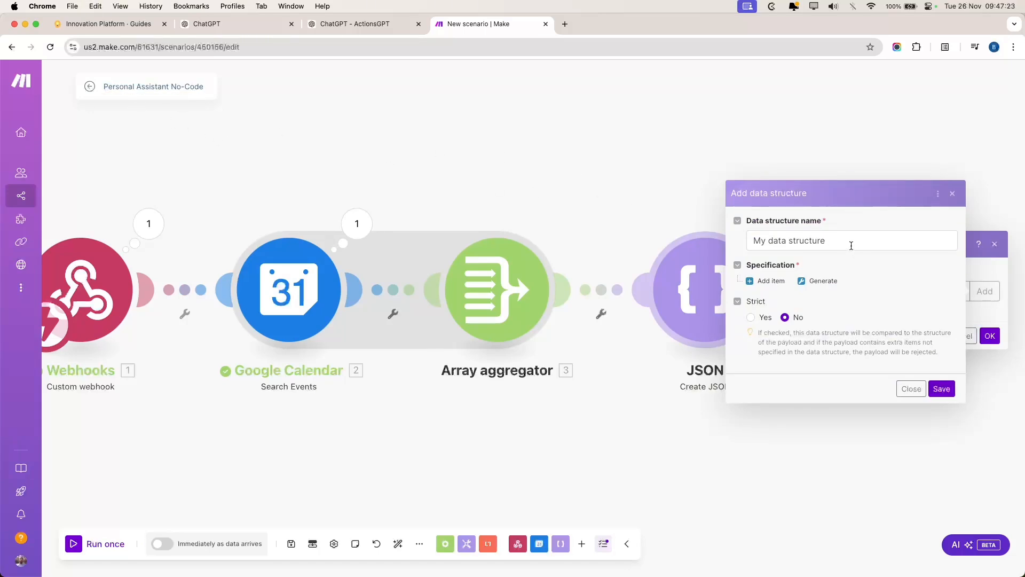
{"action": "left_click", "coordinate": [851, 246]}
{"action": "type", "text": "Personal Assistant No-Code"}
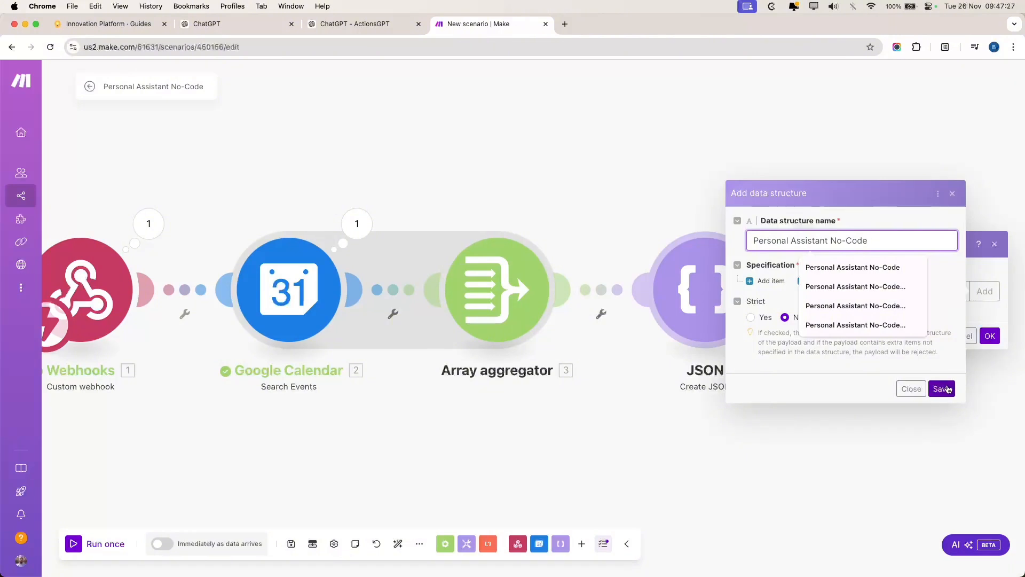
{"action": "left_click", "coordinate": [946, 392]}
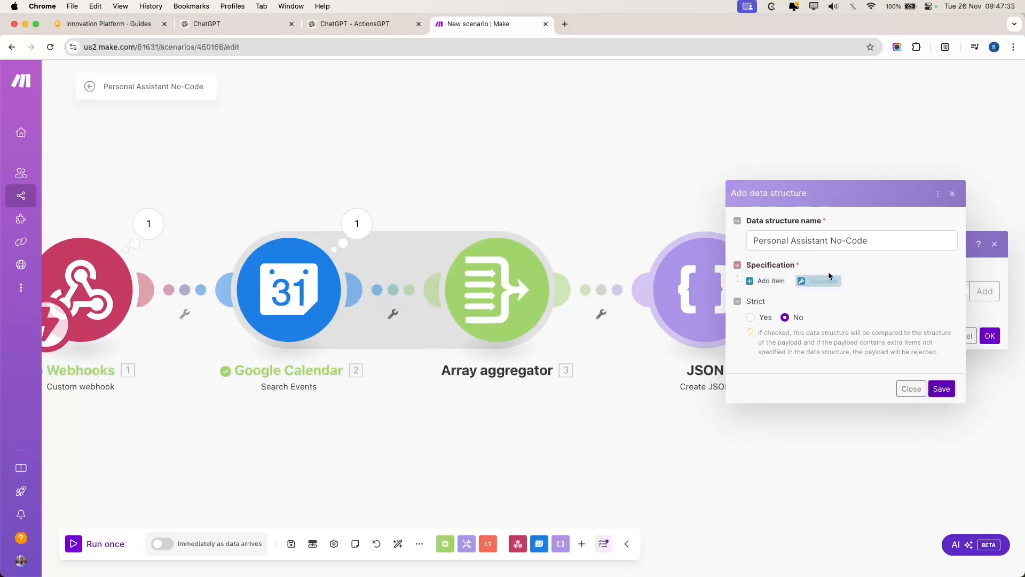
Enter JSON sample data for the specification, an array with one object whose title, link and date are "test", and try to generate from it
{"action": "left_click", "coordinate": [823, 272]}
{"action": "left_click", "coordinate": [610, 287]}
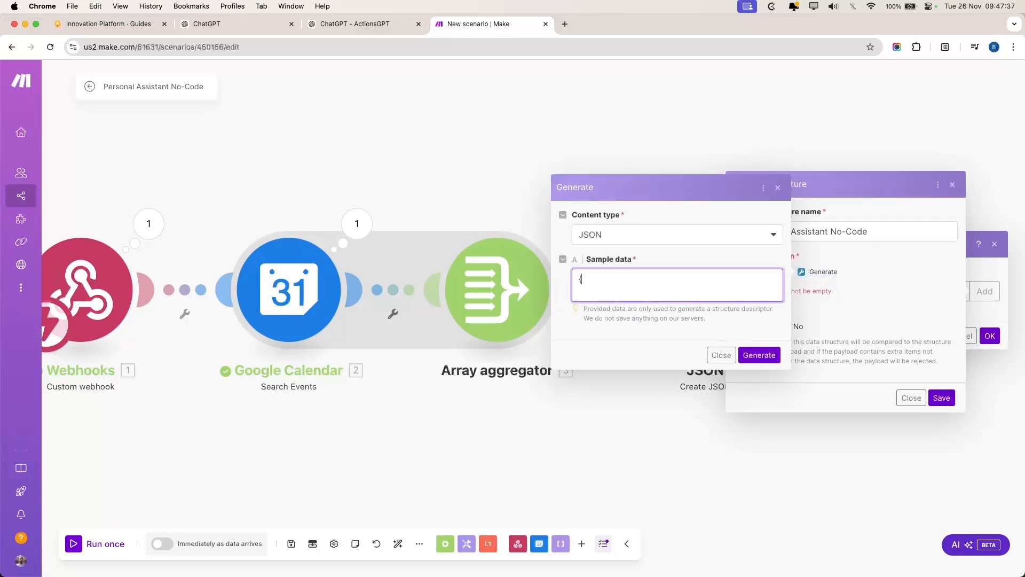
{"action": "key", "text": "Return"}
{"action": "key", "text": "super+a"}
{"action": "key", "text": "BackSpace"}
{"action": "key", "text": "Return"}
{"action": "type", "text": "{ title: \"test"}
{"action": "type", "text": ", link\""}
{"action": "type", "text": "tes"}
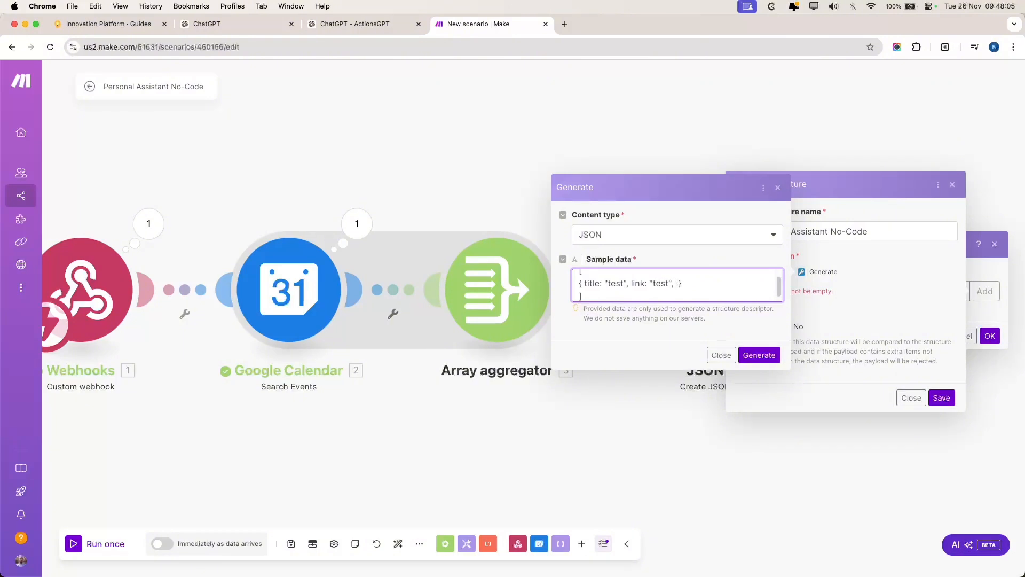
{"action": "type", "text": "date:\""}
{"action": "key", "text": "BackSpace"}
{"action": "type", "text": "\"\""}
{"action": "key", "text": "Left"}
{"action": "type", "text": "dates"}
{"action": "key", "text": "alt+shift+Left"}
{"action": "key", "text": "BackSpace"}
{"action": "type", "text": "test"}
{"action": "left_click", "coordinate": [775, 356]}
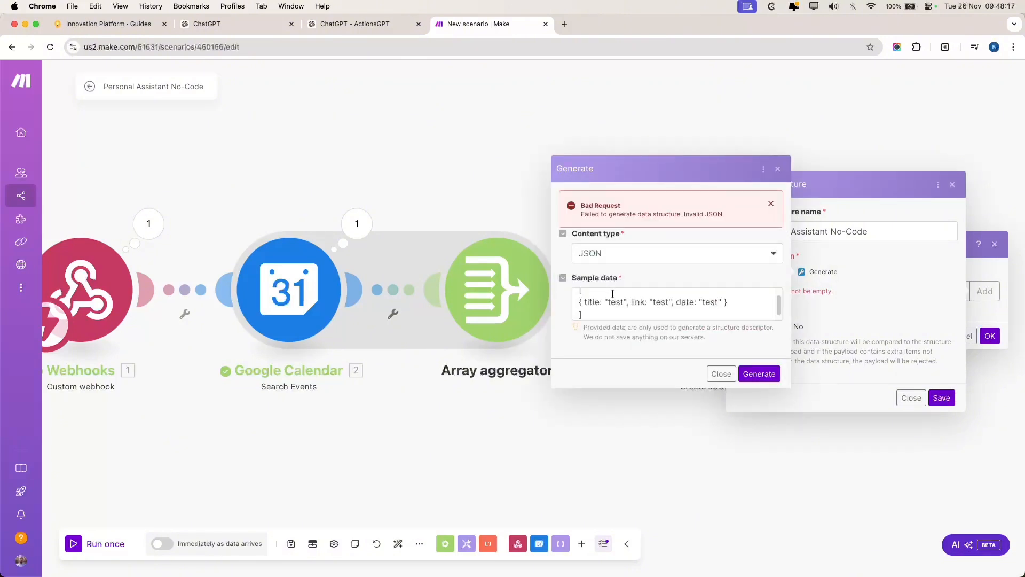
Put the title, link and date keys of the sample data in double quotes, generate the specification and review its fields
{"action": "left_click", "coordinate": [593, 305]}
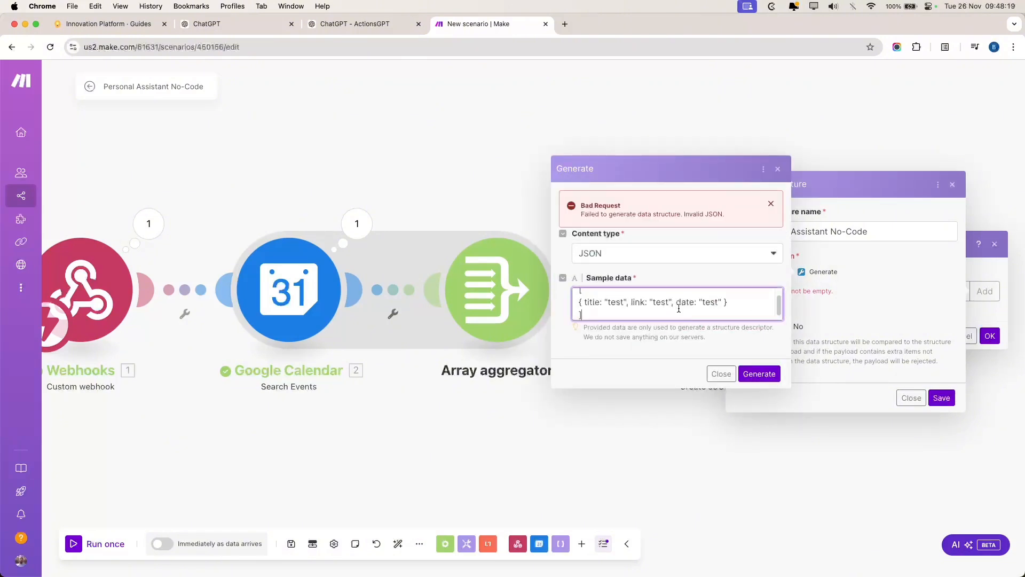
{"action": "left_click", "coordinate": [588, 302]}
{"action": "type", "text": "\""}
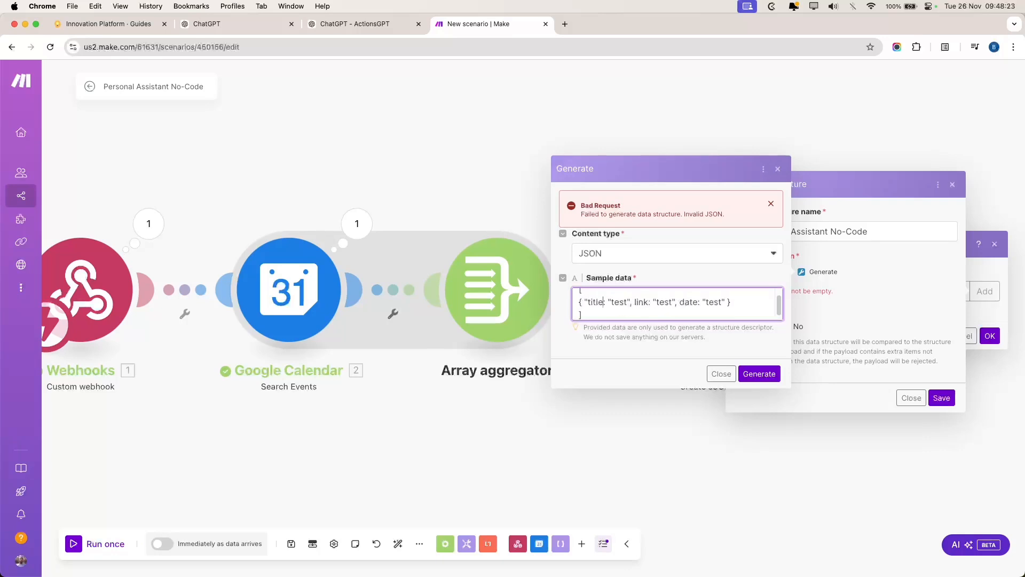
{"action": "left_click", "coordinate": [604, 302]}
{"action": "type", "text": "\":"}
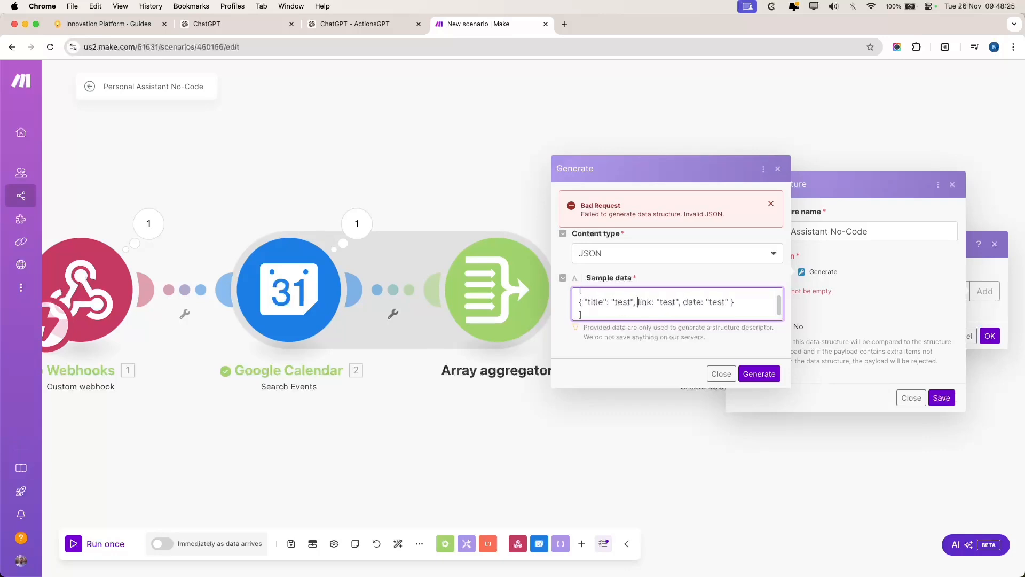
{"action": "type", "text": "\""}
{"action": "type", "text": "\""}
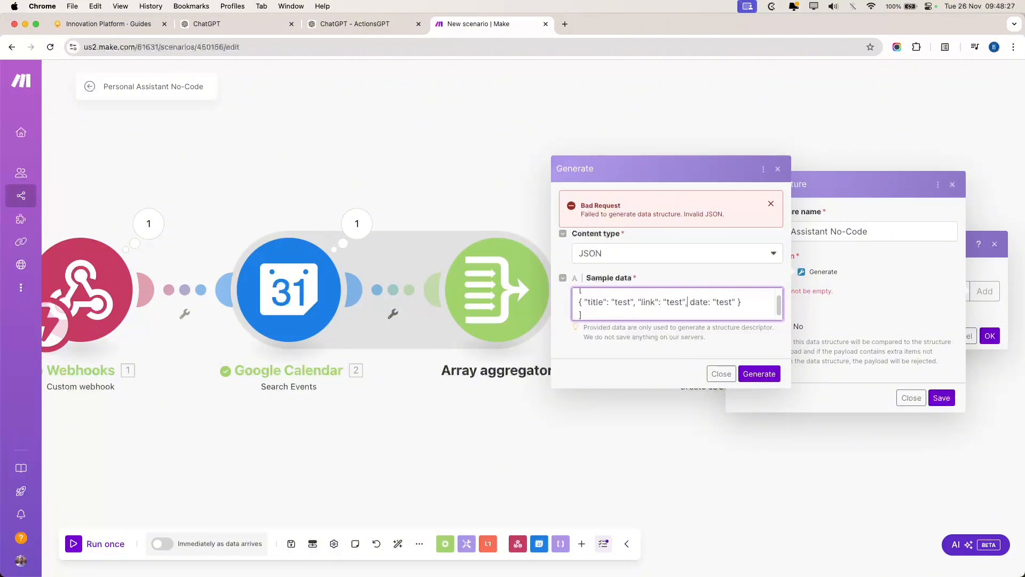
{"action": "left_click", "coordinate": [691, 302]}
{"action": "type", "text": "\""}
{"action": "type", "text": "\""}
{"action": "left_click", "coordinate": [760, 373]}
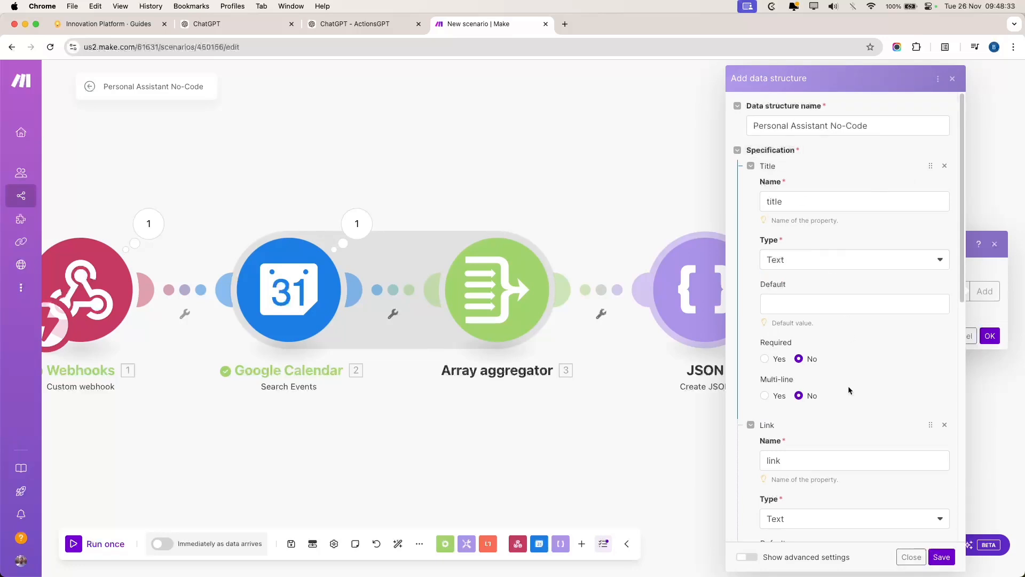
{"action": "scroll", "coordinate": [849, 382], "scroll_direction": "down", "scroll_amount": 4}
{"action": "scroll", "coordinate": [851, 377], "scroll_direction": "down", "scroll_amount": 7}
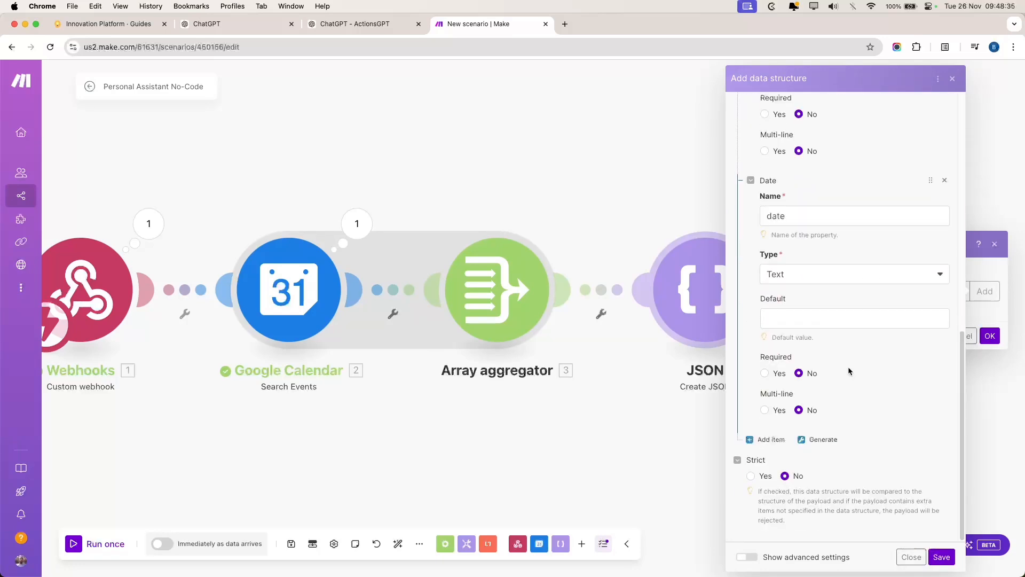
{"action": "scroll", "coordinate": [848, 360], "scroll_direction": "up", "scroll_amount": 10}
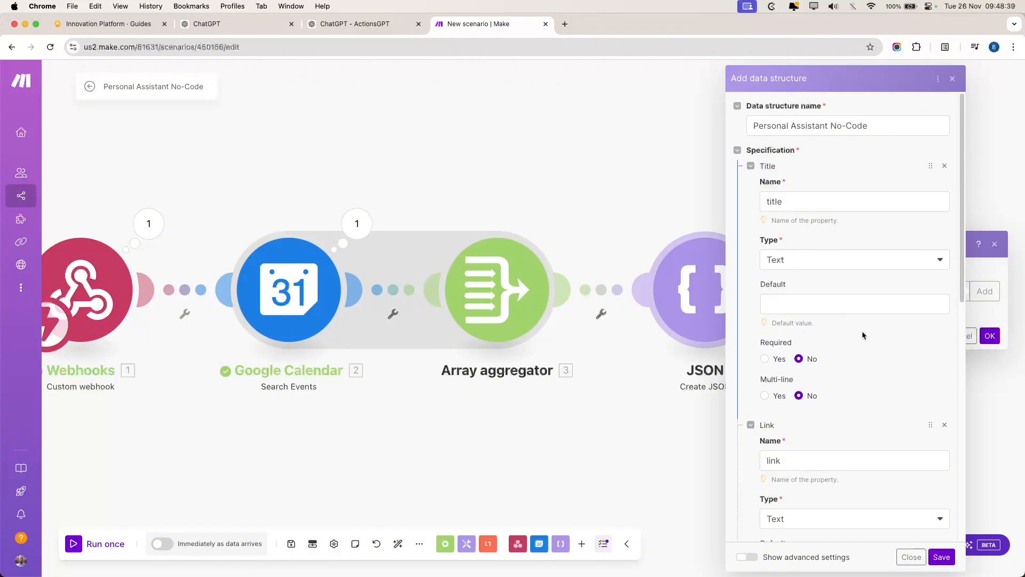
Save the data structure and expand the Array aggregator's items as mapping options for the JSON module's Title
{"action": "left_click", "coordinate": [942, 557]}
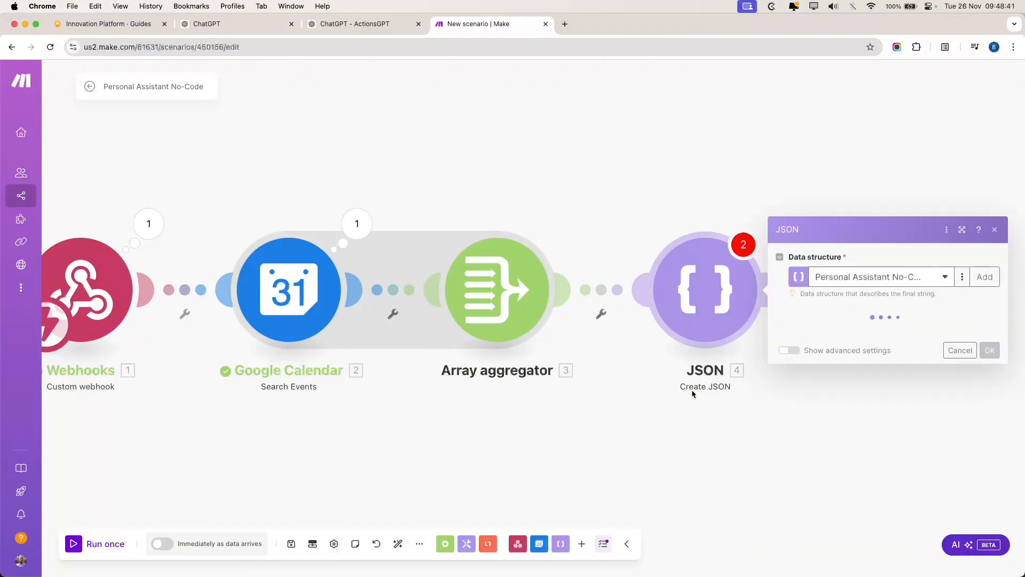
{"action": "left_click", "coordinate": [804, 279]}
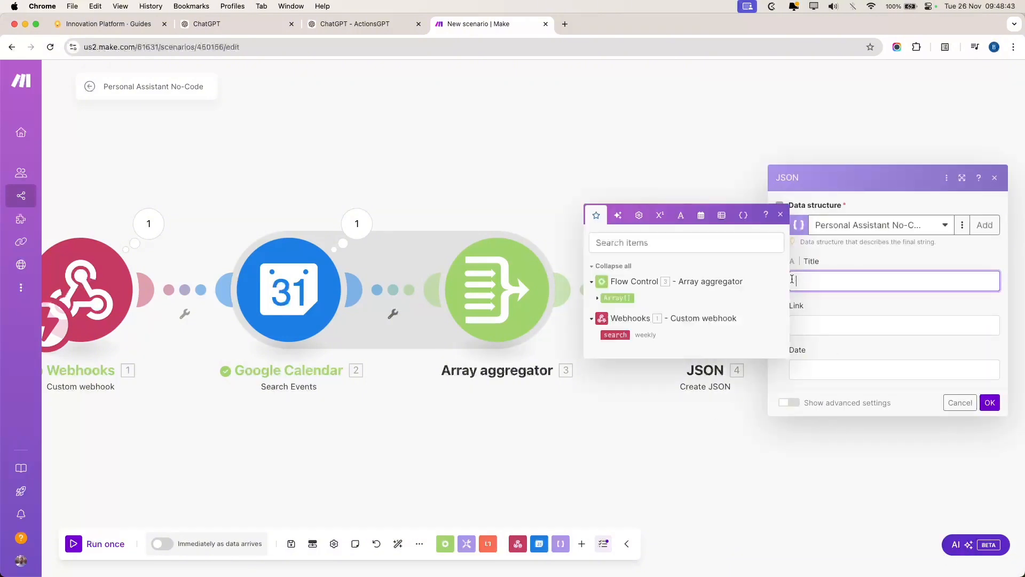
{"action": "left_click", "coordinate": [598, 298]}
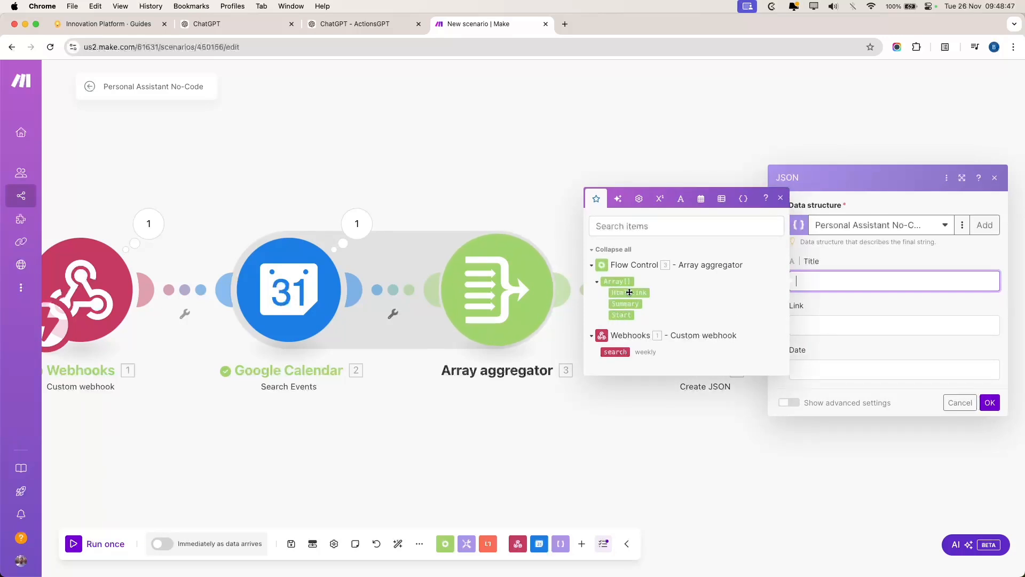
Edit the JSON module's data structure, delete its title, link and date items and open the specification generator
{"action": "left_click", "coordinate": [963, 225]}
{"action": "left_click", "coordinate": [940, 244]}
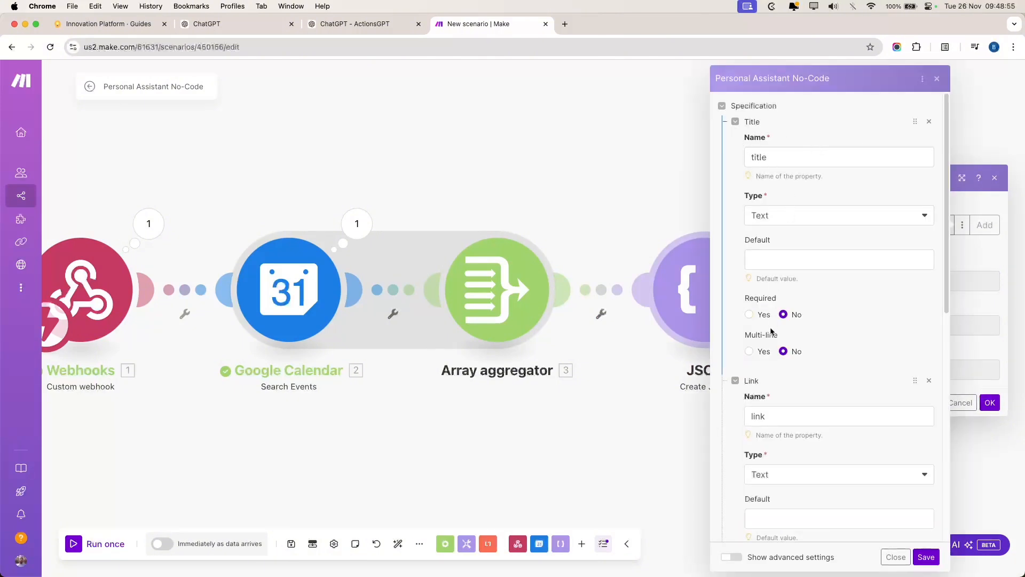
{"action": "left_click", "coordinate": [930, 122]}
{"action": "left_click", "coordinate": [930, 122]}
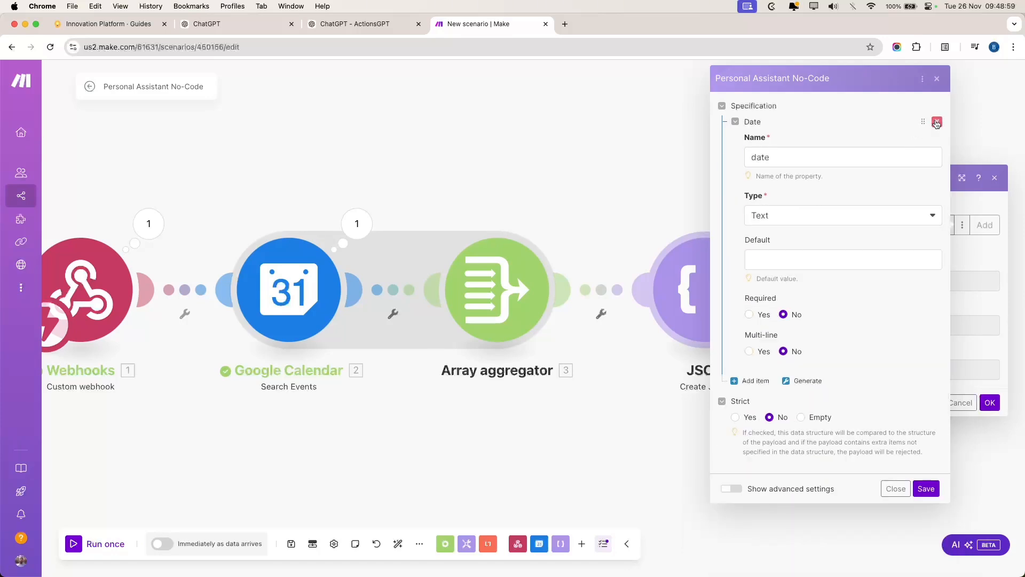
{"action": "left_click", "coordinate": [930, 123]}
{"action": "left_click", "coordinate": [807, 193]}
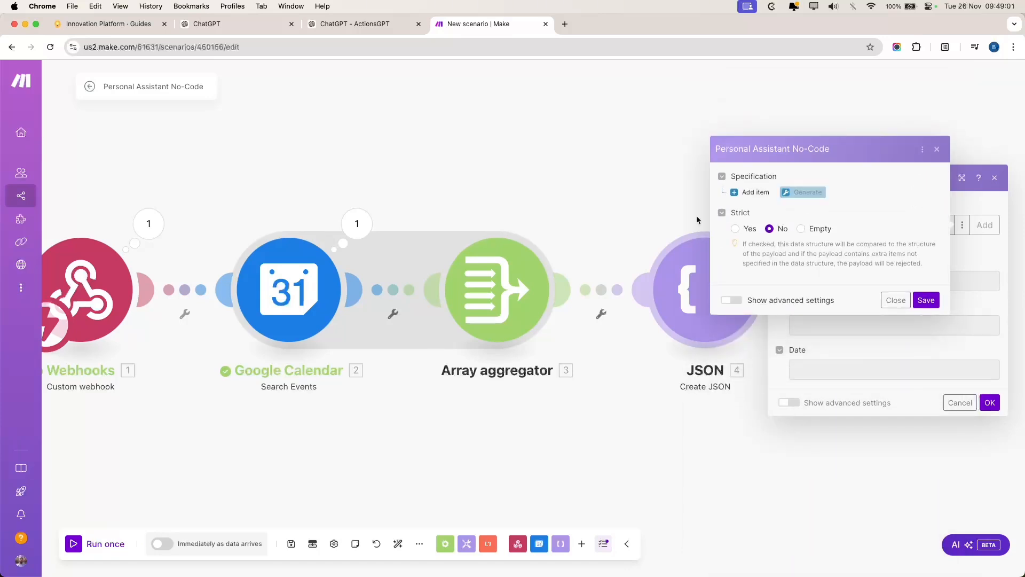
{"action": "left_click", "coordinate": [593, 201]}
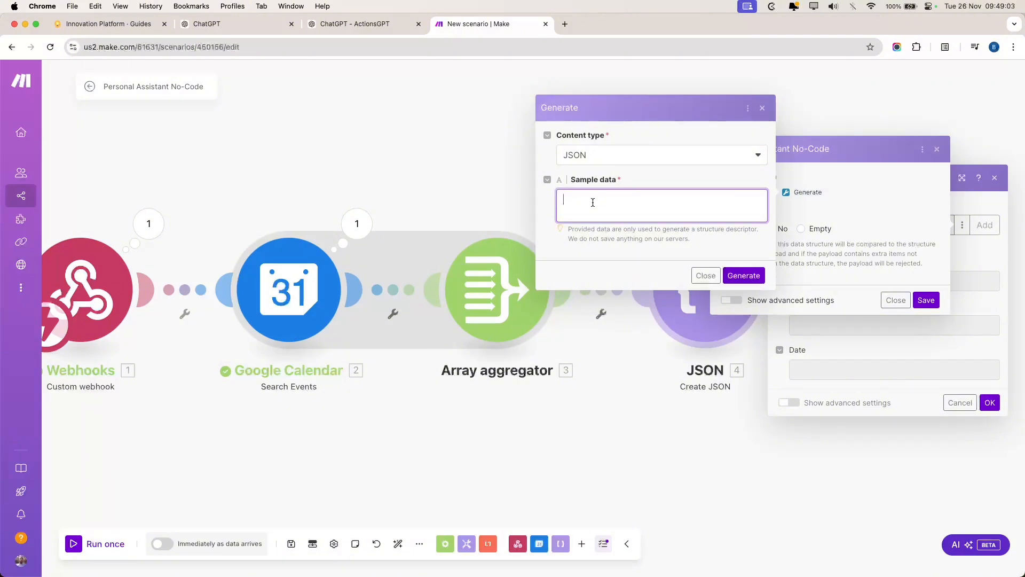
{"action": "type", "text": "Personal Assistant No-Code"}
{"action": "key", "text": "super+z"}
{"action": "type", "text": "{{"}
{"action": "type", "text": "}"}
{"action": "key", "text": "Return"}
{"action": "key", "text": "super+a"}
{"action": "key", "text": "BackSpace"}
Begin the JSON sample data as an object with an events key that holds an array containing one object
{"action": "type", "text": "{"}
{"action": "key", "text": "Return"}
{"action": "type", "text": "events"}
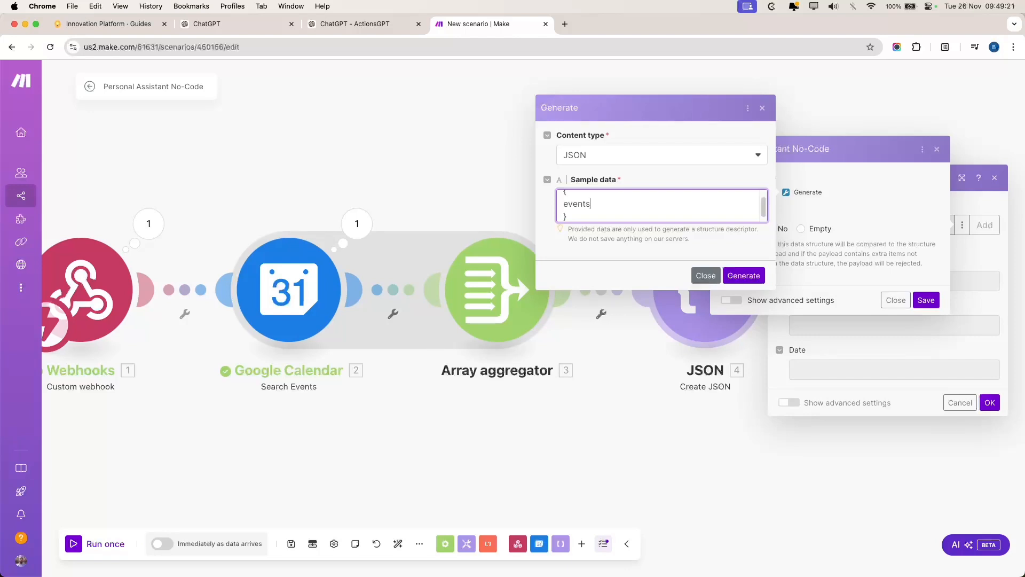
{"action": "type", "text": " : ["}
{"action": "key", "text": "BackSpace"}
{"action": "key", "text": "Return"}
{"action": "key", "text": "Return"}
{"action": "type", "text": "{}"}
{"action": "key", "text": "Return"}
Give the object inside the events array title, link and date keys, each with value "text", and try to generate the specification
{"action": "type", "text": "title: \""}
{"action": "type", "text": "strn"}
{"action": "key", "text": "BackSpace"}
{"action": "key", "text": "BackSpace"}
{"action": "key", "text": "BackSpace"}
{"action": "key", "text": "BackSpace"}
{"action": "type", "text": "text\", link: \"text"}
{"action": "type", "text": ", date: \"t"}
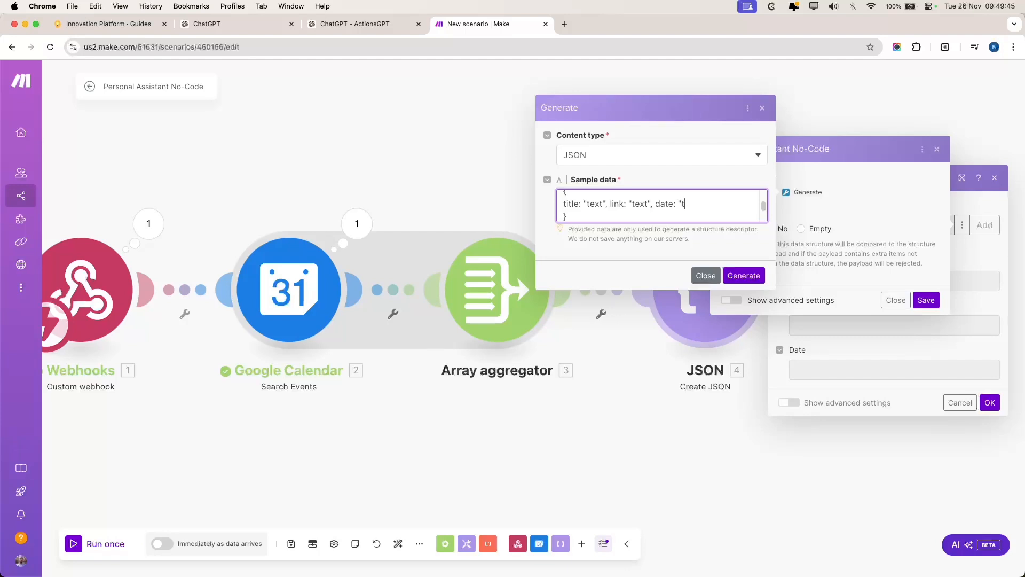
{"action": "type", "text": "est\""}
{"action": "key", "text": "super+a"}
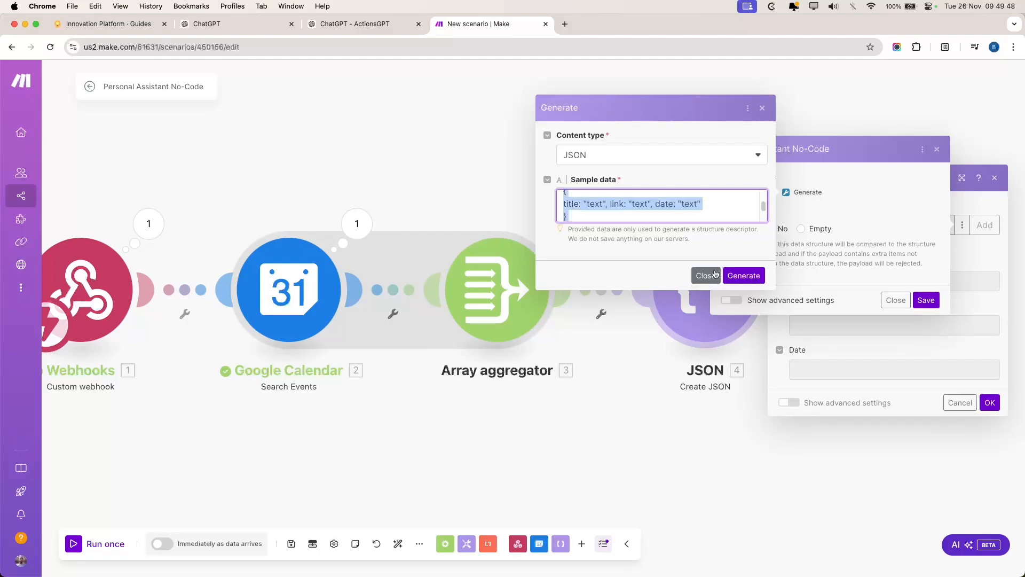
{"action": "left_click", "coordinate": [745, 277]}
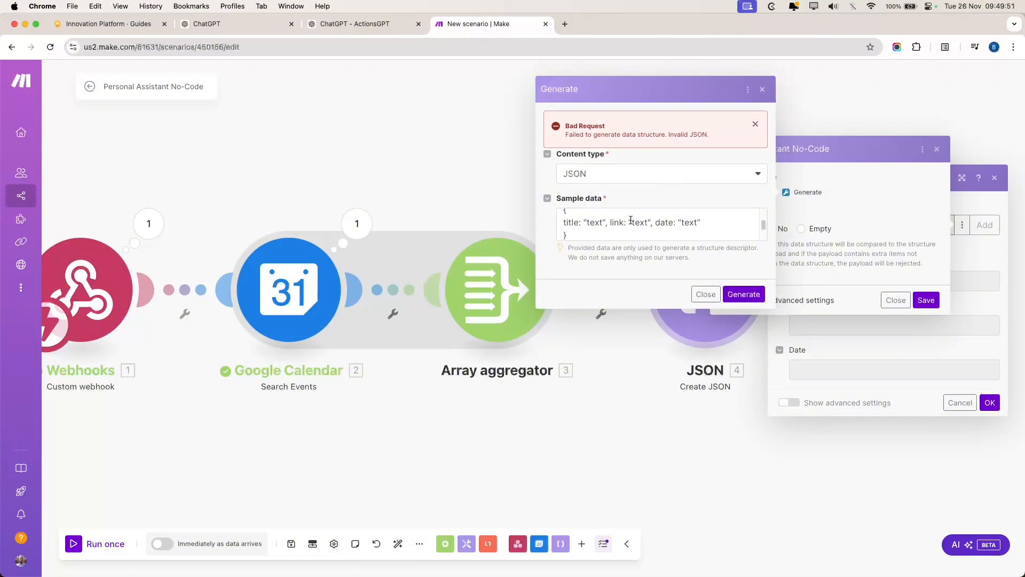
Put the title, link and date keys of the sample data in double quotes and try generating again
{"action": "left_click", "coordinate": [611, 223]}
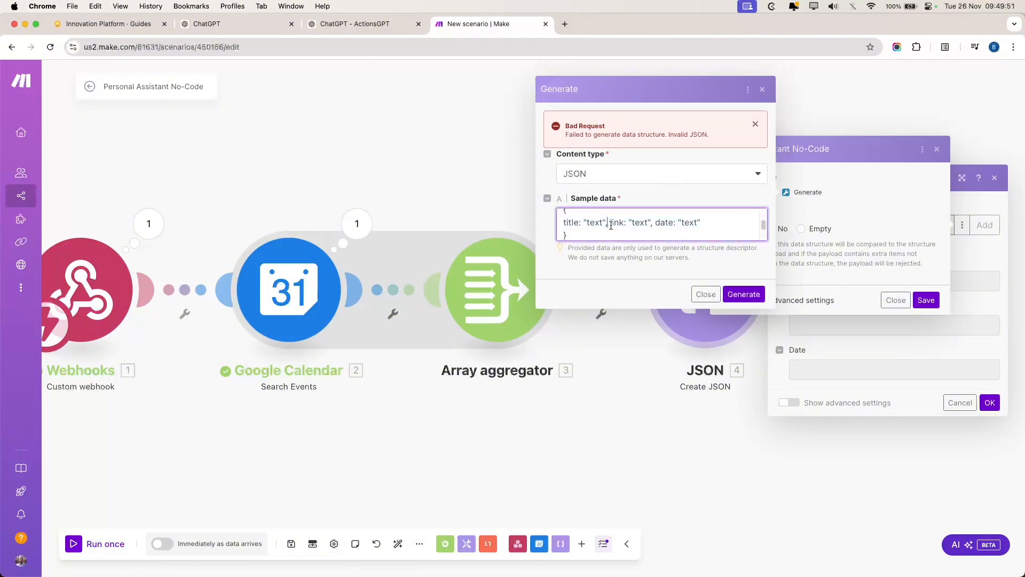
{"action": "left_click", "coordinate": [565, 223]}
{"action": "type", "text": "\""}
{"action": "left_click", "coordinate": [584, 222]}
{"action": "type", "text": "\""}
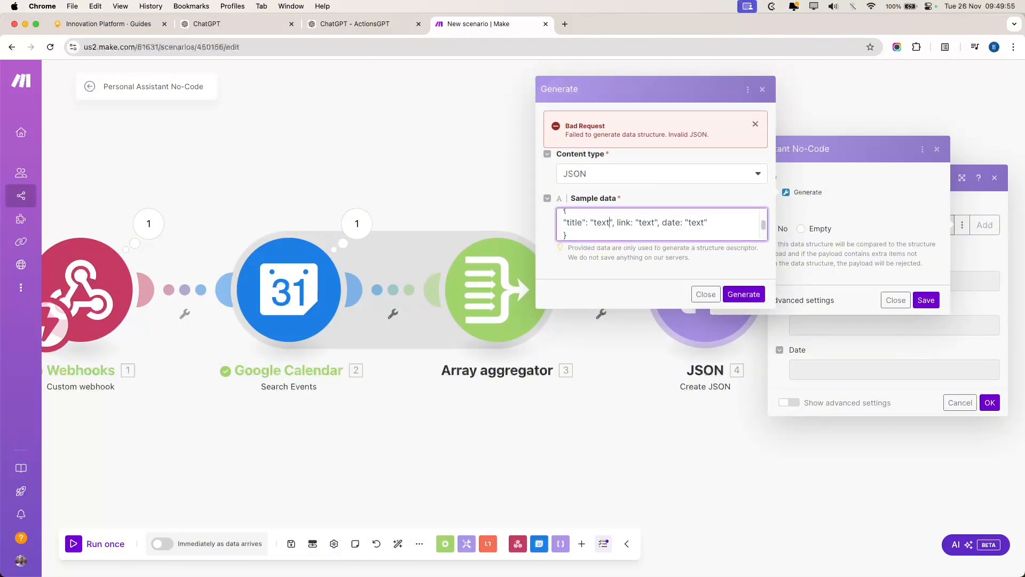
{"action": "type", "text": "\""}
{"action": "left_click", "coordinate": [635, 223]}
{"action": "type", "text": "\": "}
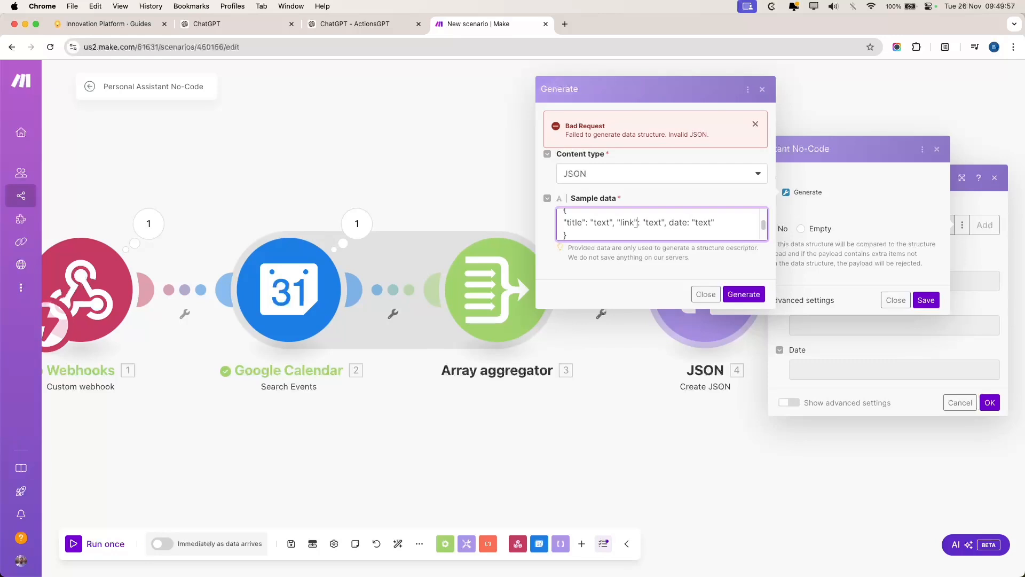
{"action": "type", "text": "\""}
{"action": "left_click", "coordinate": [693, 222]}
{"action": "type", "text": "\""}
{"action": "left_click", "coordinate": [745, 295]}
Put the events key of the sample data in double quotes and generate the specification
{"action": "scroll", "coordinate": [632, 229], "scroll_direction": "up", "scroll_amount": 2}
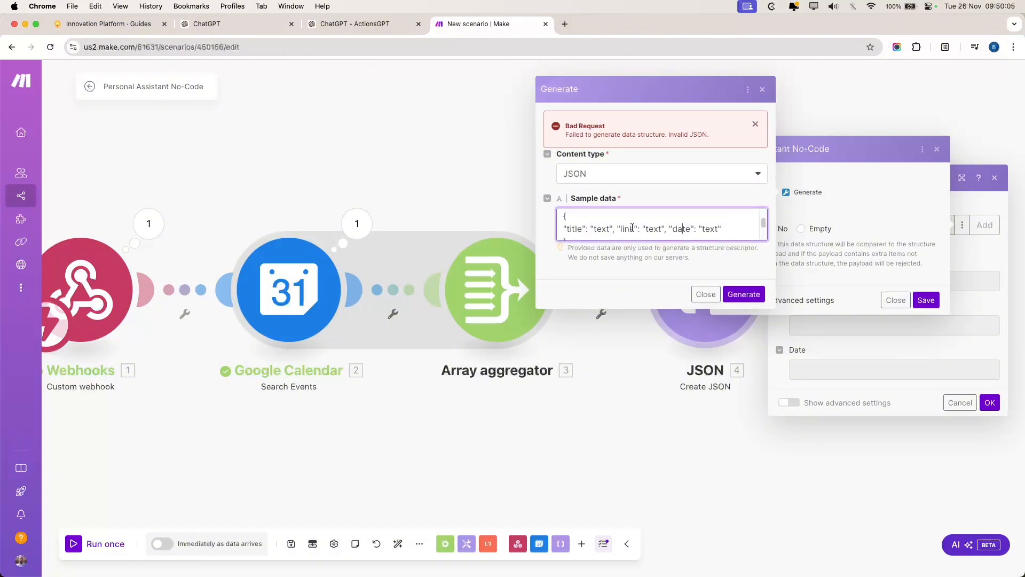
{"action": "scroll", "coordinate": [573, 219], "scroll_direction": "down", "scroll_amount": 1}
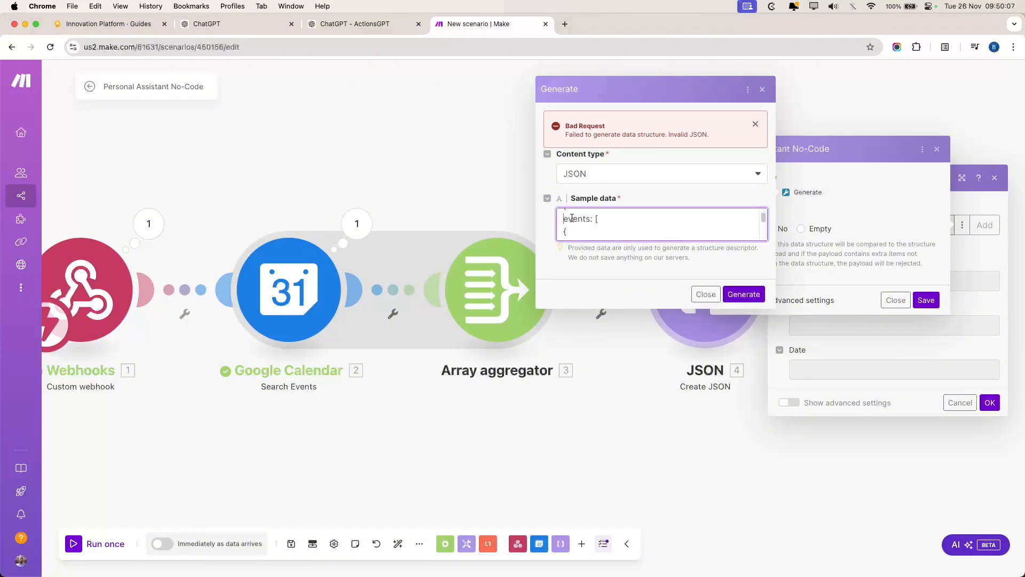
{"action": "type", "text": "\""}
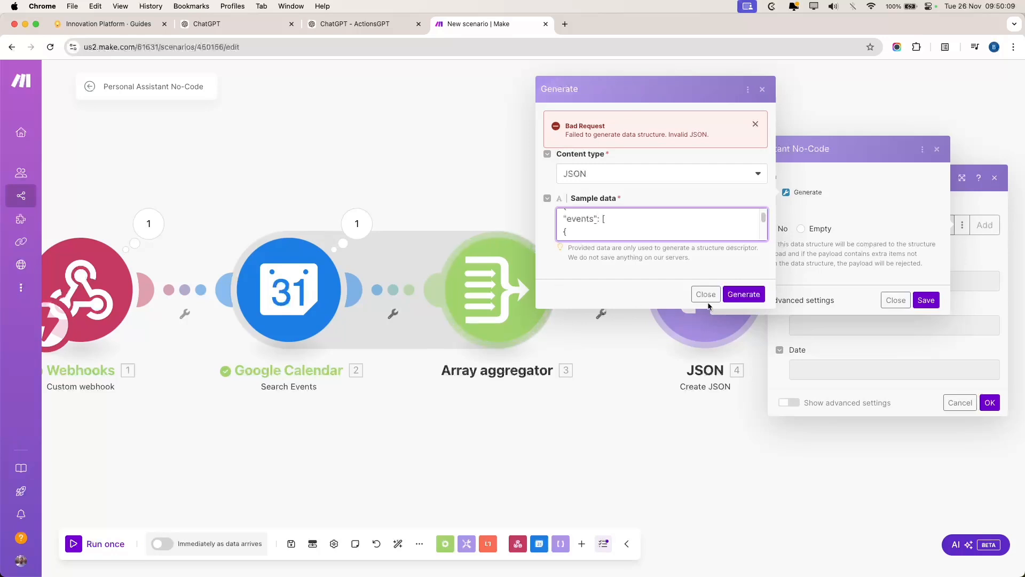
{"action": "type", "text": "ä"}
{"action": "key", "text": "BackSpace"}
{"action": "type", "text": "\""}
{"action": "key", "text": "cmd+a"}
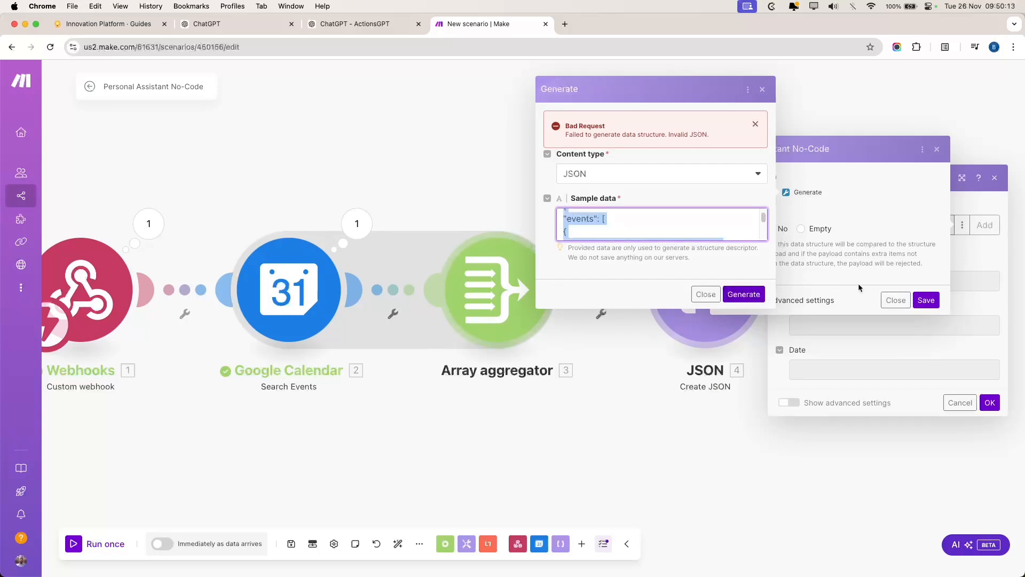
{"action": "left_click", "coordinate": [761, 297]}
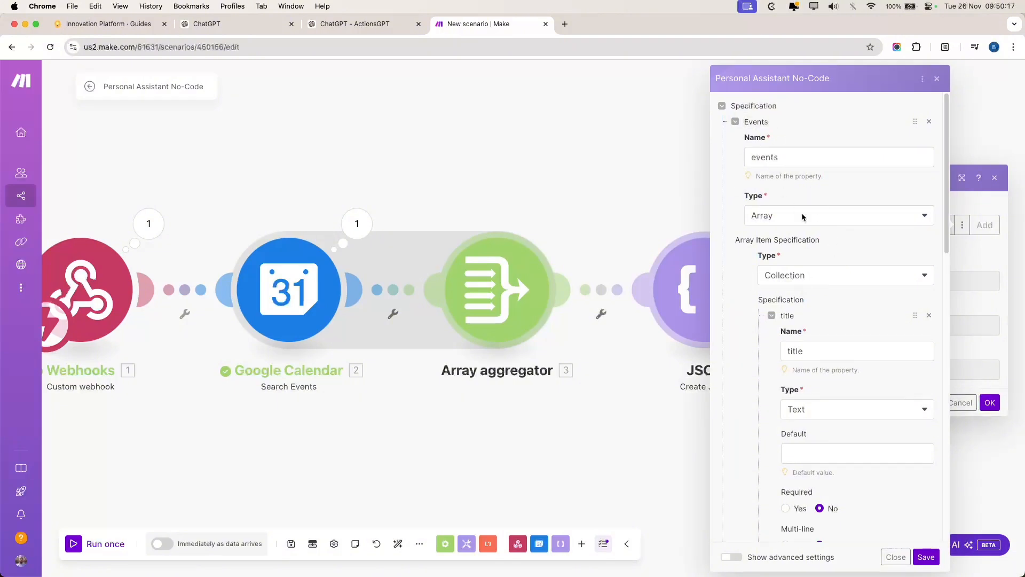
Review the generated events array specification and save the data structure and the JSON module
{"action": "scroll", "coordinate": [833, 373], "scroll_direction": "down", "scroll_amount": 10}
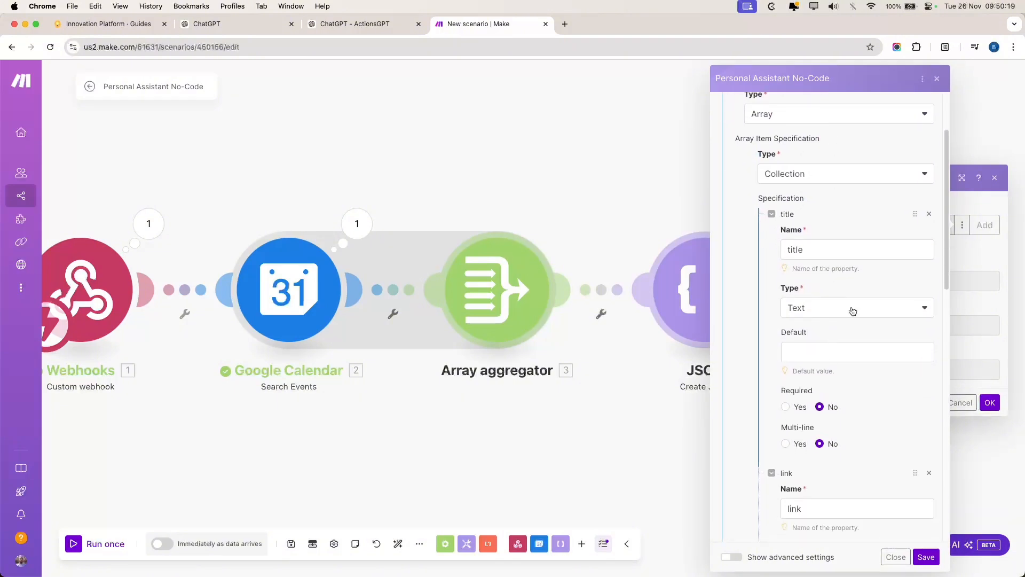
{"action": "left_click", "coordinate": [925, 556]}
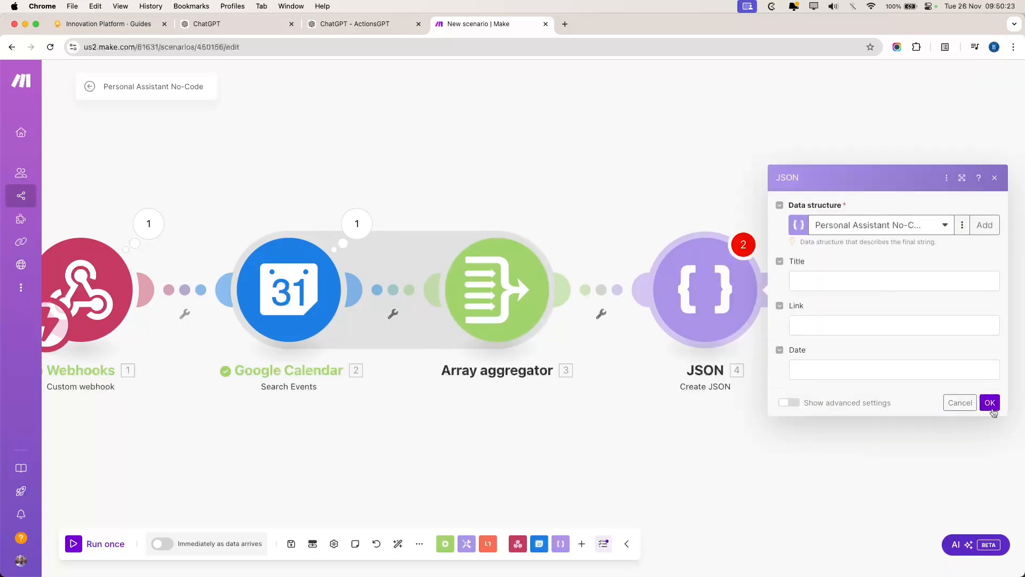
{"action": "left_click", "coordinate": [991, 407]}
Reopen the JSON module, switch Events to mapping and map it to the Array aggregator's Array[]
{"action": "left_click", "coordinate": [722, 336]}
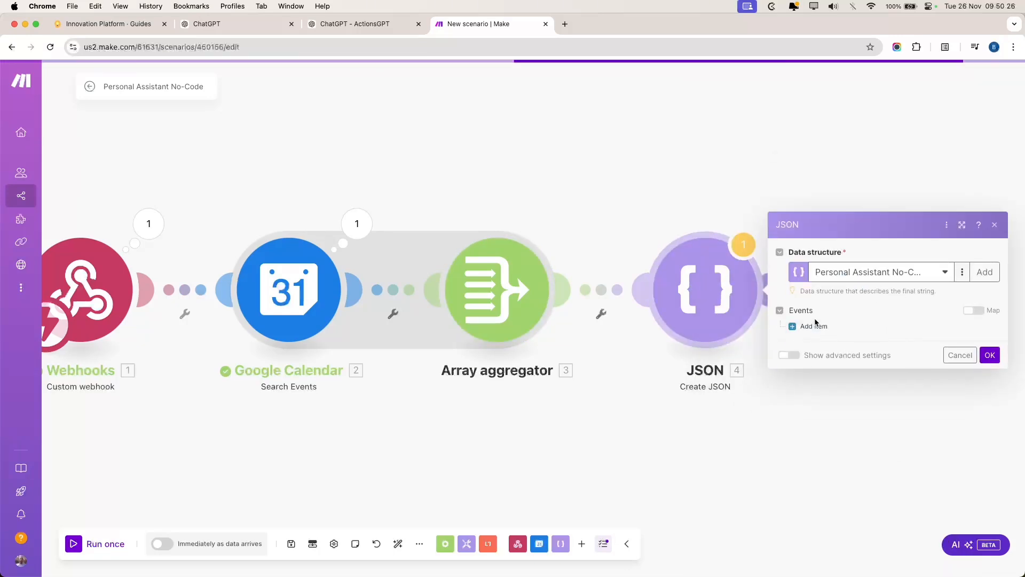
{"action": "left_click", "coordinate": [974, 311]}
{"action": "left_click", "coordinate": [810, 325]}
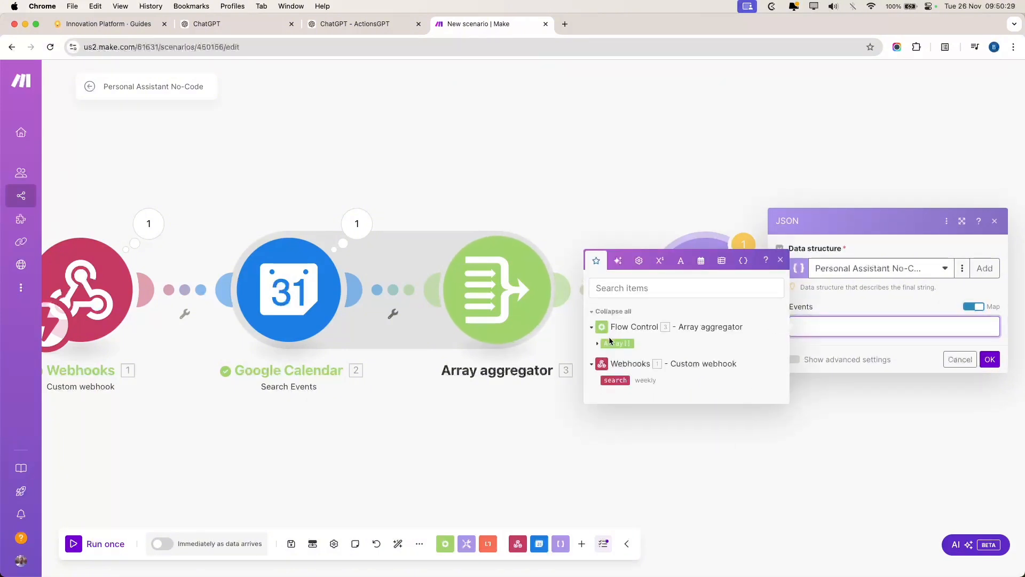
{"action": "left_click_drag", "start_coordinate": [617, 343], "coordinate": [825, 327]}
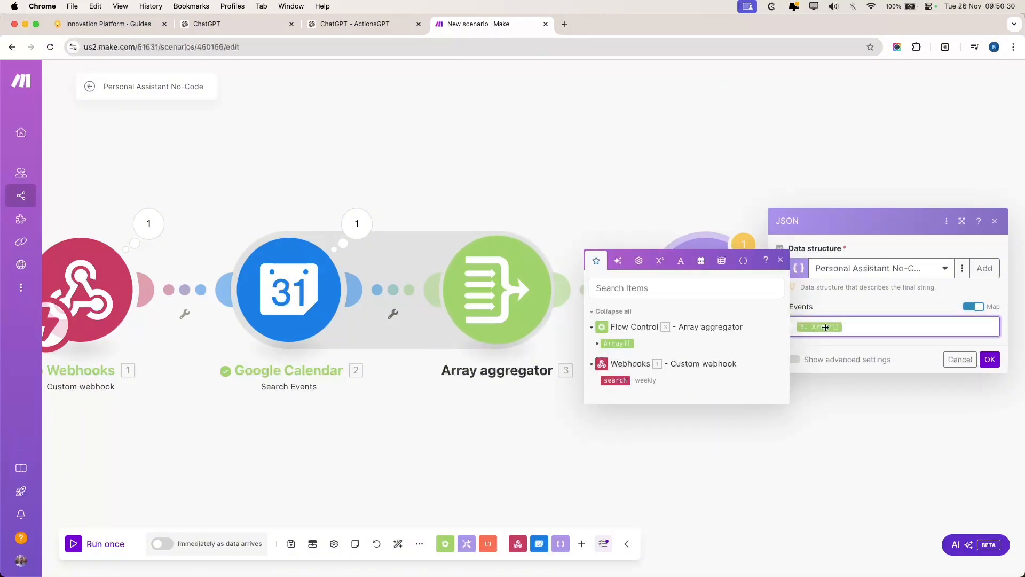
{"action": "left_click", "coordinate": [990, 360]}
Add a Webhook response module after the JSON module and set its body to the Create JSON module's JSON string
{"action": "left_click", "coordinate": [772, 290]}
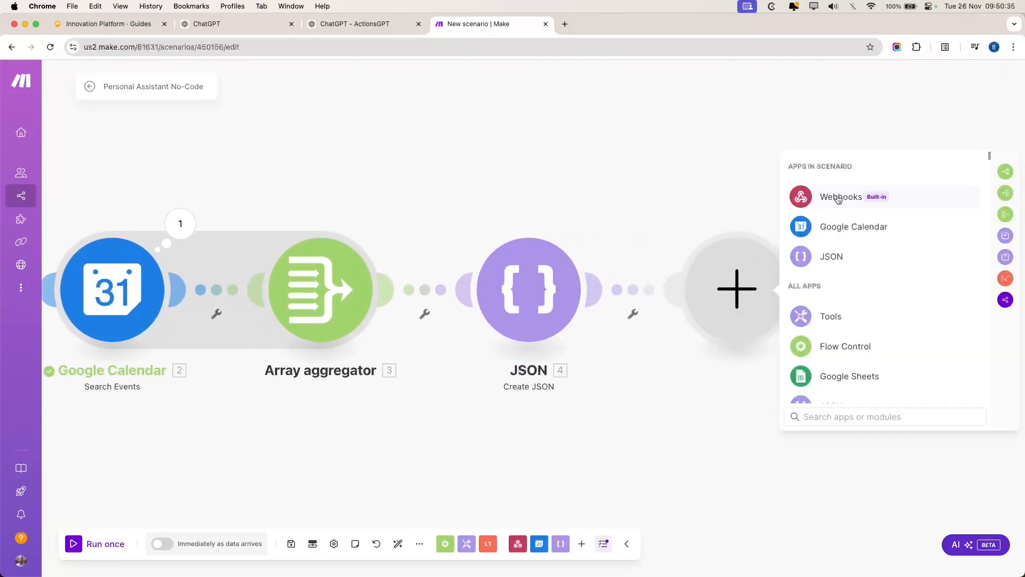
{"action": "left_click", "coordinate": [839, 199]}
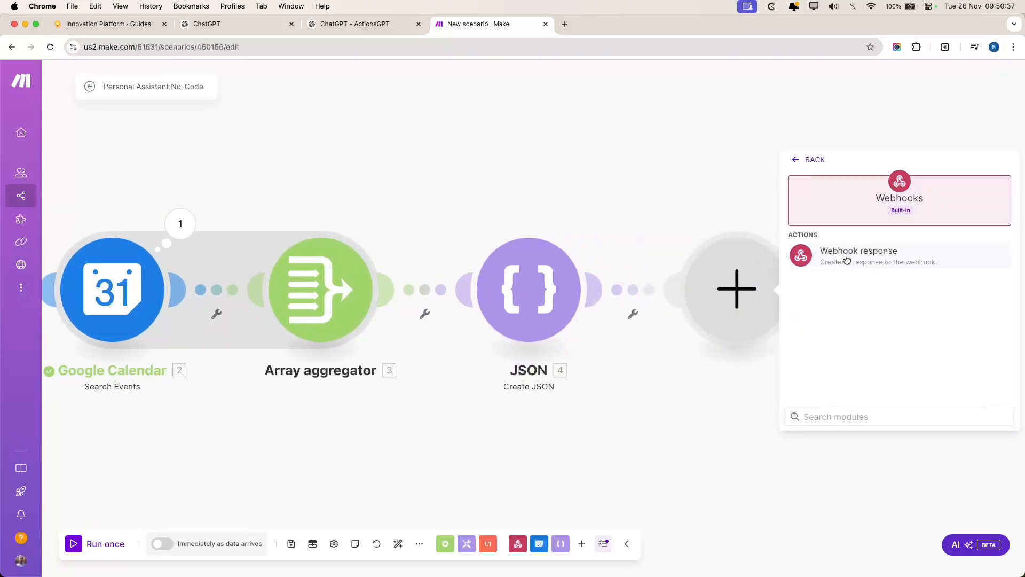
{"action": "left_click", "coordinate": [847, 260]}
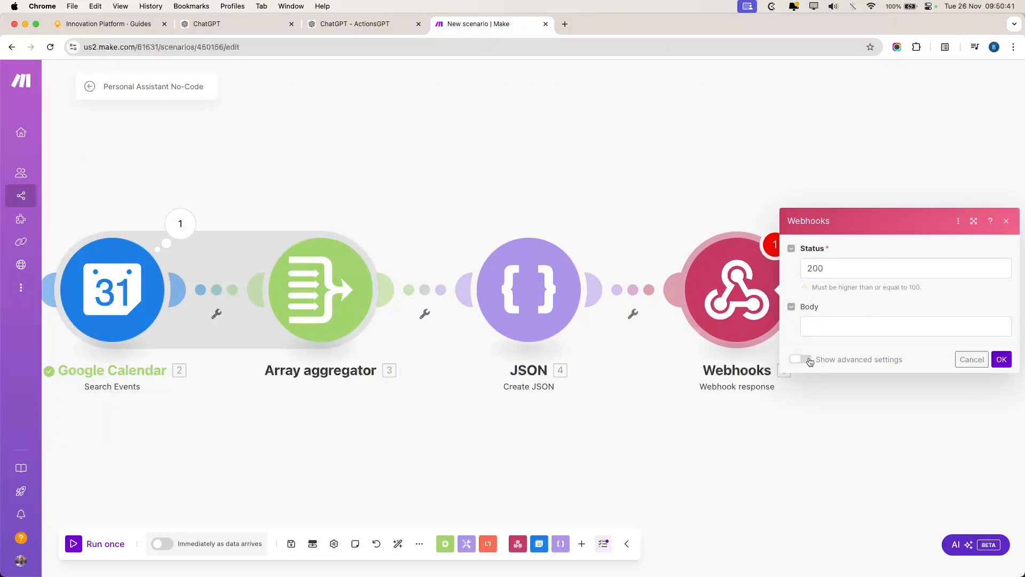
{"action": "left_click", "coordinate": [810, 324]}
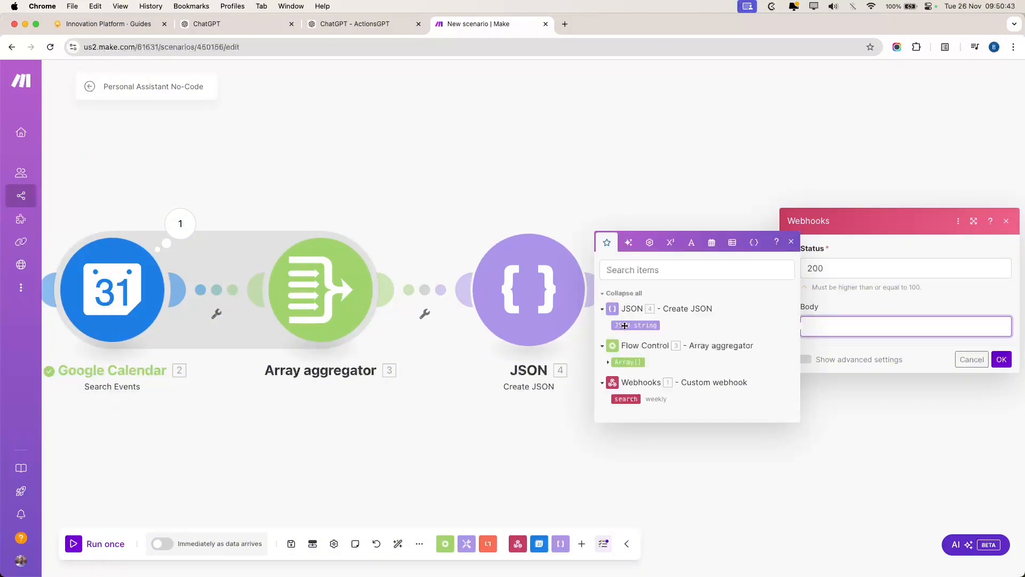
{"action": "left_click", "coordinate": [638, 325]}
Add a custom header to the webhook response with key Content-type and value application/json, and confirm the module
{"action": "left_click", "coordinate": [836, 353]}
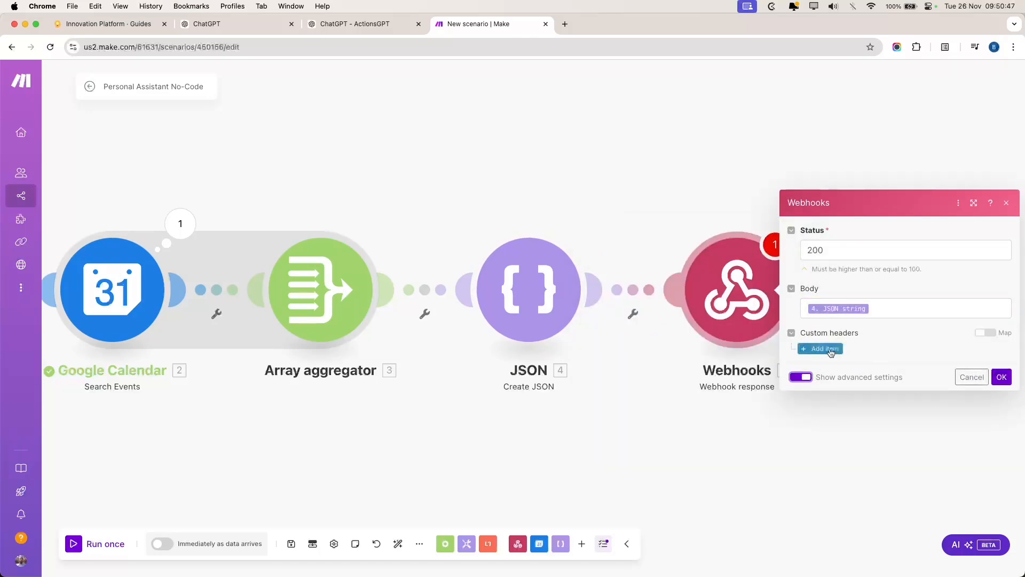
{"action": "left_click", "coordinate": [834, 355]}
{"action": "left_click", "coordinate": [844, 317]}
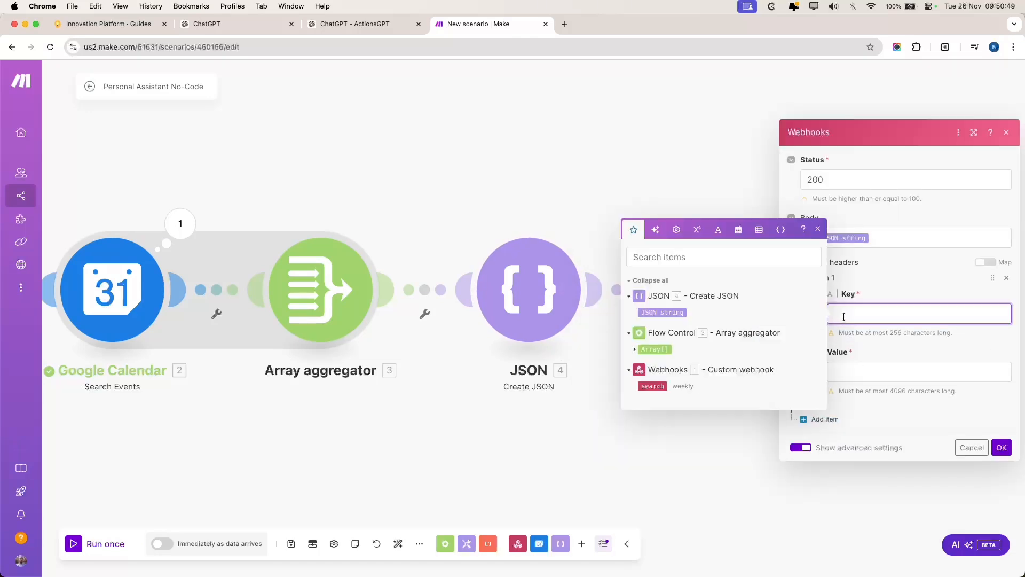
{"action": "type", "text": "Content-type"}
{"action": "key", "text": "Tab"}
{"action": "type", "text": "applica"}
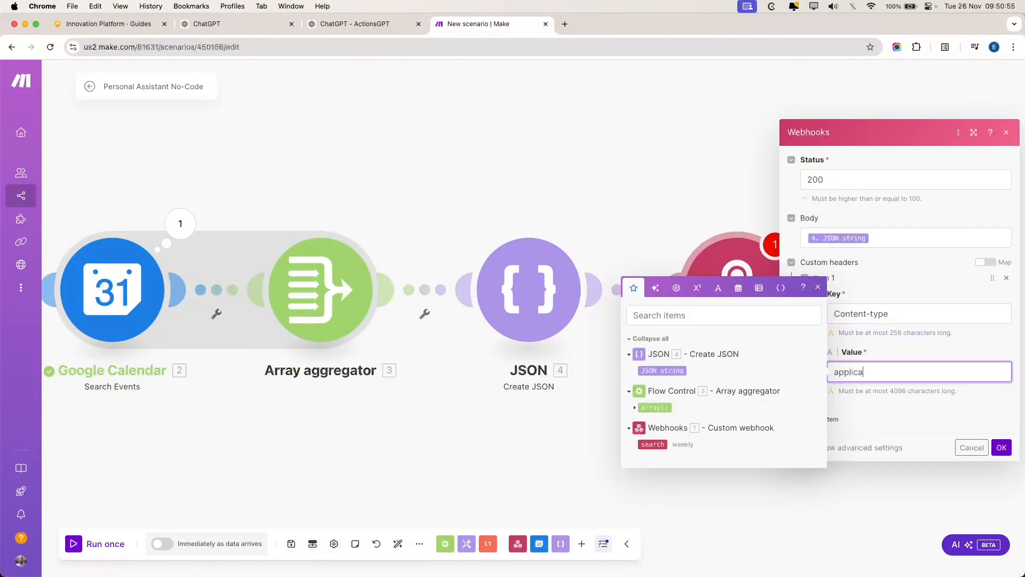
{"action": "type", "text": "tion/json"}
{"action": "left_click", "coordinate": [1001, 447]}
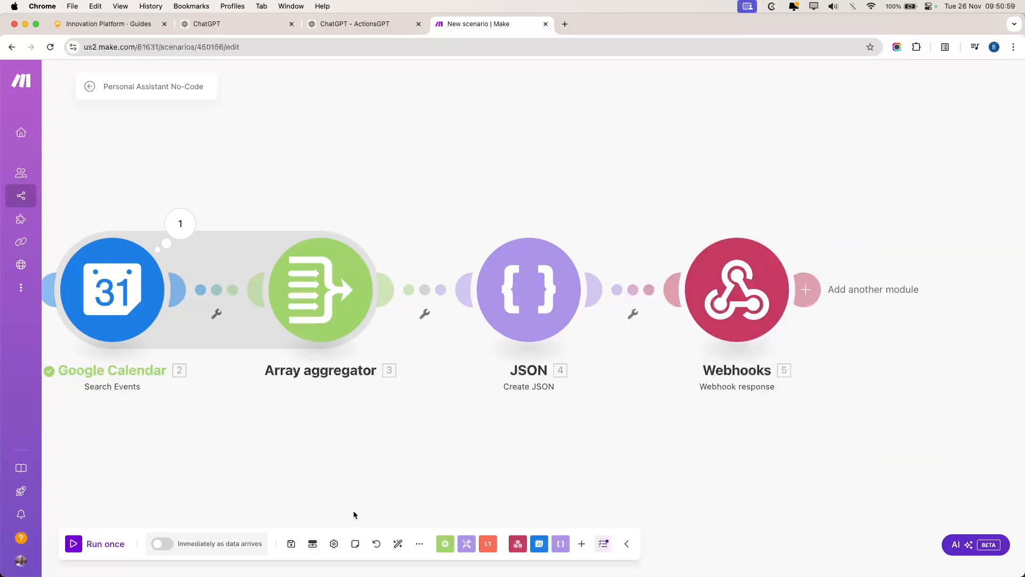
Save the scenario and auto-align its modules, returning to the GPT editor in ChatGPT
{"action": "left_click", "coordinate": [291, 543]}
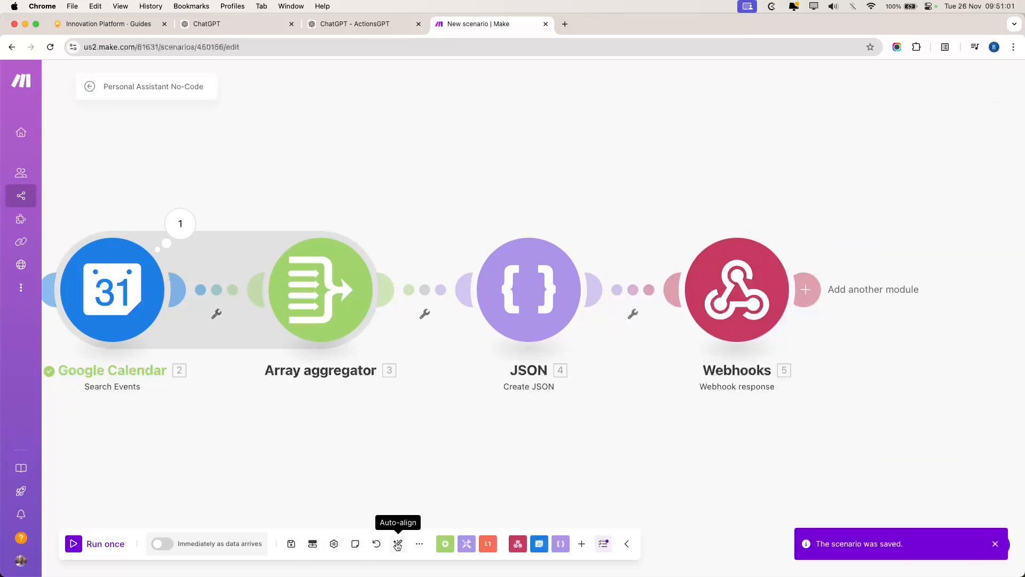
{"action": "left_click", "coordinate": [397, 544]}
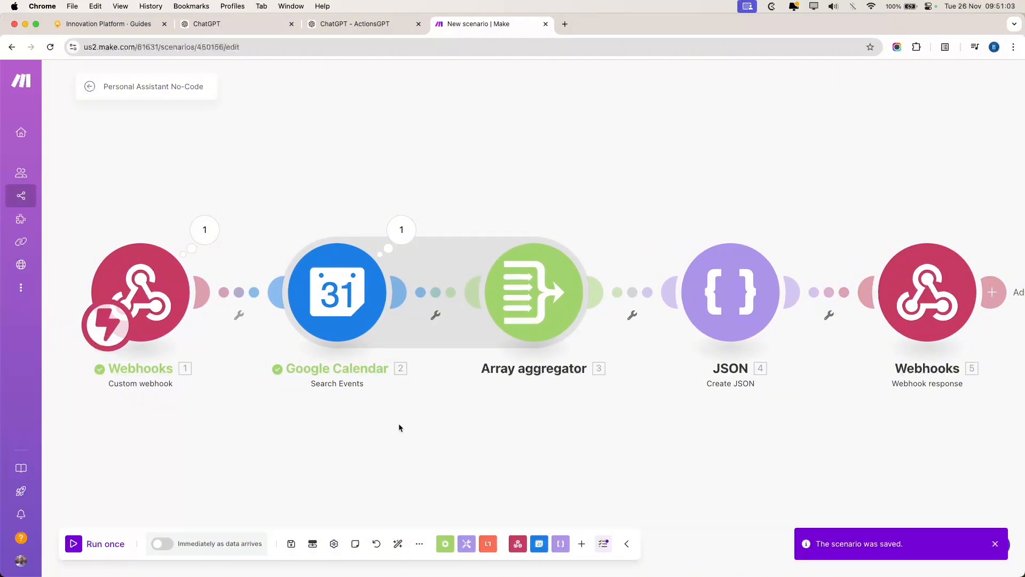
{"action": "left_click", "coordinate": [235, 25]}
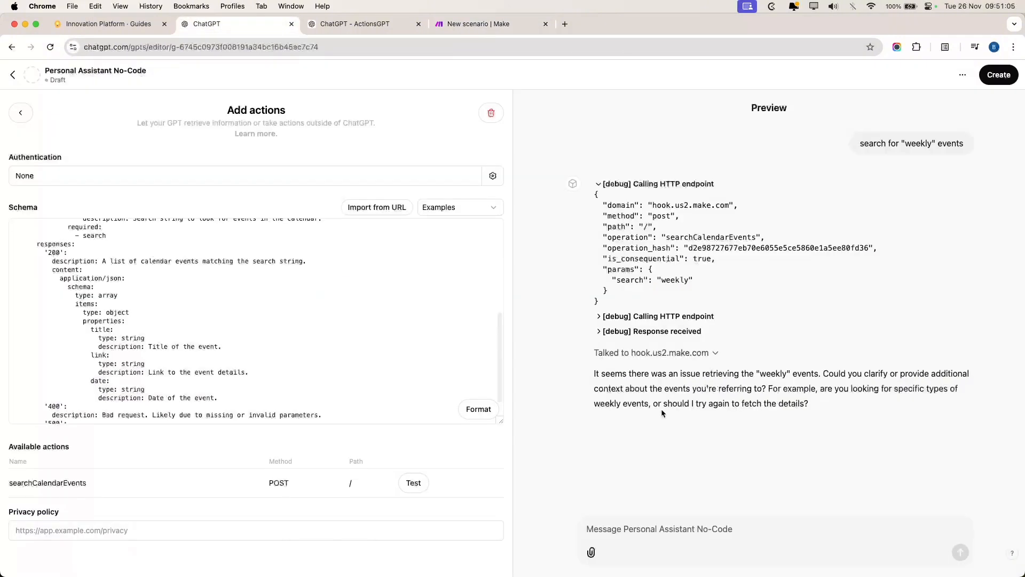
Send "try again" in the GPT preview, check the debug request and allow the call to hook.us2.make.com
{"action": "type", "text": "try again"}
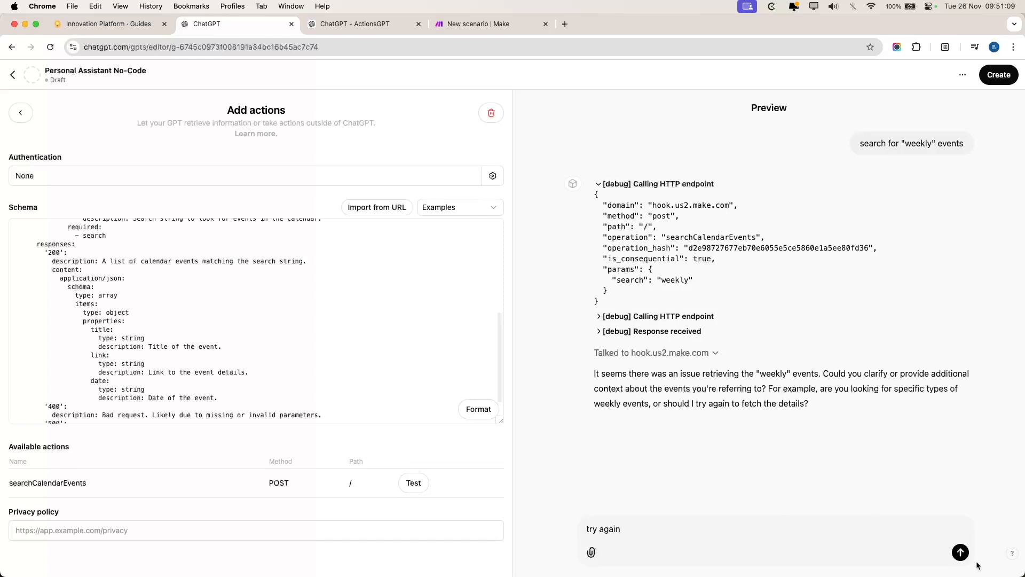
{"action": "key", "text": "Return"}
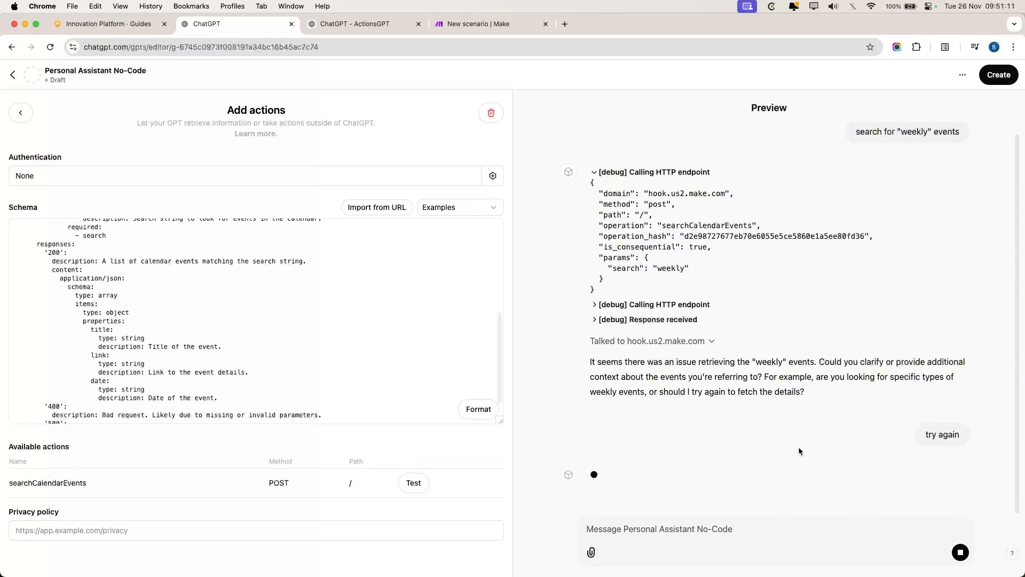
{"action": "left_click", "coordinate": [614, 419]}
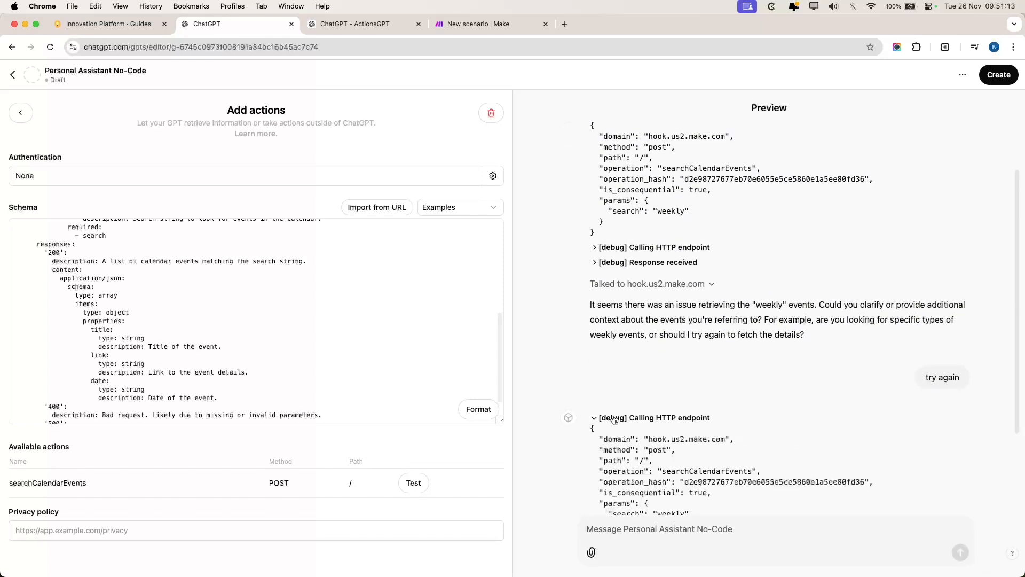
{"action": "scroll", "coordinate": [668, 420], "scroll_direction": "down", "scroll_amount": 3}
{"action": "left_click", "coordinate": [614, 458]}
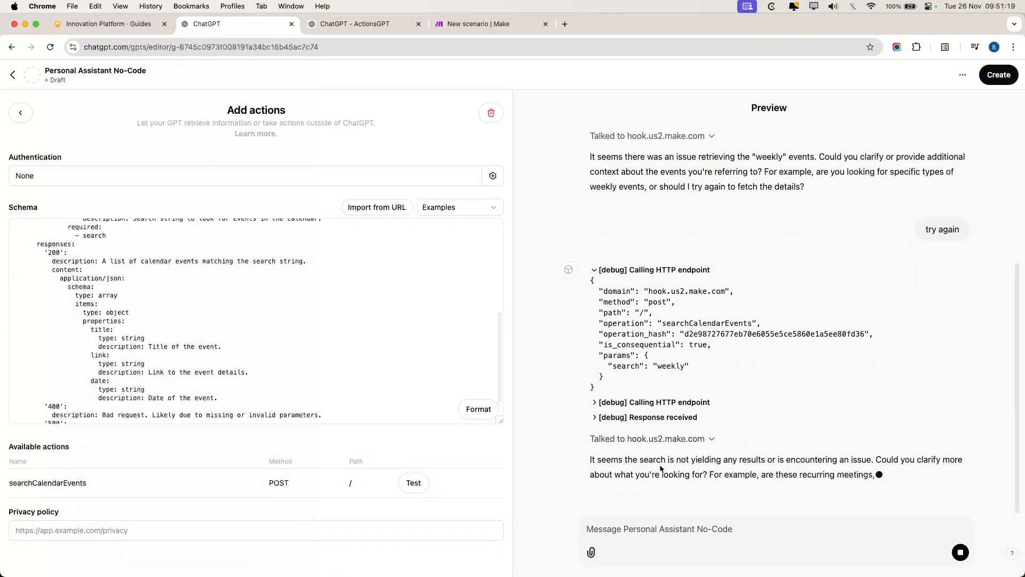
Switch to the Make scenario and run it once, choosing to wait for new data
{"action": "left_click", "coordinate": [457, 26]}
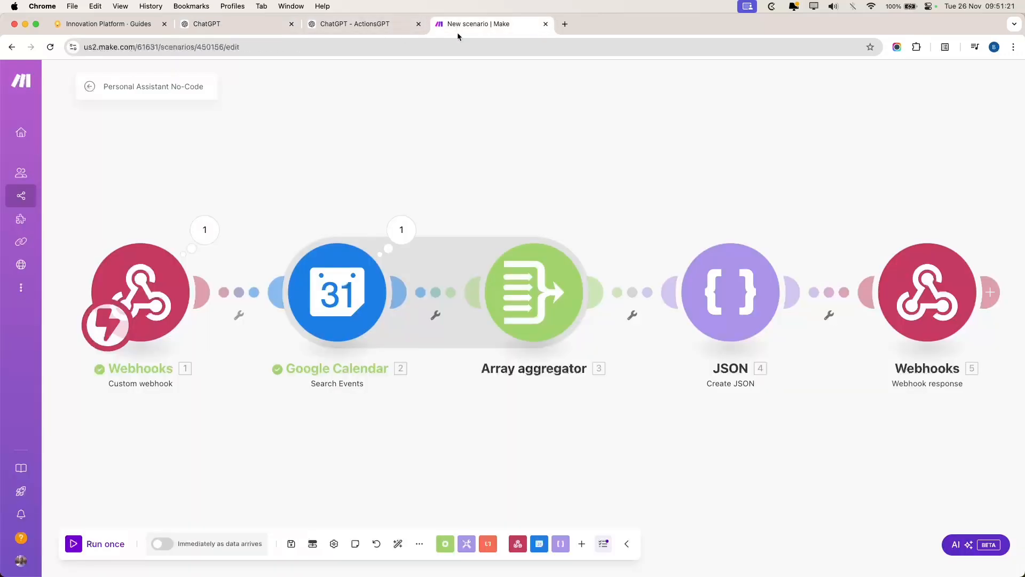
{"action": "left_click", "coordinate": [73, 544]}
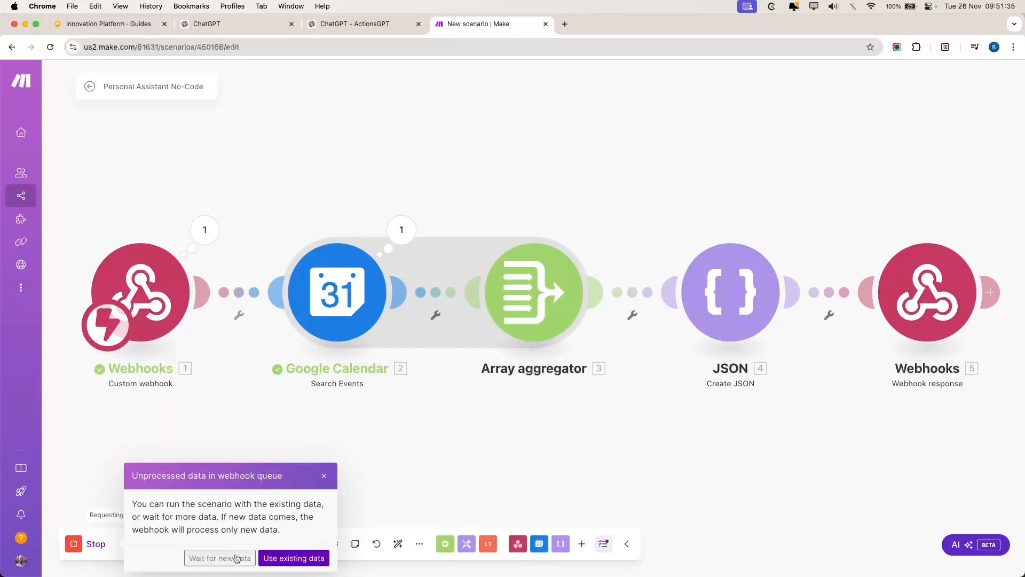
{"action": "left_click", "coordinate": [209, 558]}
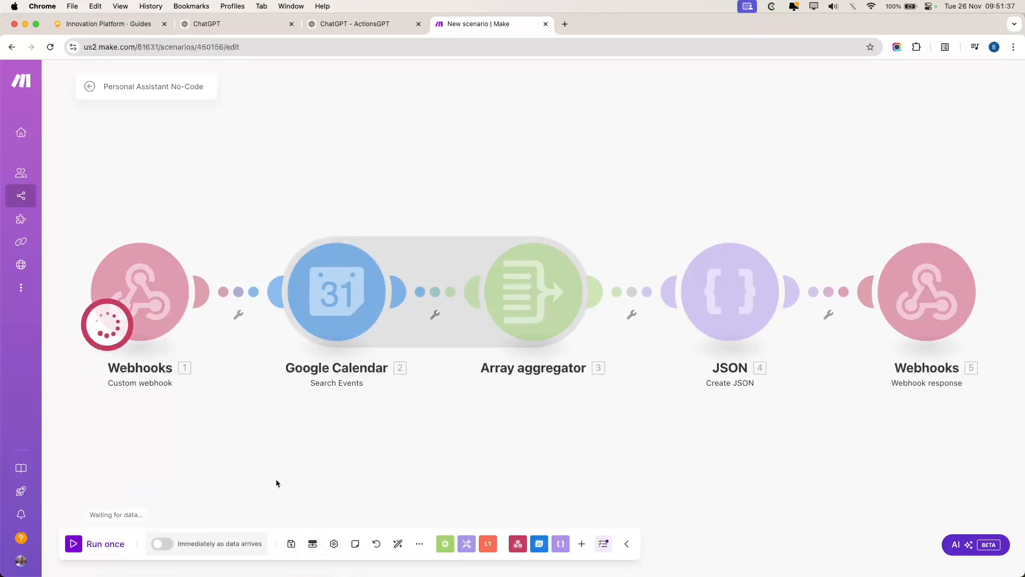
Return to the GPT editor in ChatGPT, send "try again" in the preview and allow the webhook call
{"action": "left_click", "coordinate": [229, 24]}
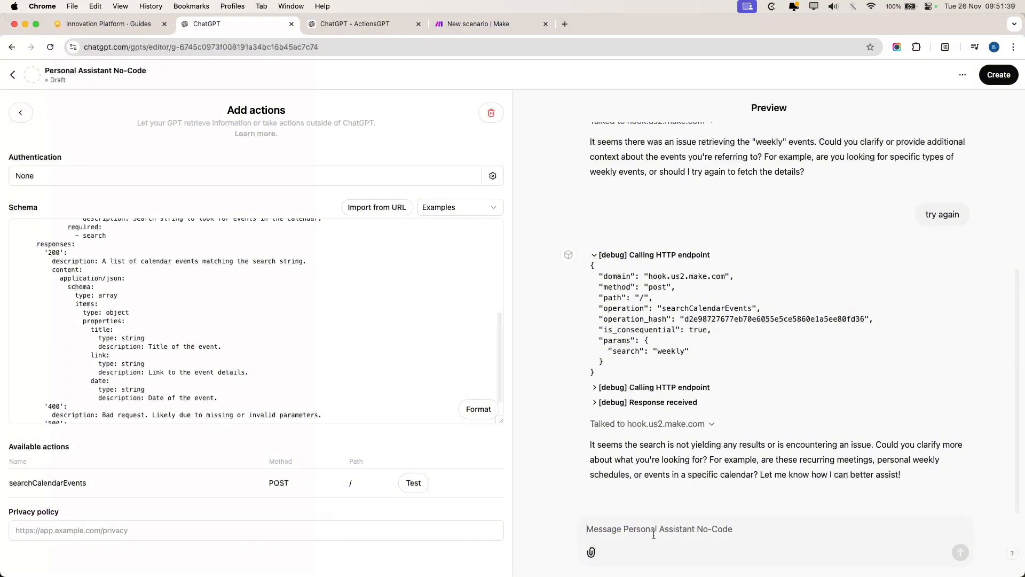
{"action": "left_click", "coordinate": [634, 525]}
{"action": "type", "text": "try again"}
{"action": "key", "text": "Return"}
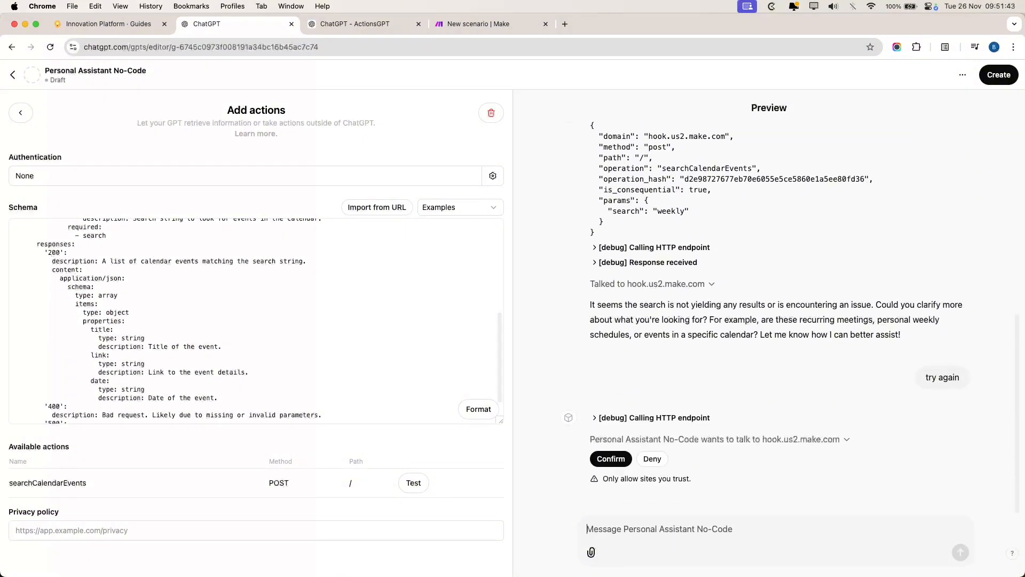
{"action": "key", "text": "super+Tab"}
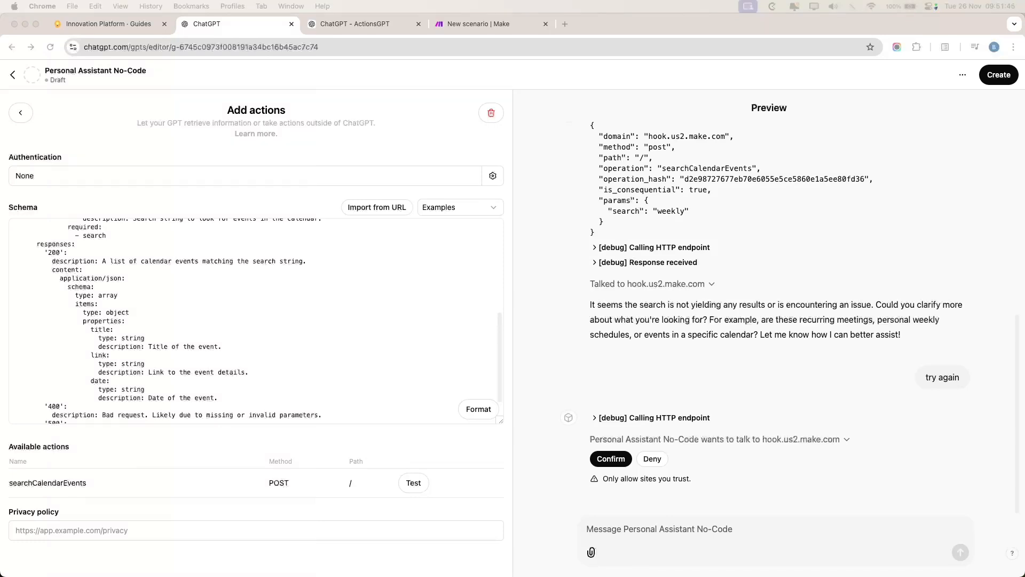
{"action": "left_click", "coordinate": [610, 459]}
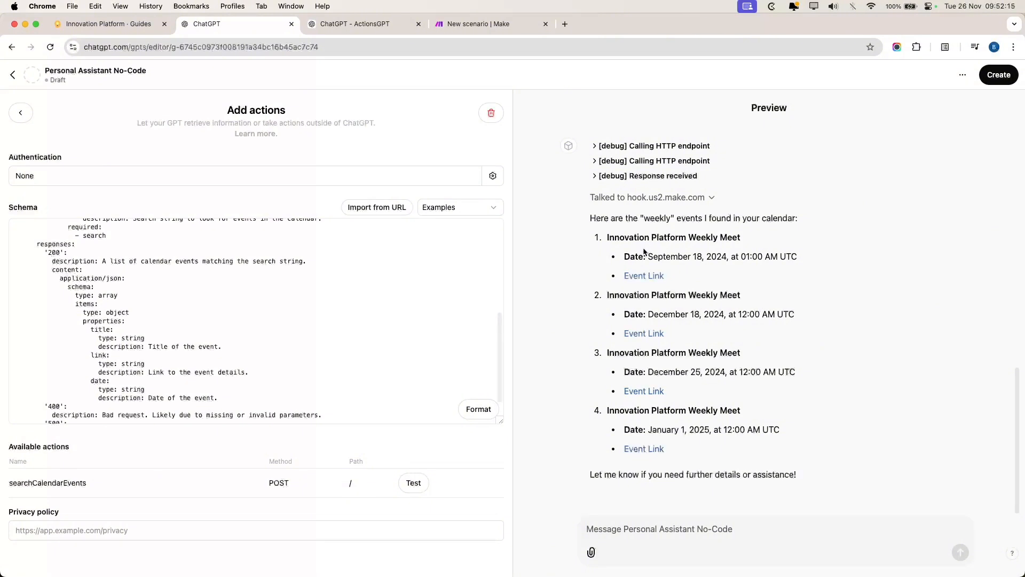
Open the event links of the first two results in Google Calendar, examine the events and close both calendar pages
{"action": "left_click", "coordinate": [644, 276], "text": "super"}
{"action": "left_click", "coordinate": [645, 333], "text": "super"}
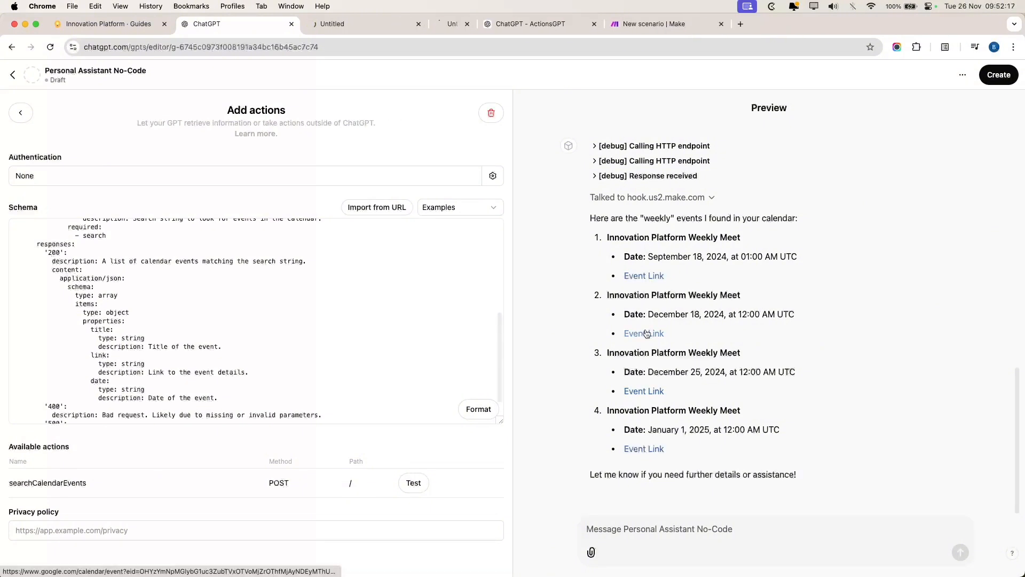
{"action": "left_click", "coordinate": [365, 28]}
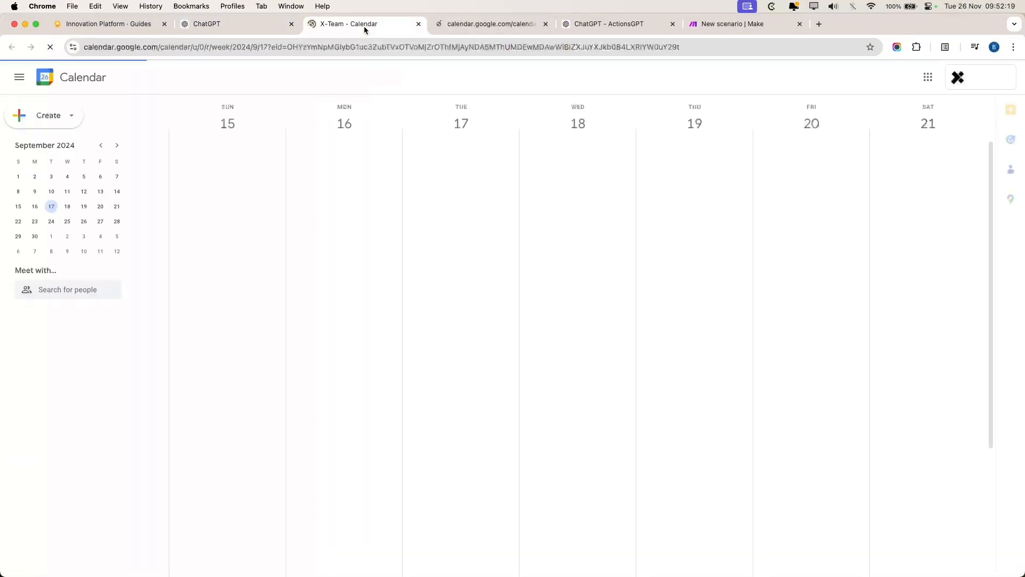
{"action": "left_click", "coordinate": [477, 26]}
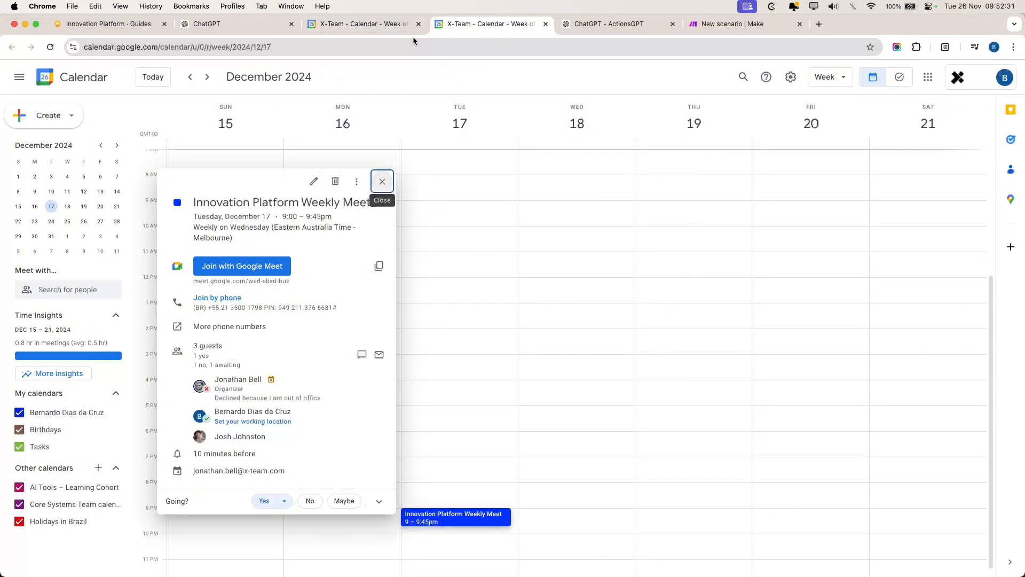
{"action": "key", "text": "super+w"}
{"action": "key", "text": "super+w"}
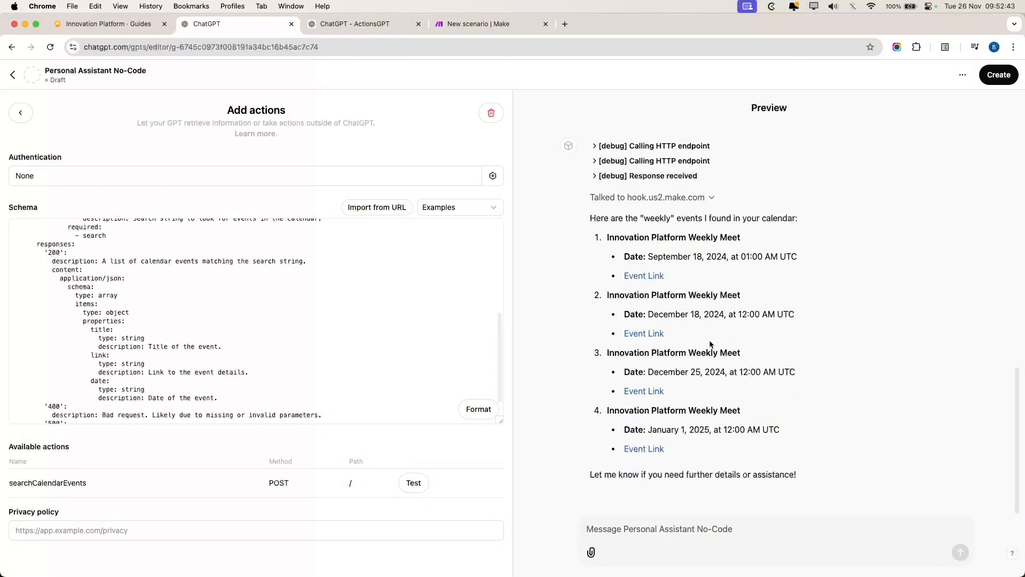
Compare the dates of the first two events listed in the preview reply
{"action": "double_click", "coordinate": [667, 257]}
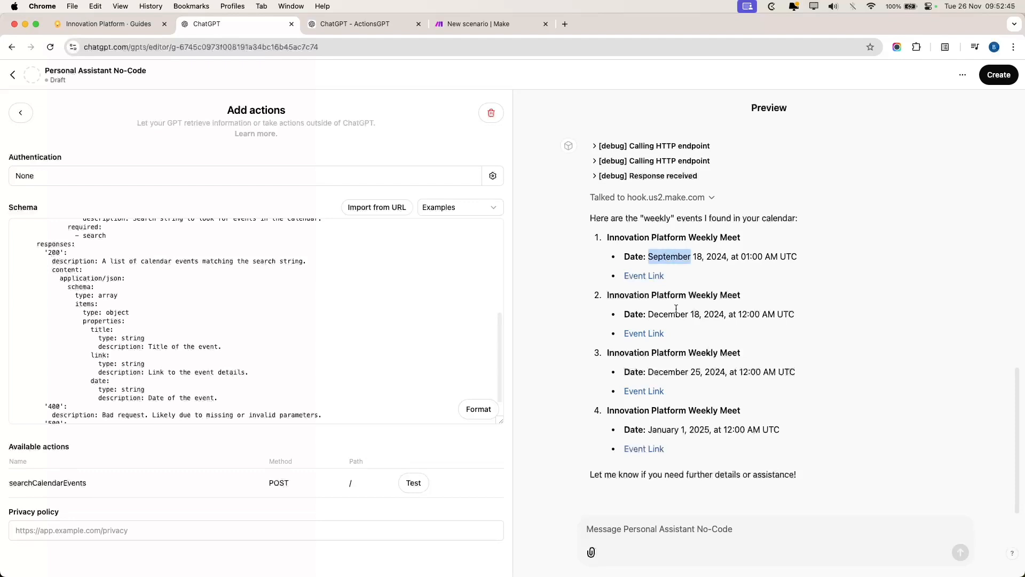
{"action": "double_click", "coordinate": [670, 314]}
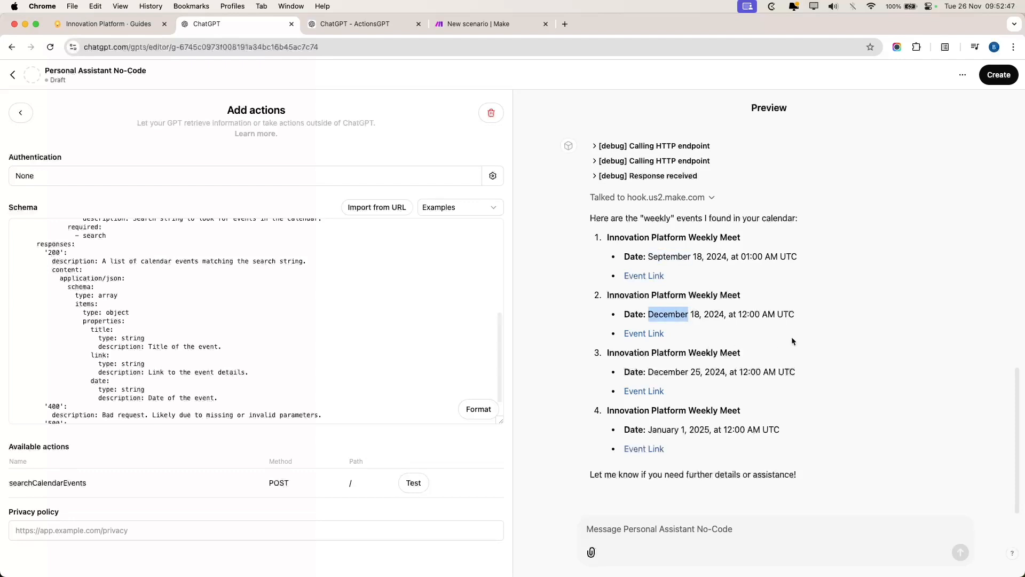
{"action": "left_click_drag", "start_coordinate": [805, 260], "coordinate": [647, 257]}
{"action": "left_click", "coordinate": [696, 264]}
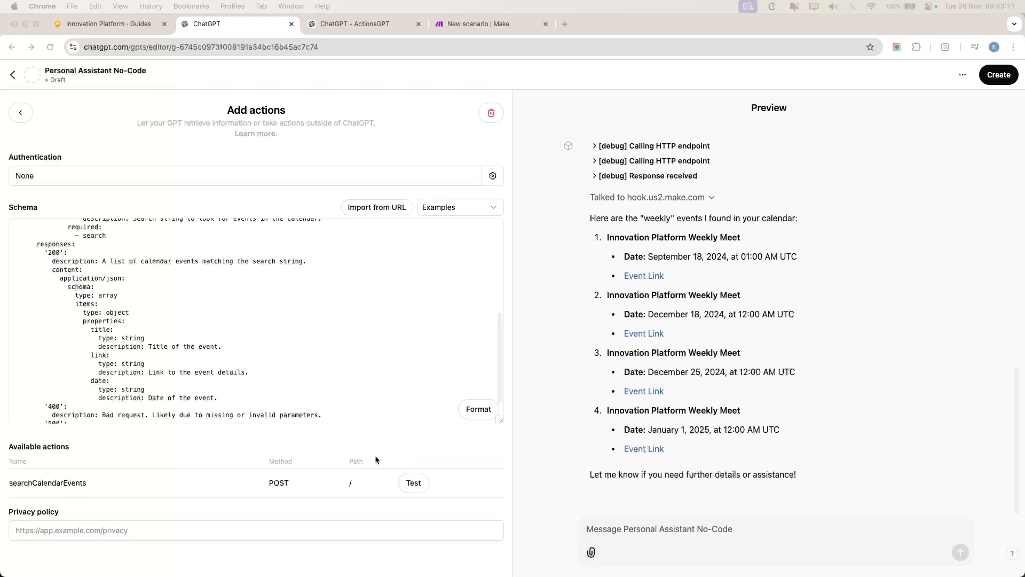
{"action": "left_click", "coordinate": [146, 533]}
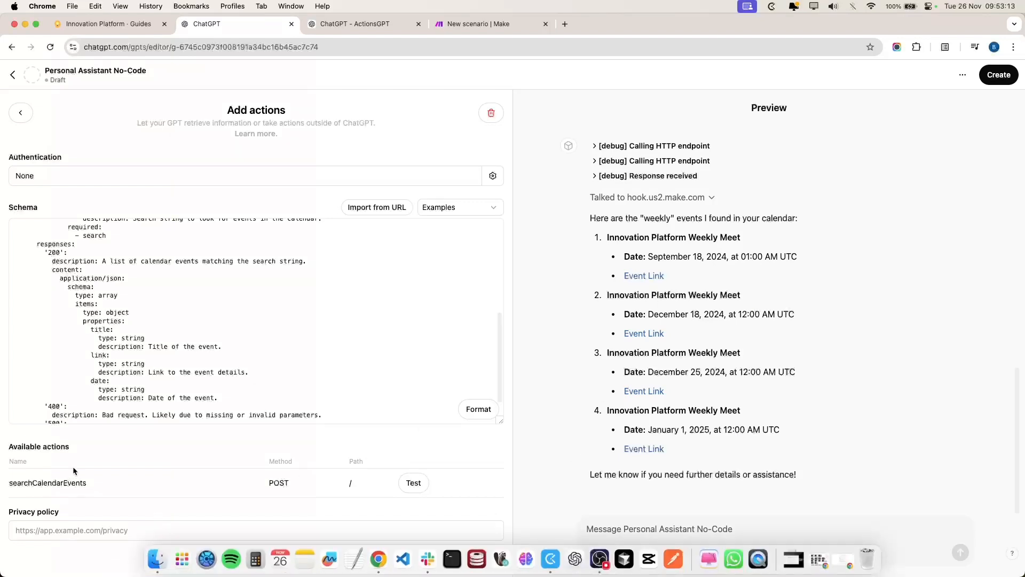
{"action": "left_click", "coordinate": [72, 535]}
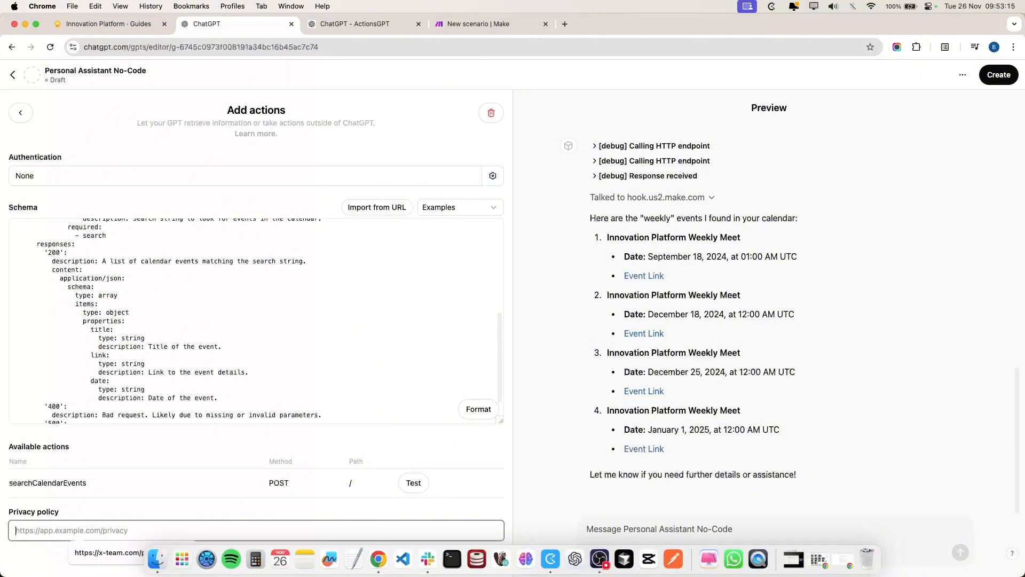
{"action": "left_click", "coordinate": [109, 552]}
{"action": "left_click", "coordinate": [64, 526]}
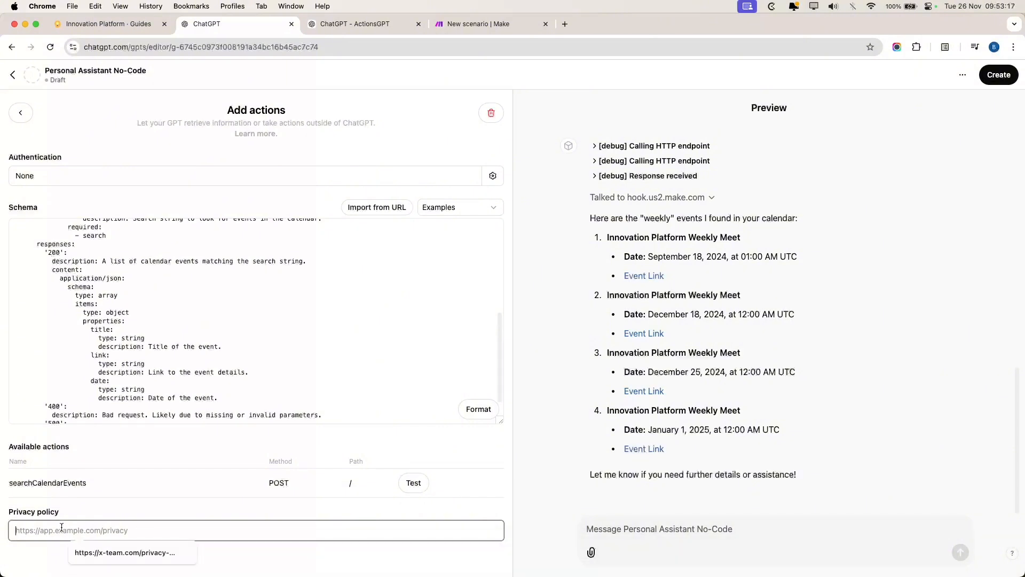
{"action": "left_click", "coordinate": [98, 548]}
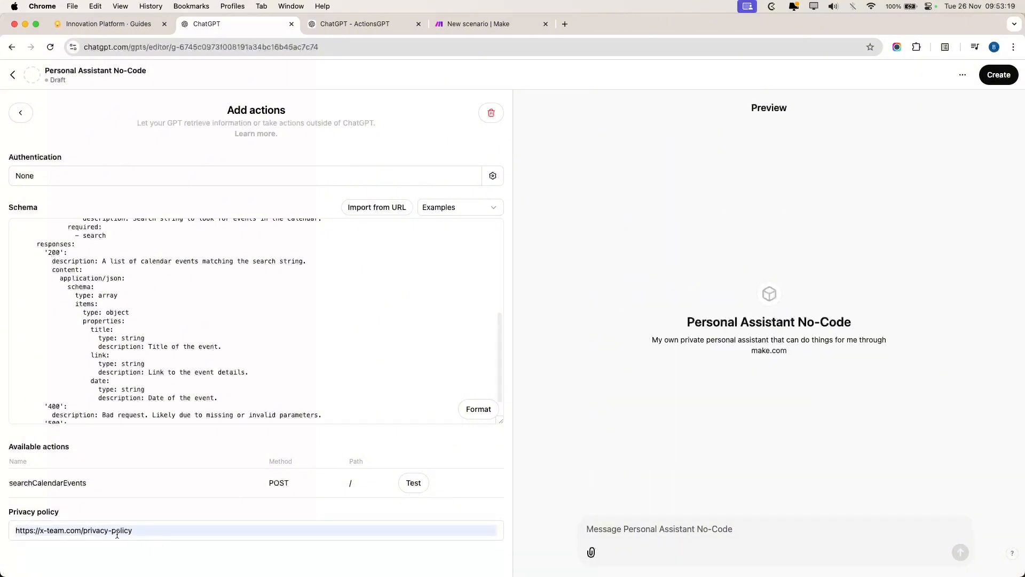
Create the GPT with sharing set to Only me, save it and view the published GPT
{"action": "left_click", "coordinate": [990, 78]}
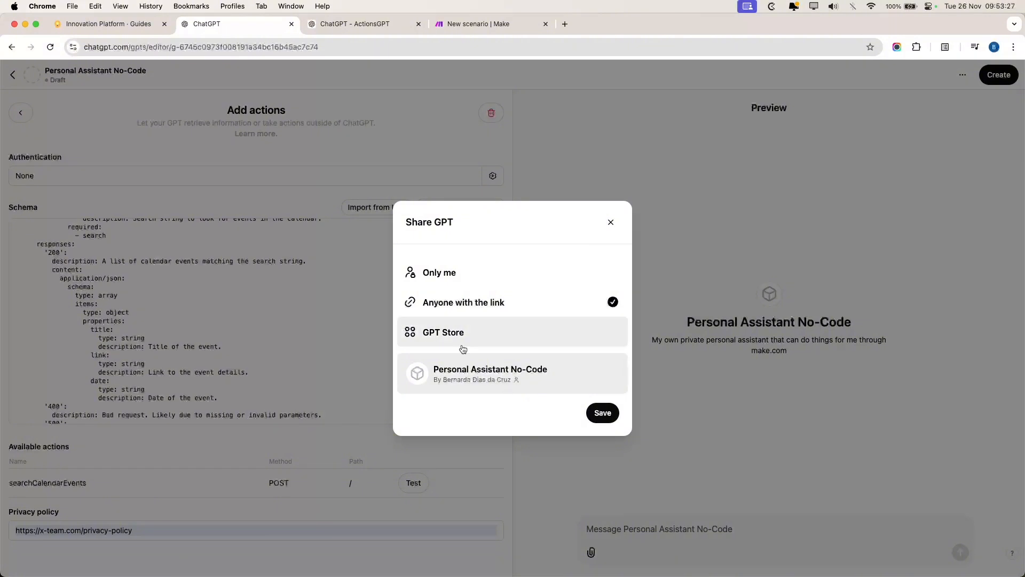
{"action": "left_click", "coordinate": [466, 272]}
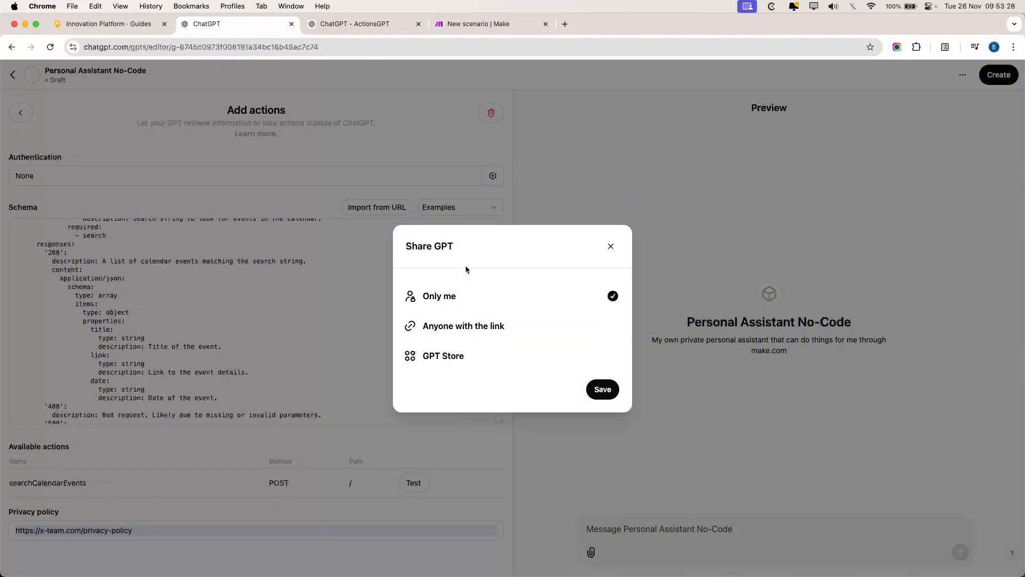
{"action": "left_click", "coordinate": [607, 394]}
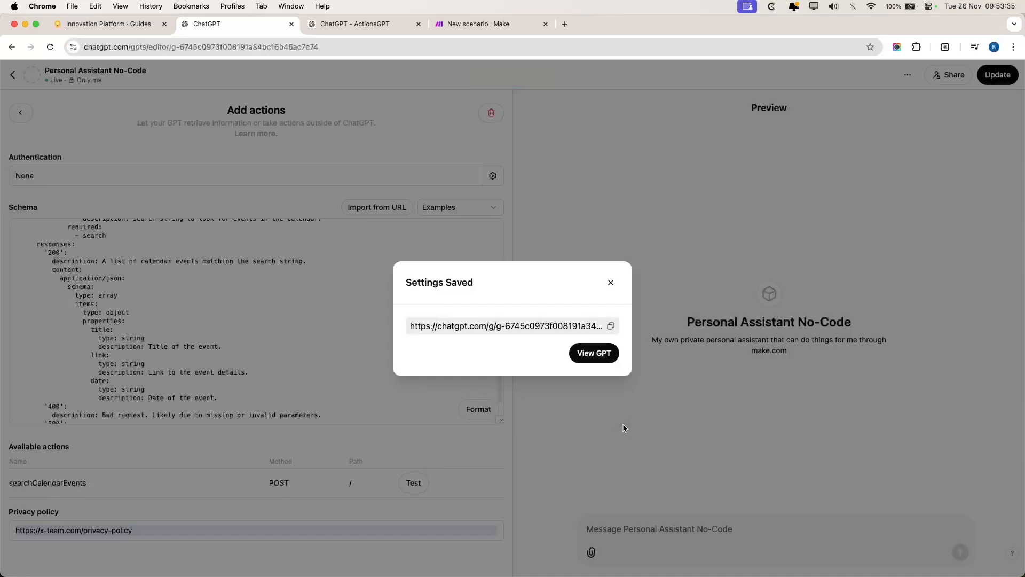
{"action": "left_click", "coordinate": [597, 355]}
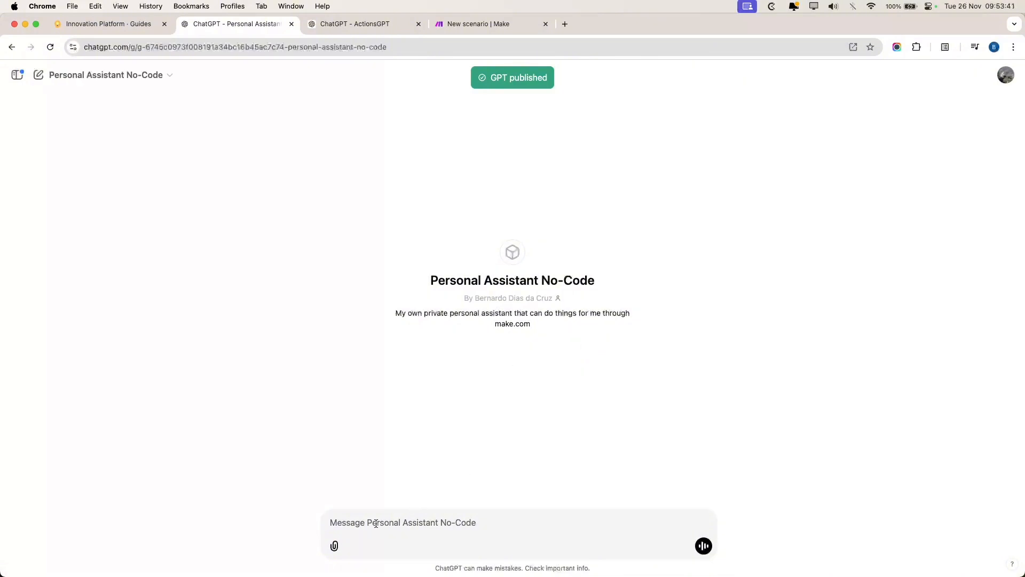
Ask the published GPT to search for "weekly" events
{"action": "type", "text": "search for \"wee"}
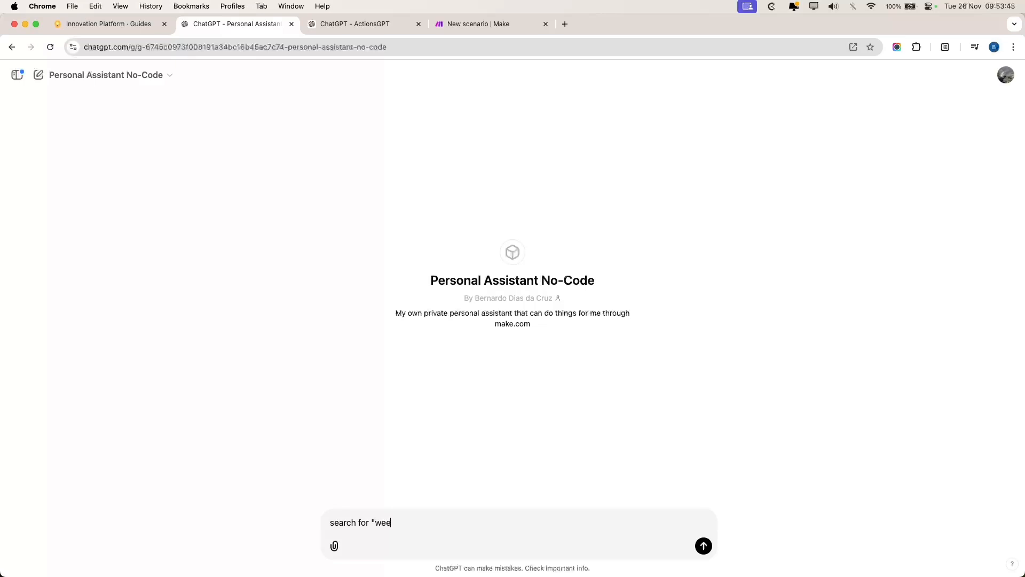
{"action": "type", "text": "kly\" events"}
{"action": "key", "text": "Return"}
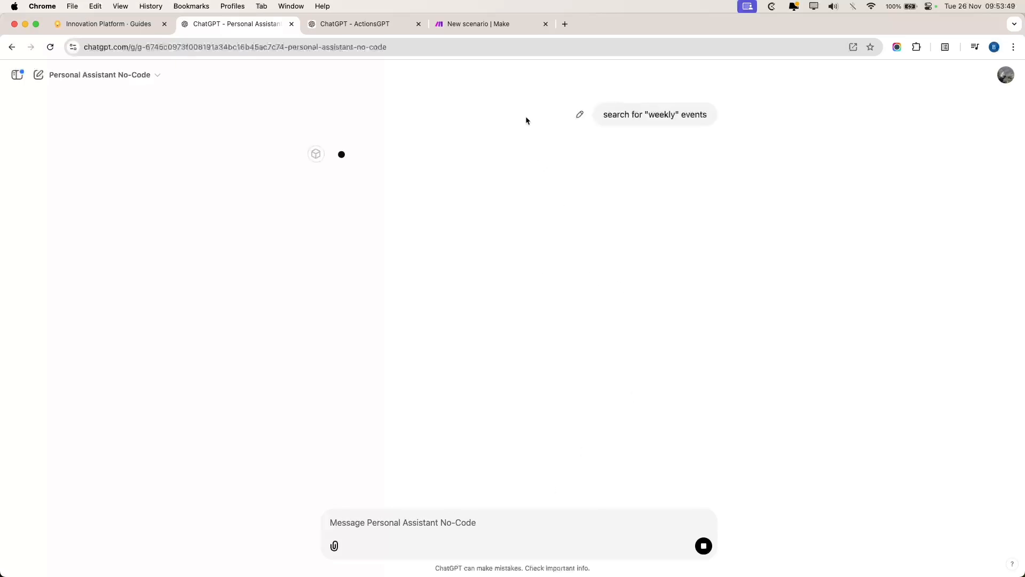
Switch to the Make scenario and activate its scheduling with Run scenario set to Immediately
{"action": "left_click", "coordinate": [466, 25]}
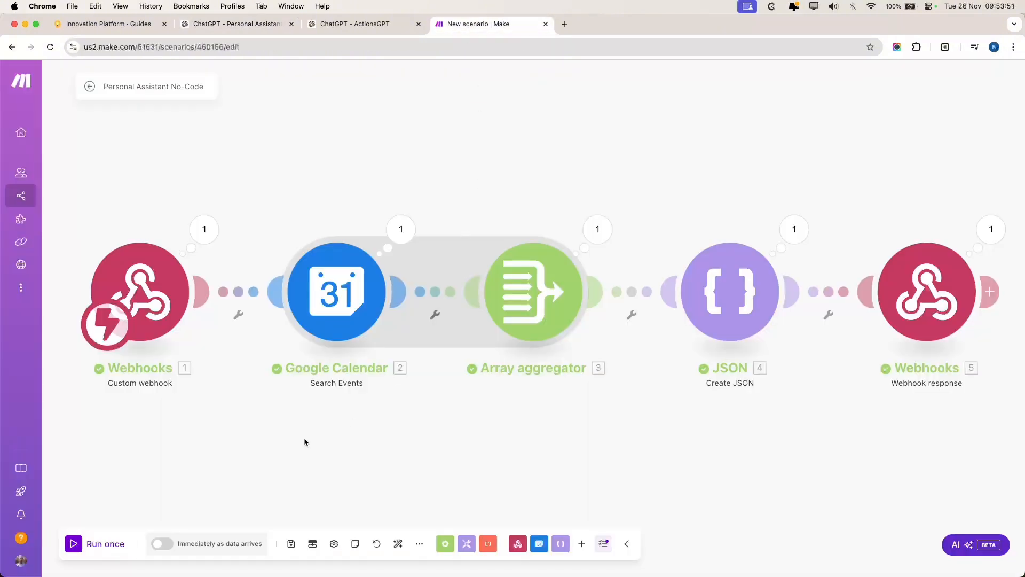
{"action": "left_click", "coordinate": [169, 546]}
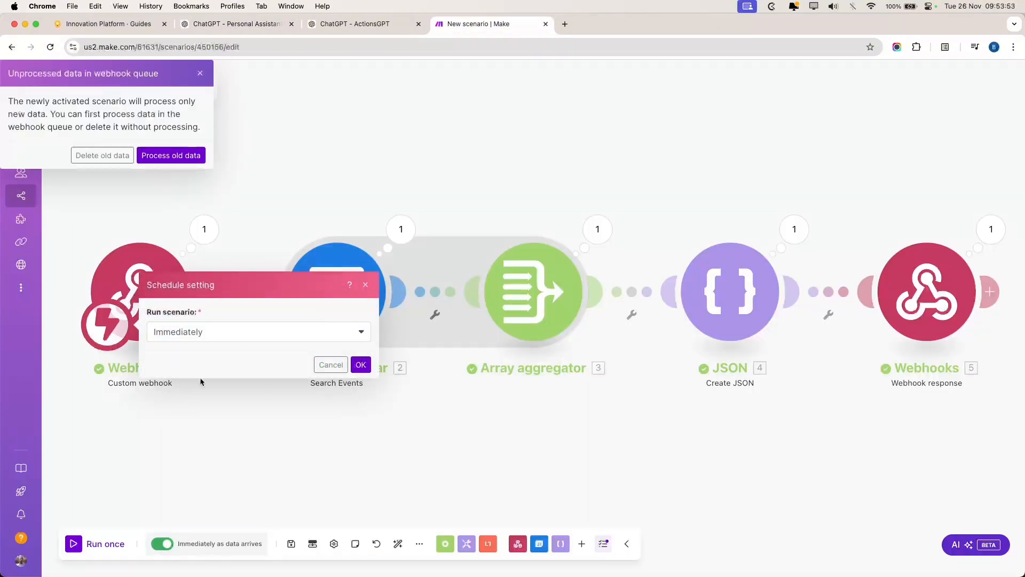
{"action": "left_click", "coordinate": [361, 364]}
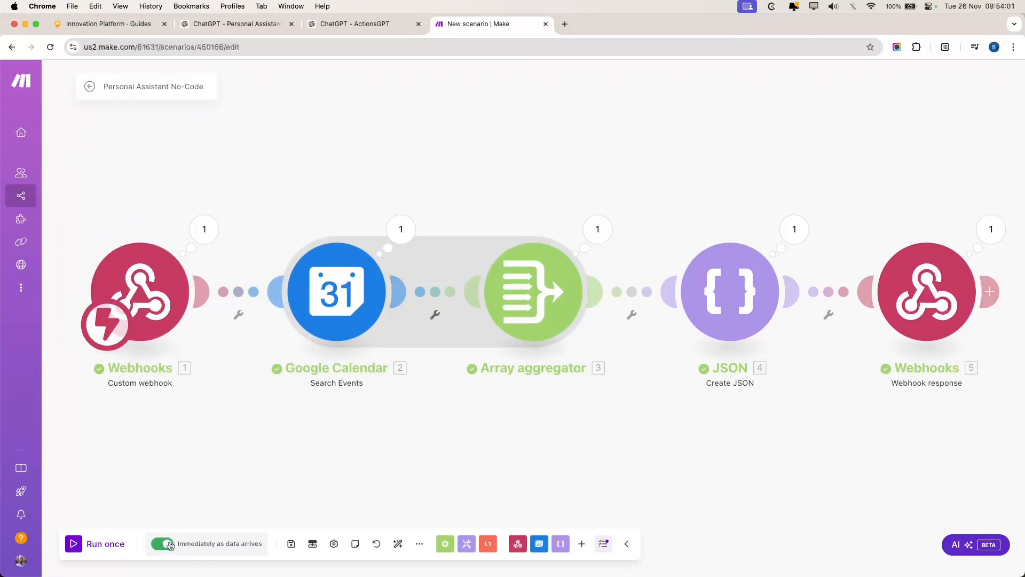
Return to the published GPT chat, close the ActionsGPT page, allow the webhook call and examine the data shared with it
{"action": "left_click", "coordinate": [207, 25]}
{"action": "left_click", "coordinate": [418, 23]}
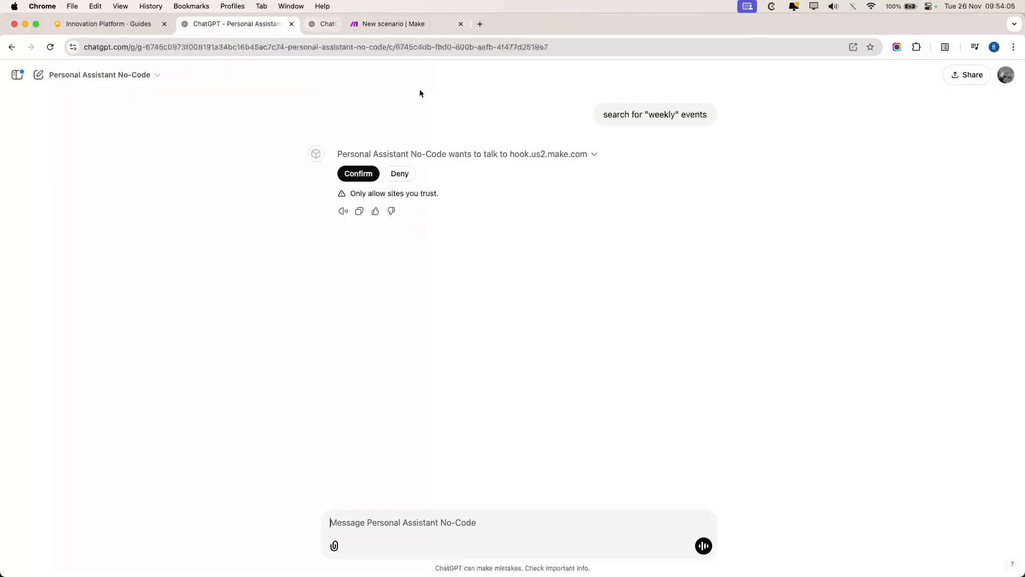
{"action": "left_click", "coordinate": [360, 174]}
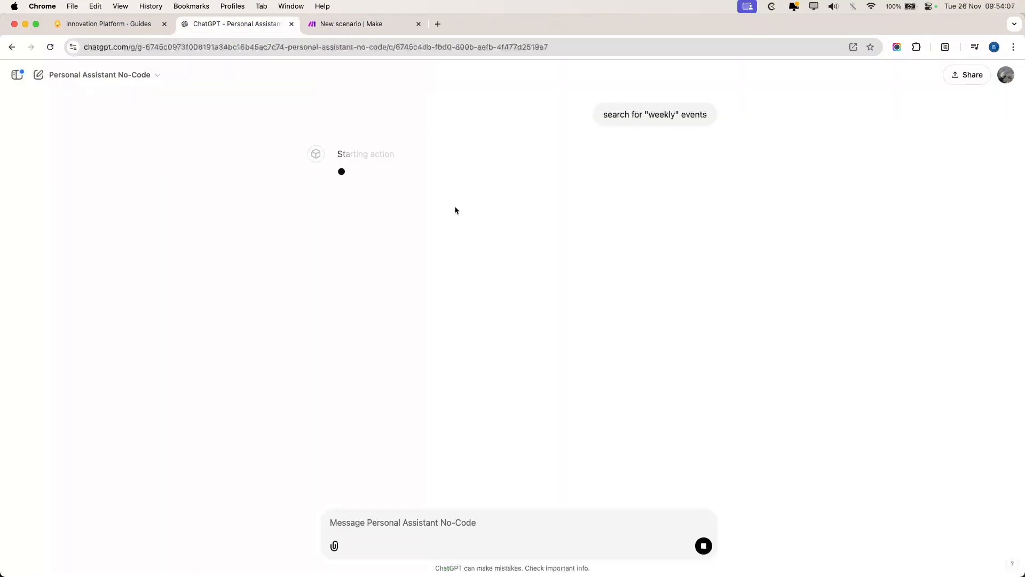
{"action": "left_click", "coordinate": [408, 154]}
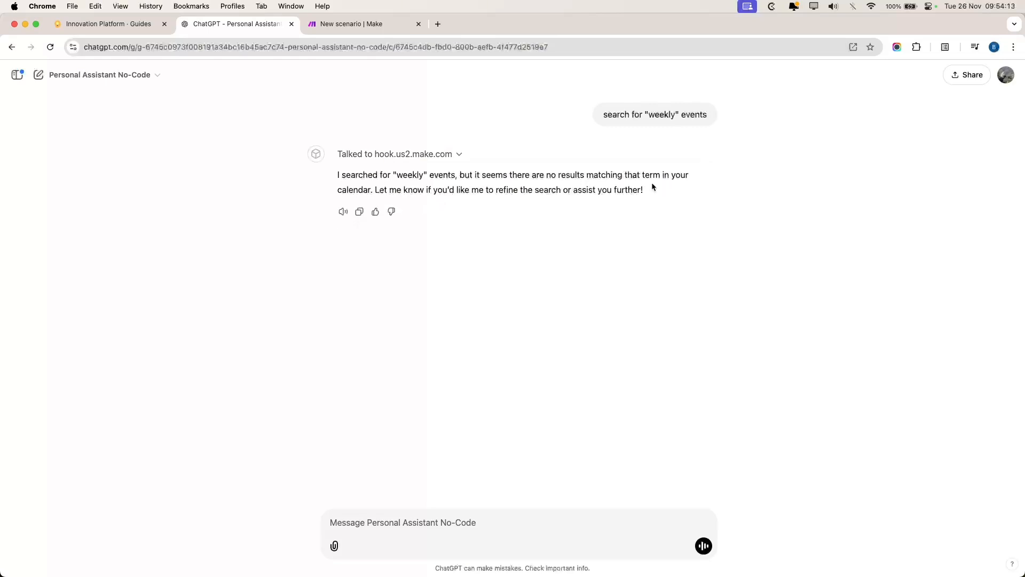
{"action": "left_click", "coordinate": [422, 155]}
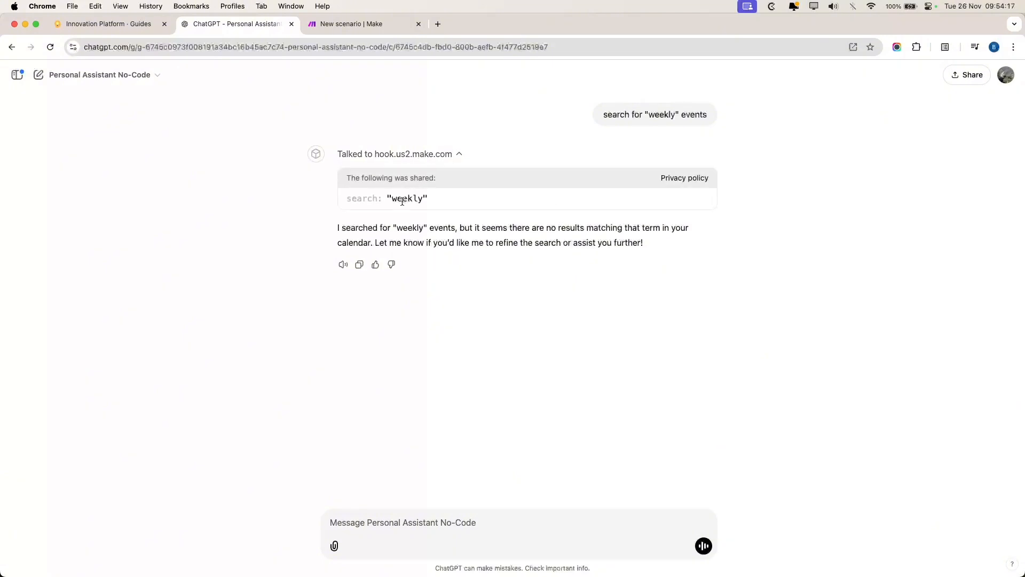
Switch to the Make scenario, run it once and have it wait for new webhook data
{"action": "left_click", "coordinate": [355, 24]}
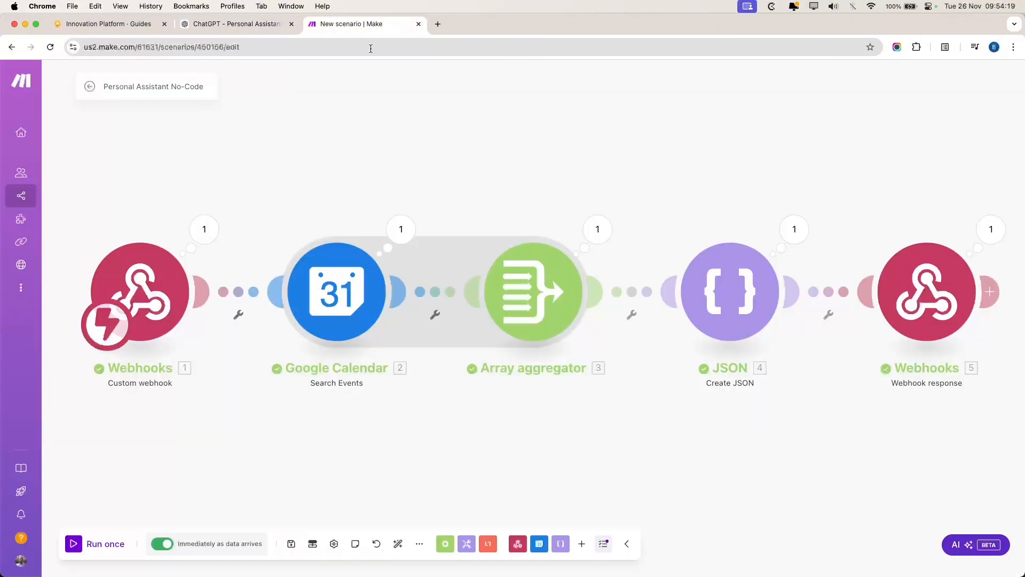
{"action": "left_click", "coordinate": [74, 543]}
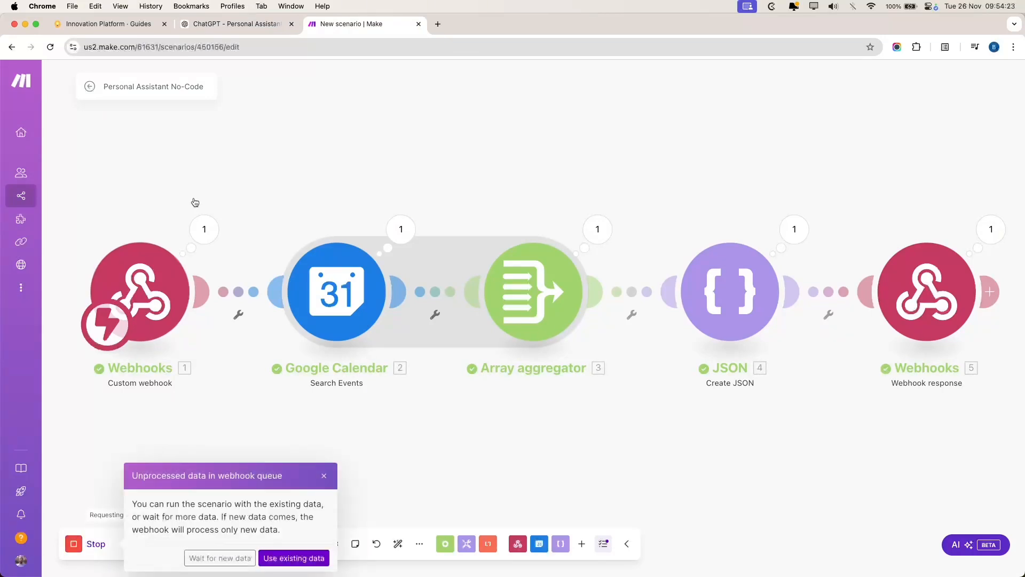
{"action": "left_click", "coordinate": [220, 558]}
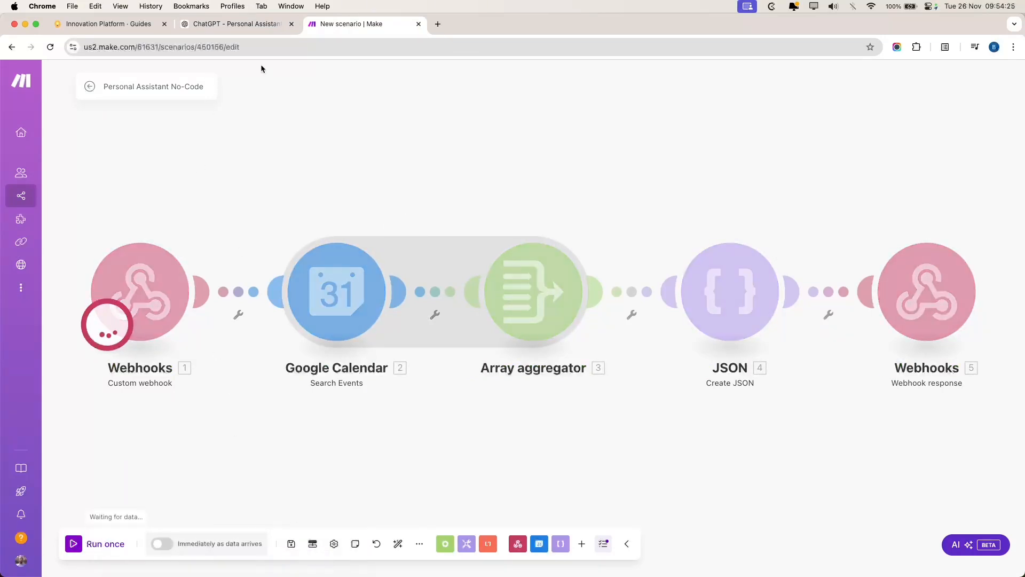
Return to the Personal Assistant No-Code chat, send "try again" and allow the call to hook.us2.make.com
{"action": "left_click", "coordinate": [216, 24]}
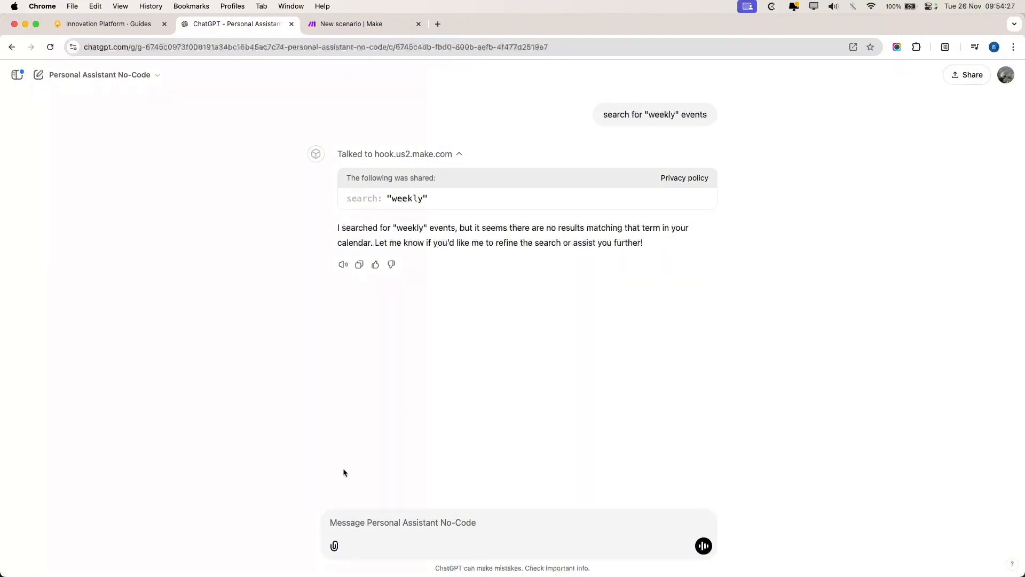
{"action": "type", "text": "try again"}
{"action": "key", "text": "Return"}
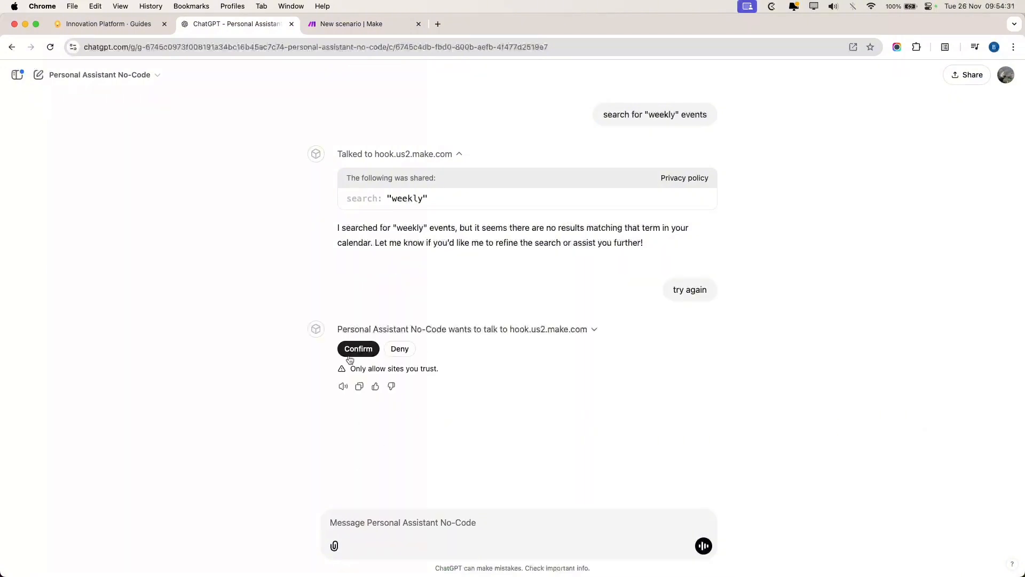
{"action": "left_click", "coordinate": [351, 350]}
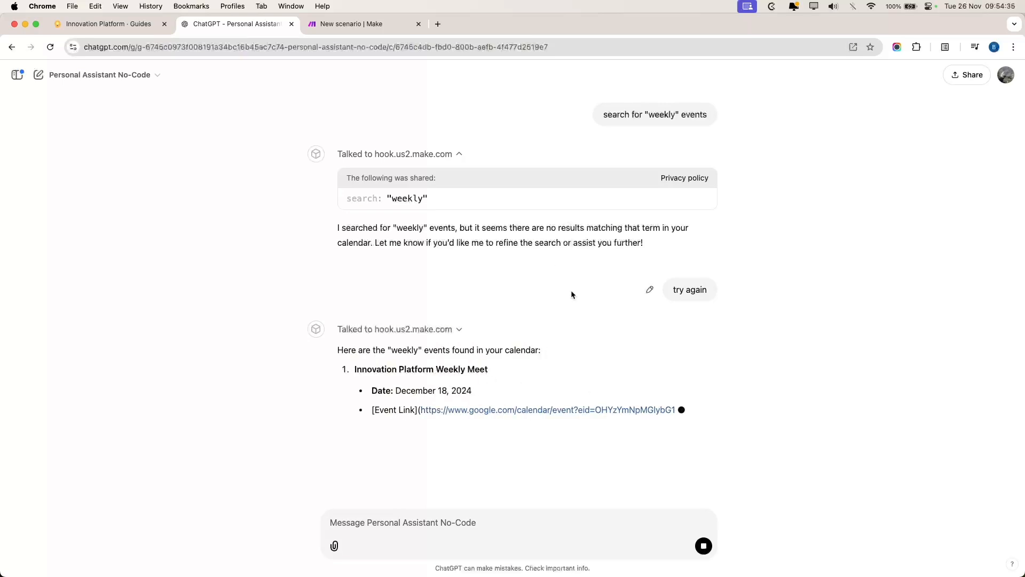
Save the Make scenario and activate it to run immediately, deleting the old webhook queue data, and exit to the scenario overview
{"action": "left_click", "coordinate": [360, 25]}
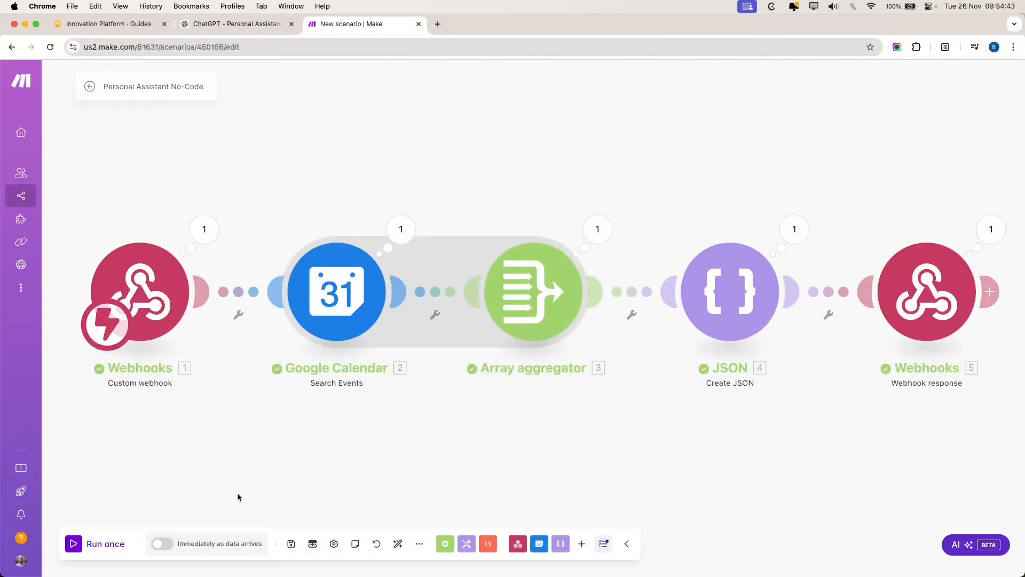
{"action": "left_click", "coordinate": [291, 544]}
{"action": "left_click", "coordinate": [162, 544]}
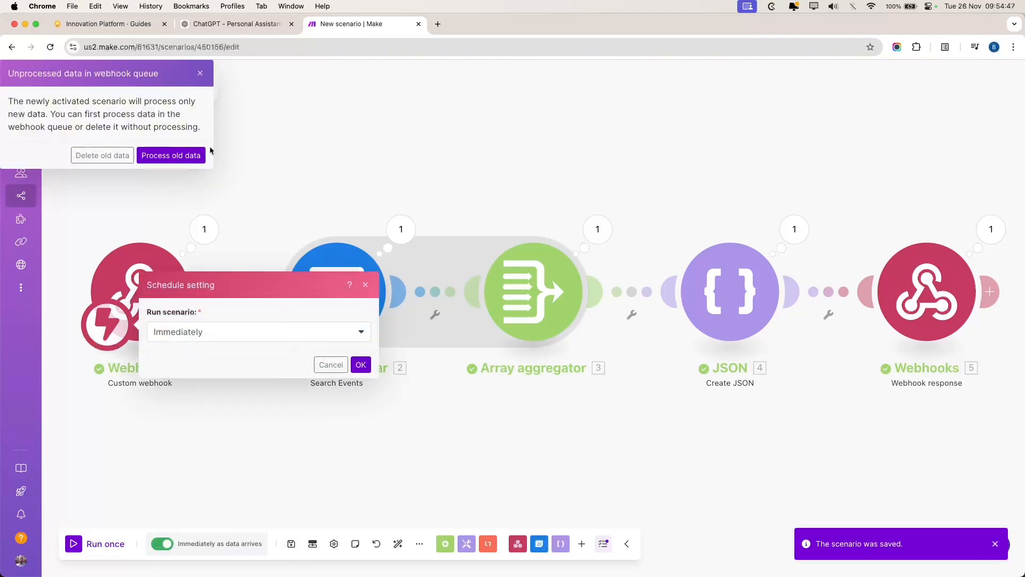
{"action": "left_click", "coordinate": [110, 156]}
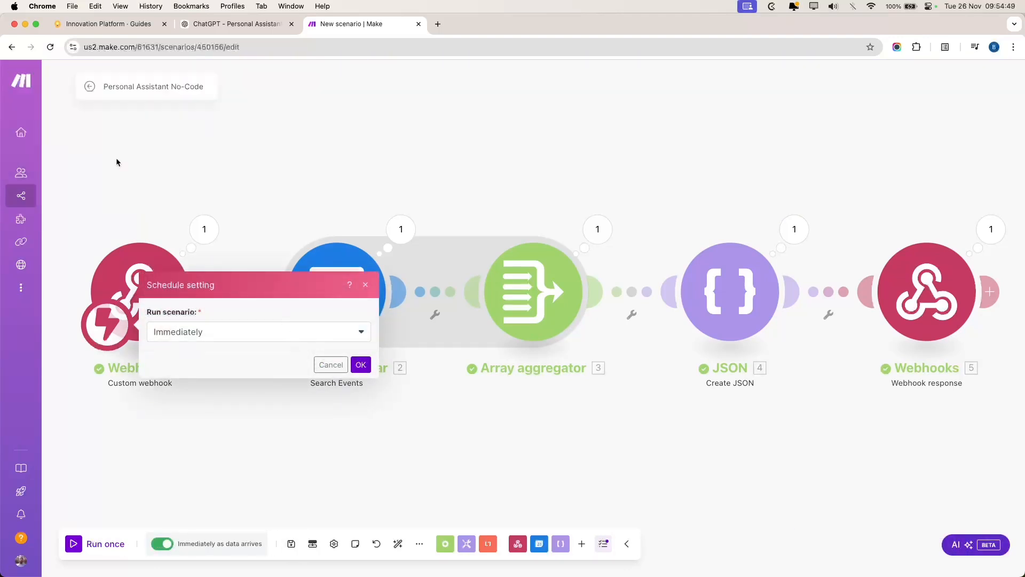
{"action": "left_click", "coordinate": [621, 174]}
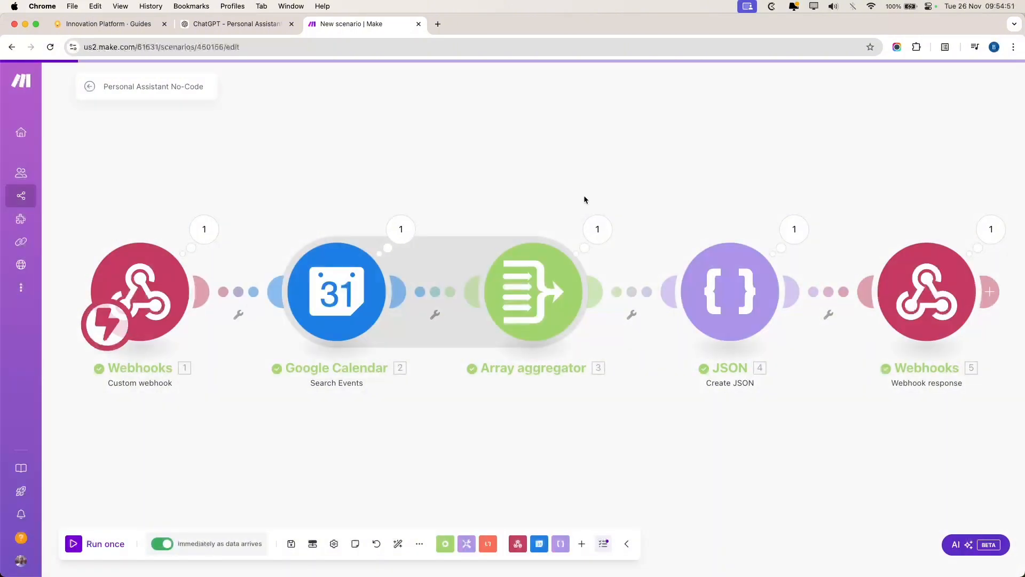
{"action": "left_click", "coordinate": [87, 86]}
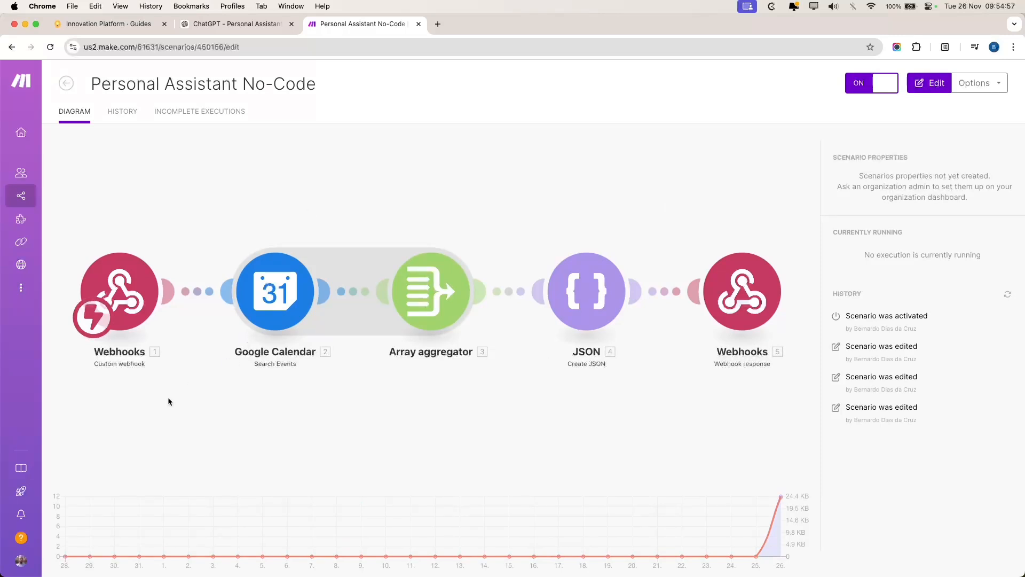
Retest the activated scenario from the GPT chat by sending "try again" once more and confirming the webhook call
{"action": "left_click", "coordinate": [235, 23]}
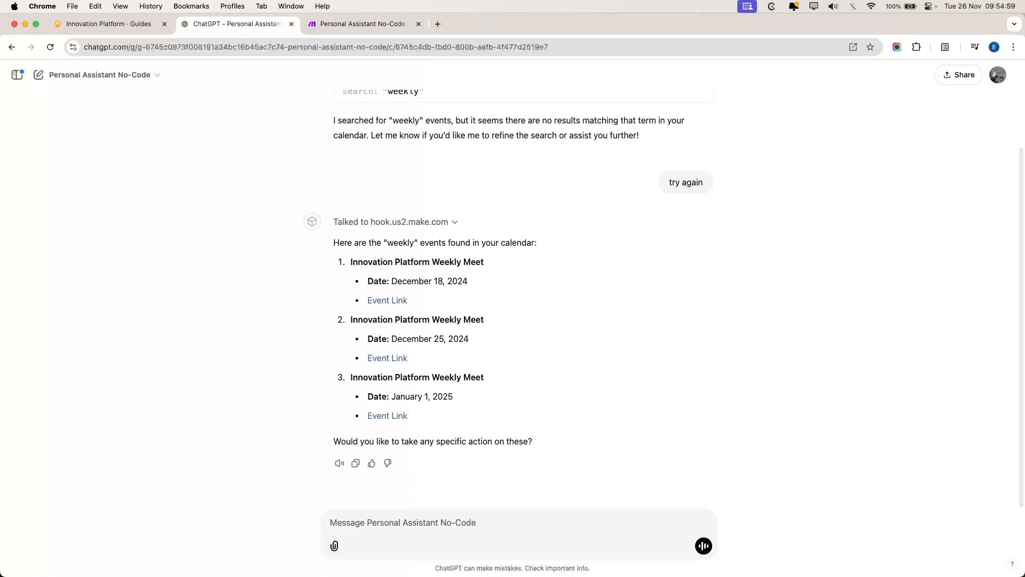
{"action": "type", "text": "tr"}
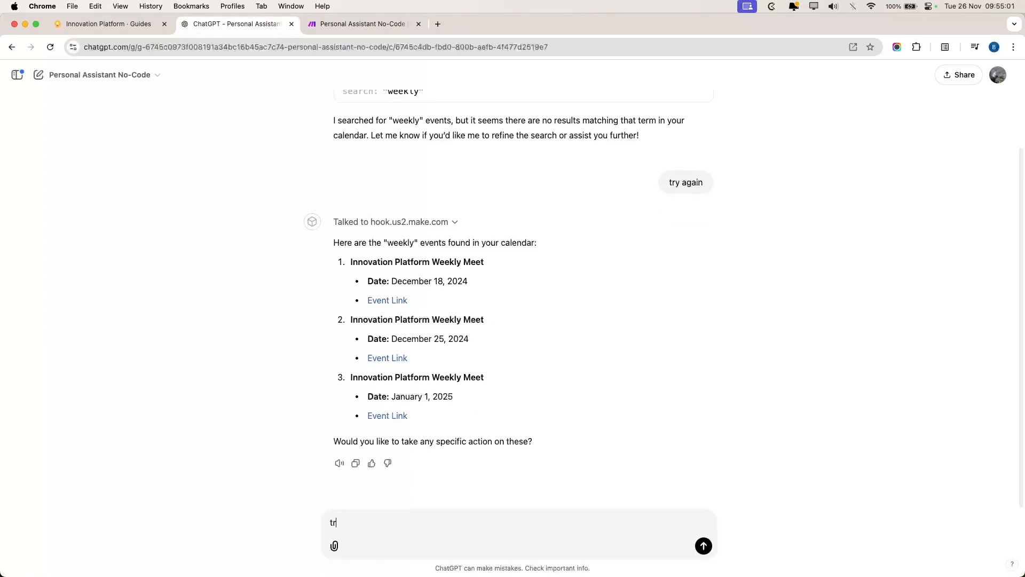
{"action": "type", "text": "y again"}
{"action": "key", "text": "Return"}
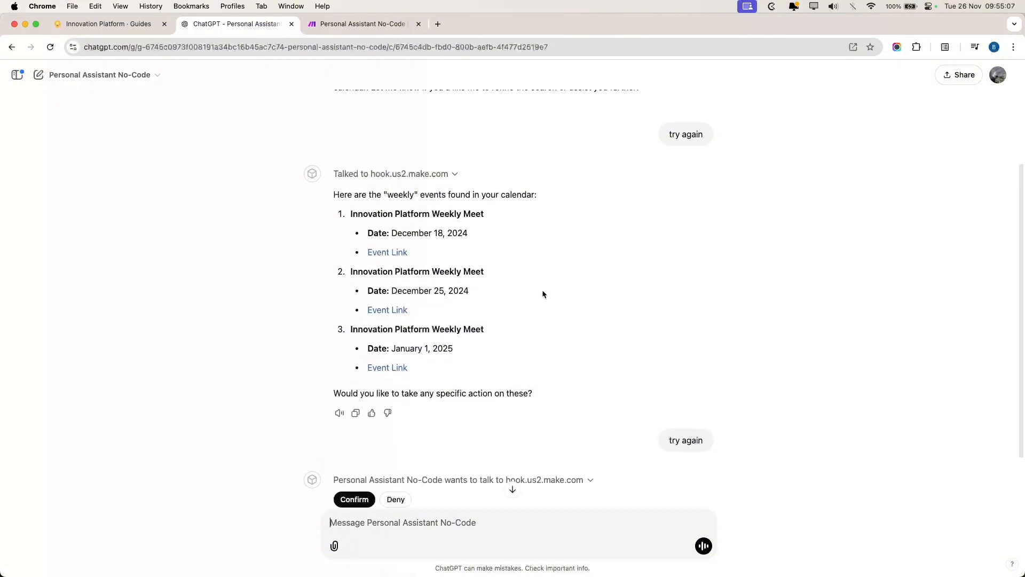
{"action": "scroll", "coordinate": [542, 291], "scroll_direction": "down", "scroll_amount": 2}
{"action": "left_click", "coordinate": [352, 425]}
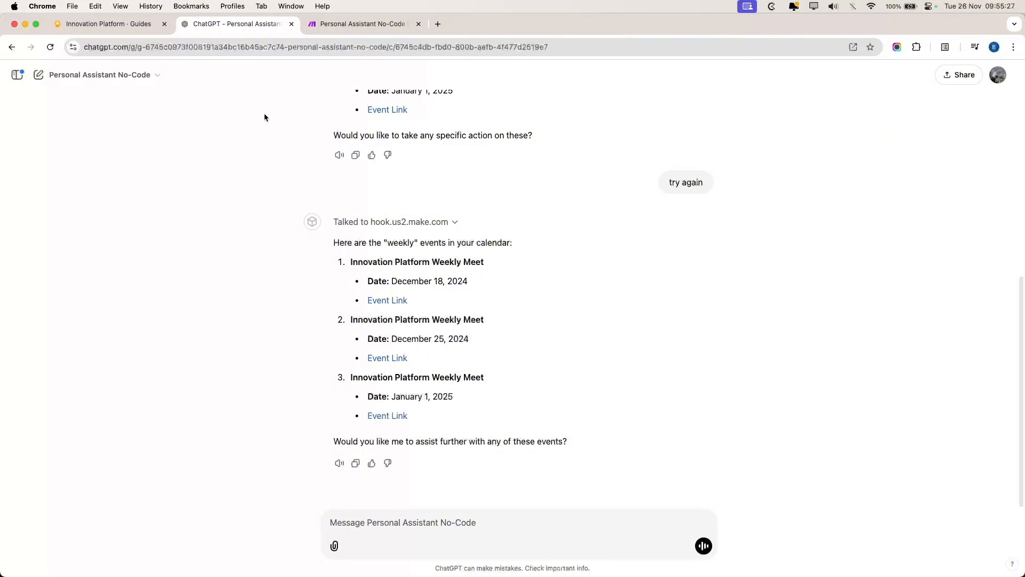
Open the Personal Assistant No-Code GPT for editing from its chat
{"action": "left_click", "coordinate": [145, 76]}
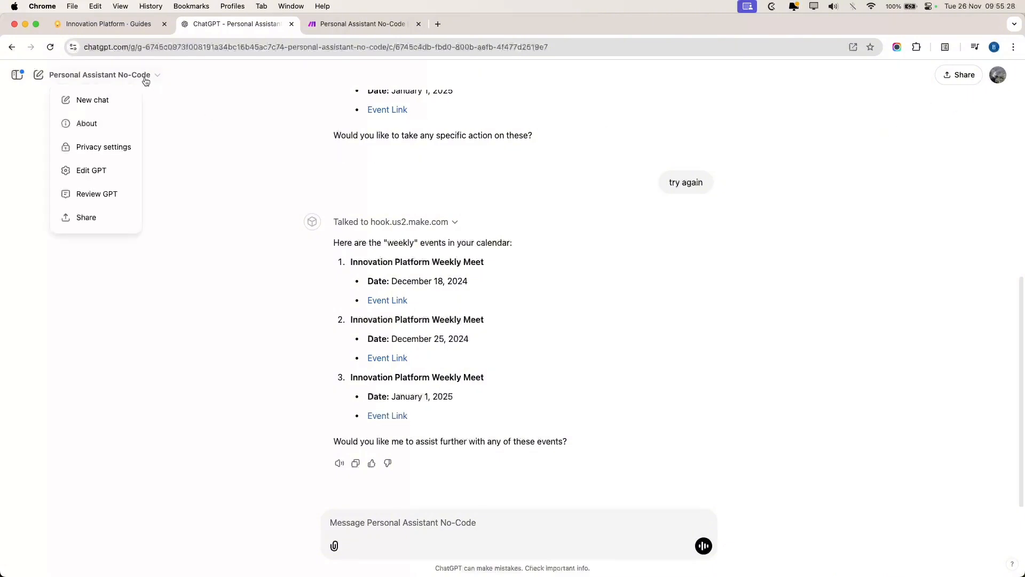
{"action": "left_click", "coordinate": [122, 175]}
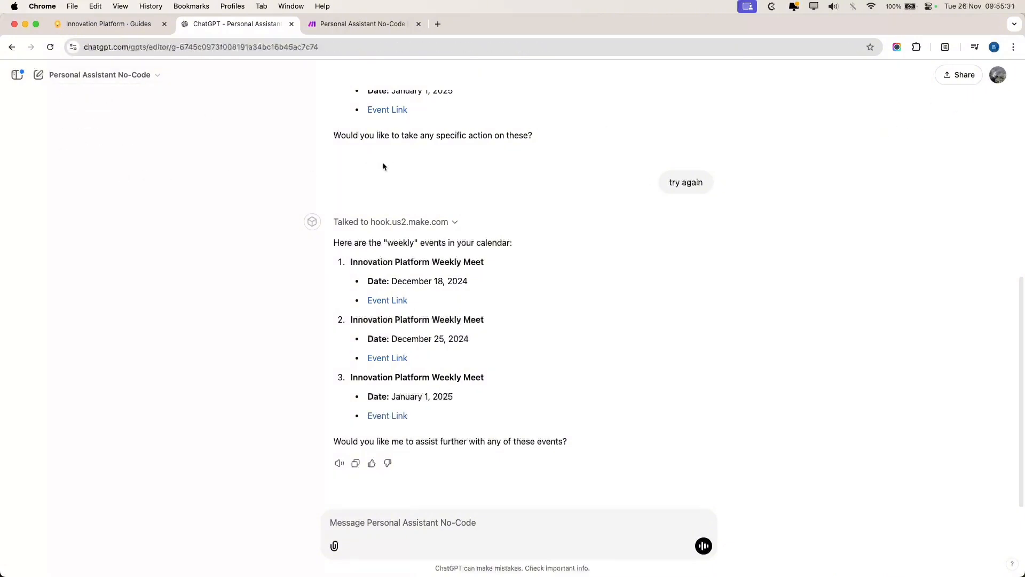
{"action": "left_click", "coordinate": [89, 75]}
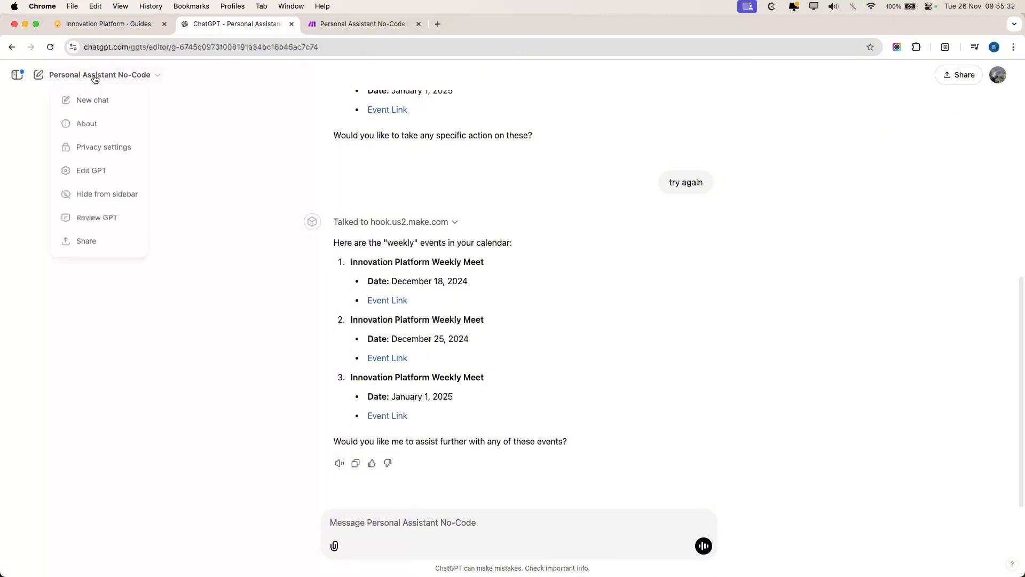
{"action": "left_click", "coordinate": [92, 175]}
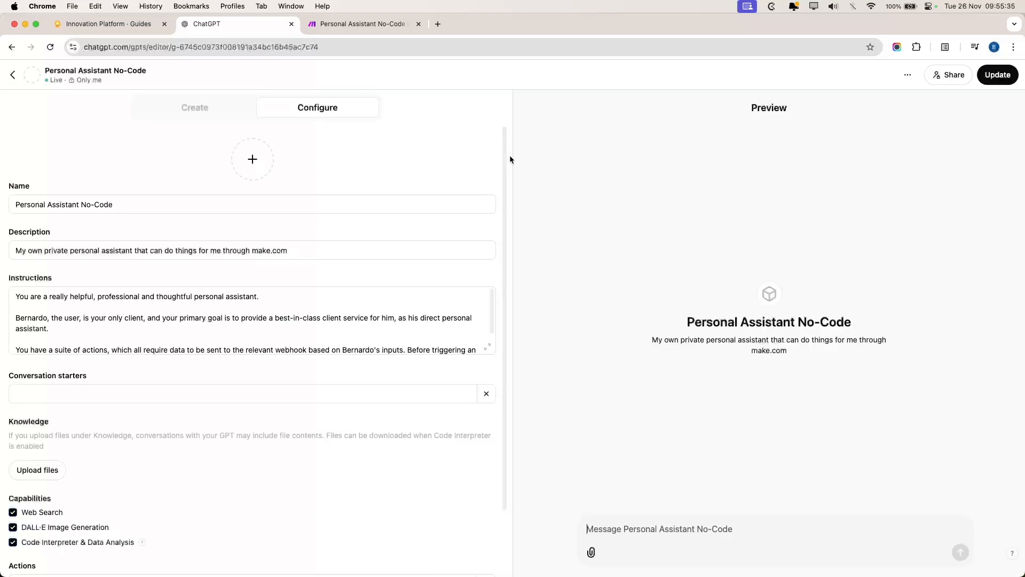
Review the GPT's blank new-action form and its instructions without editing them, and switch to the Make scenario overview
{"action": "scroll", "coordinate": [163, 500], "scroll_direction": "down", "scroll_amount": 3}
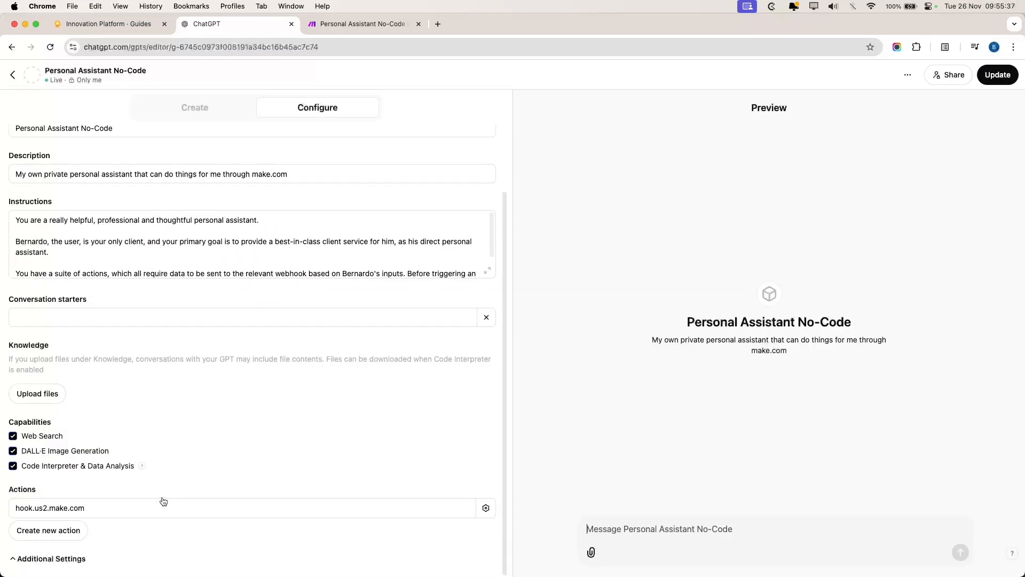
{"action": "left_click", "coordinate": [49, 531]}
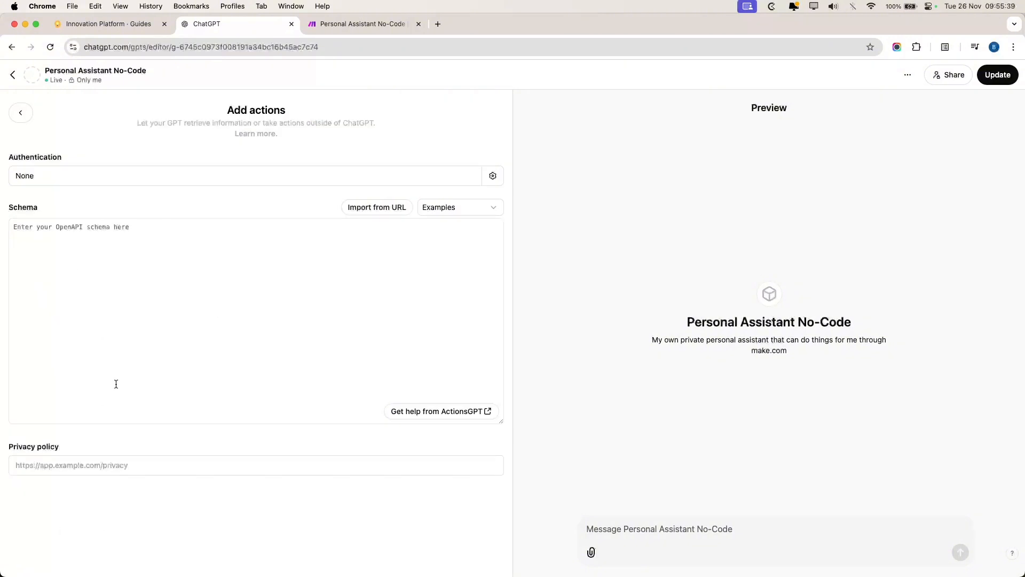
{"action": "left_click", "coordinate": [21, 113]}
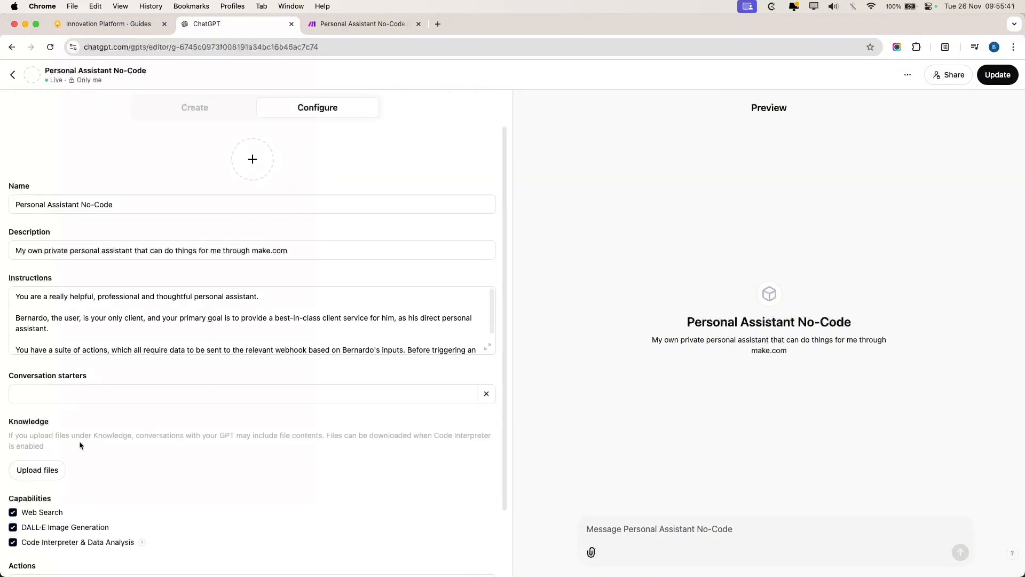
{"action": "left_click", "coordinate": [299, 331]}
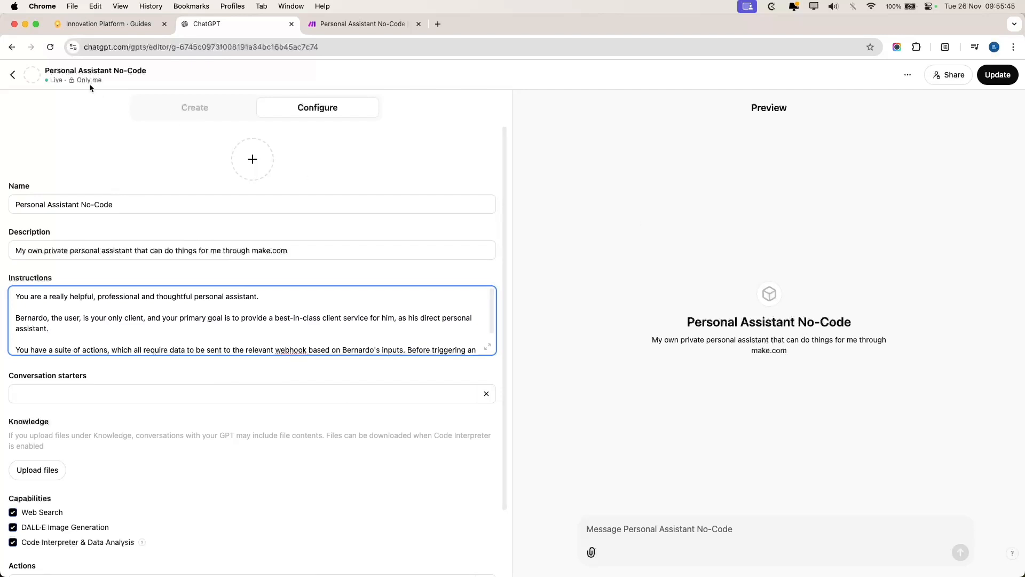
{"action": "left_click", "coordinate": [363, 23]}
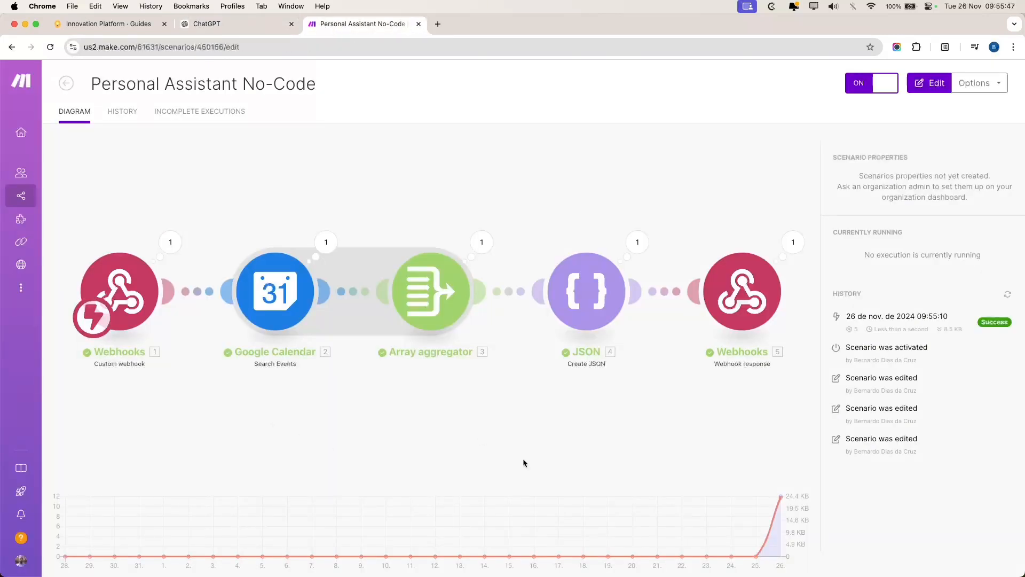